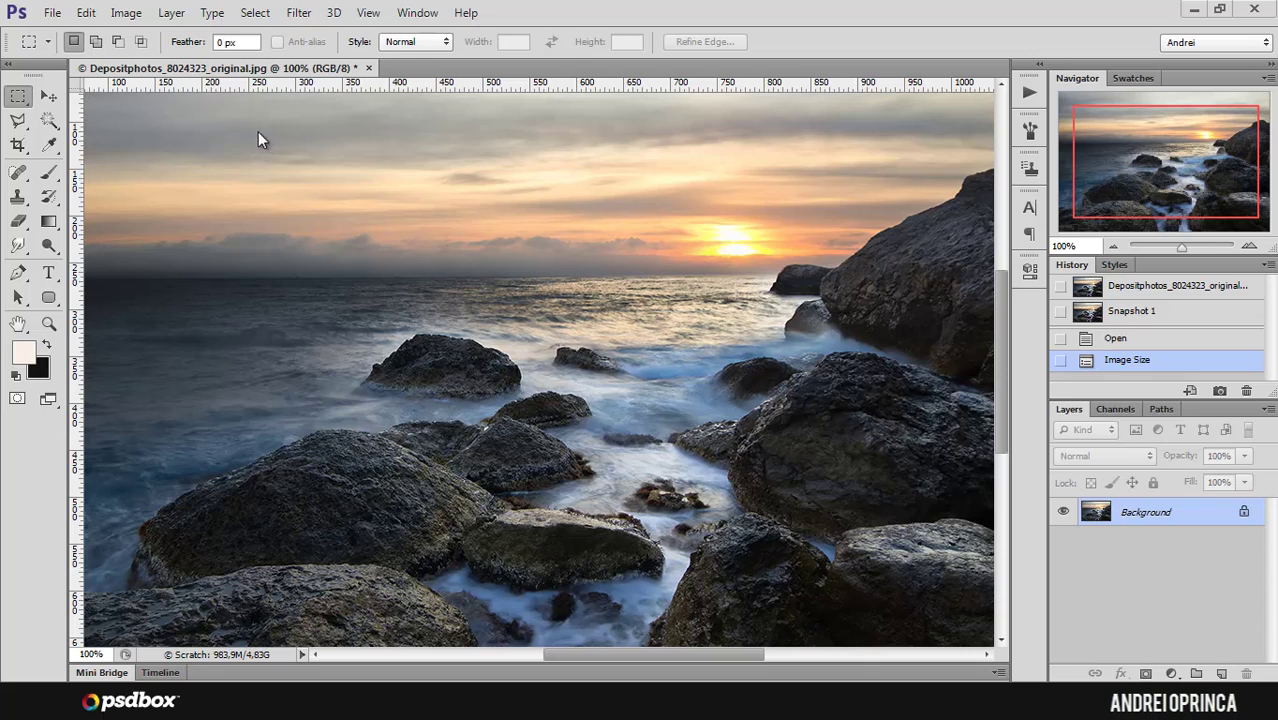
# Step: Look through the list of image adjustments and the list of new adjustment layer types
pyautogui.click(130, 12)
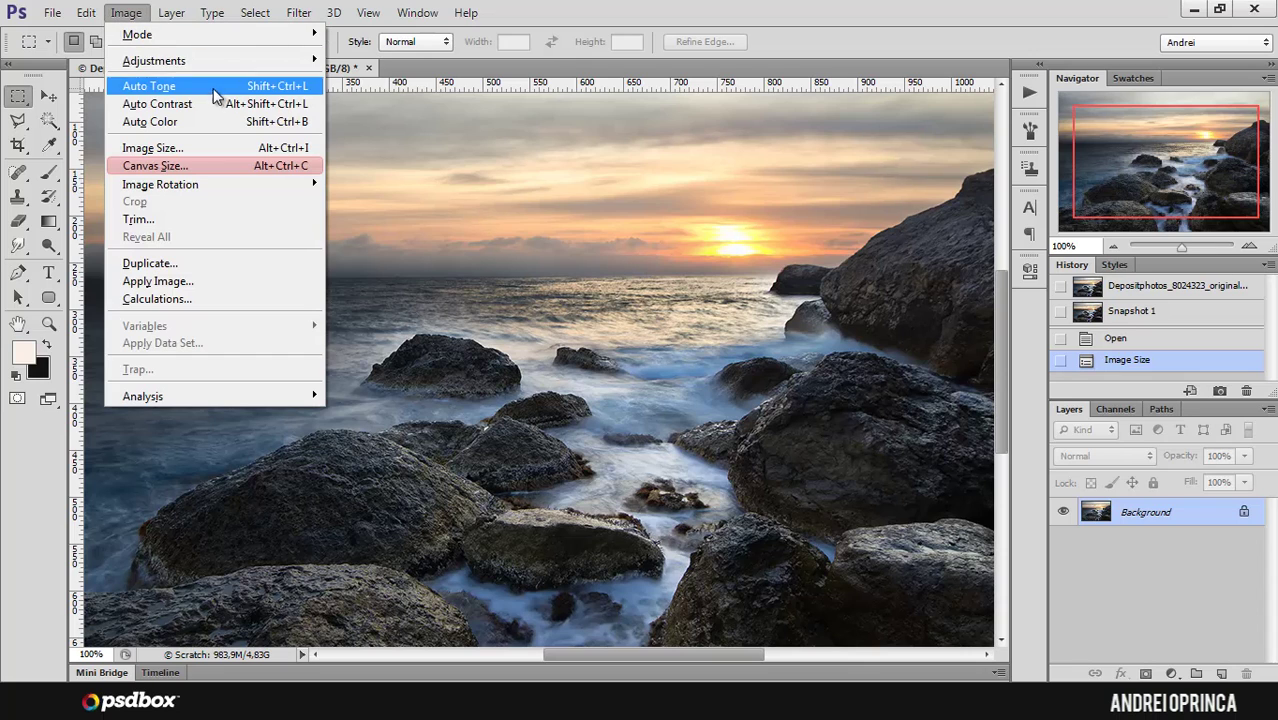
pyautogui.moveTo(222, 68)
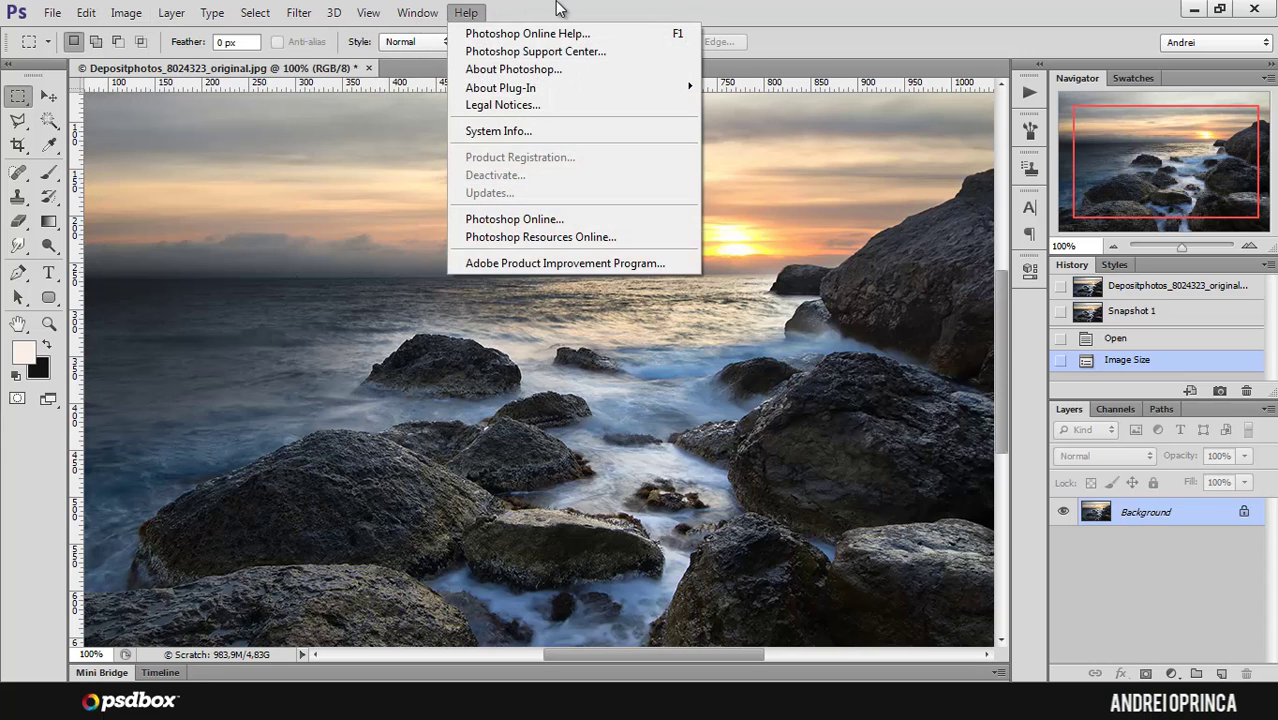
pyautogui.moveTo(255, 12)
pyautogui.moveTo(171, 12)
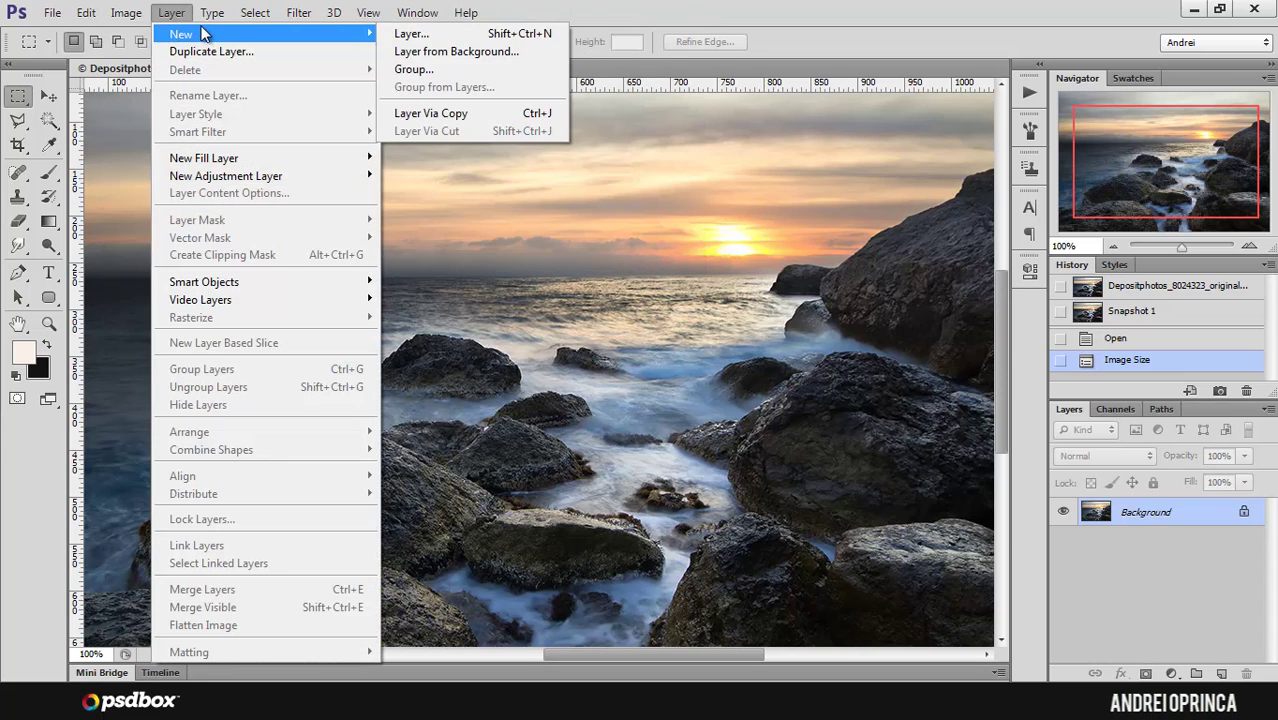
pyautogui.moveTo(126, 12)
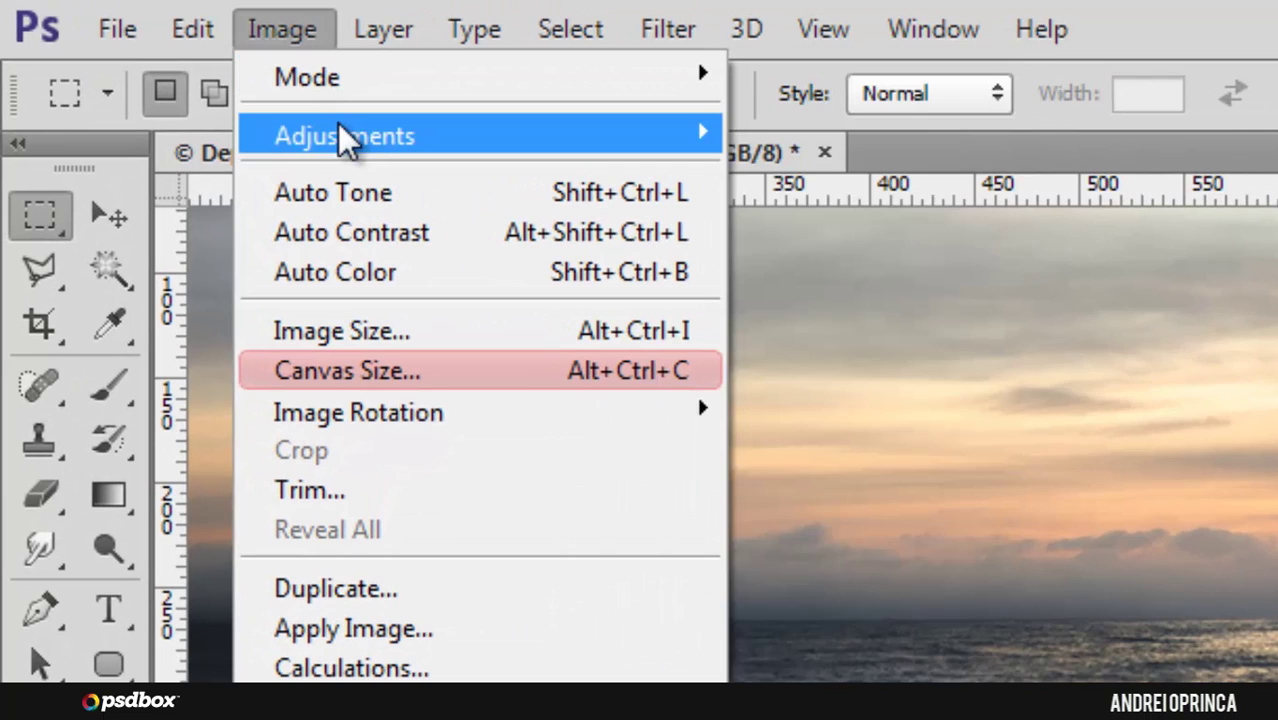
pyautogui.moveTo(340, 140)
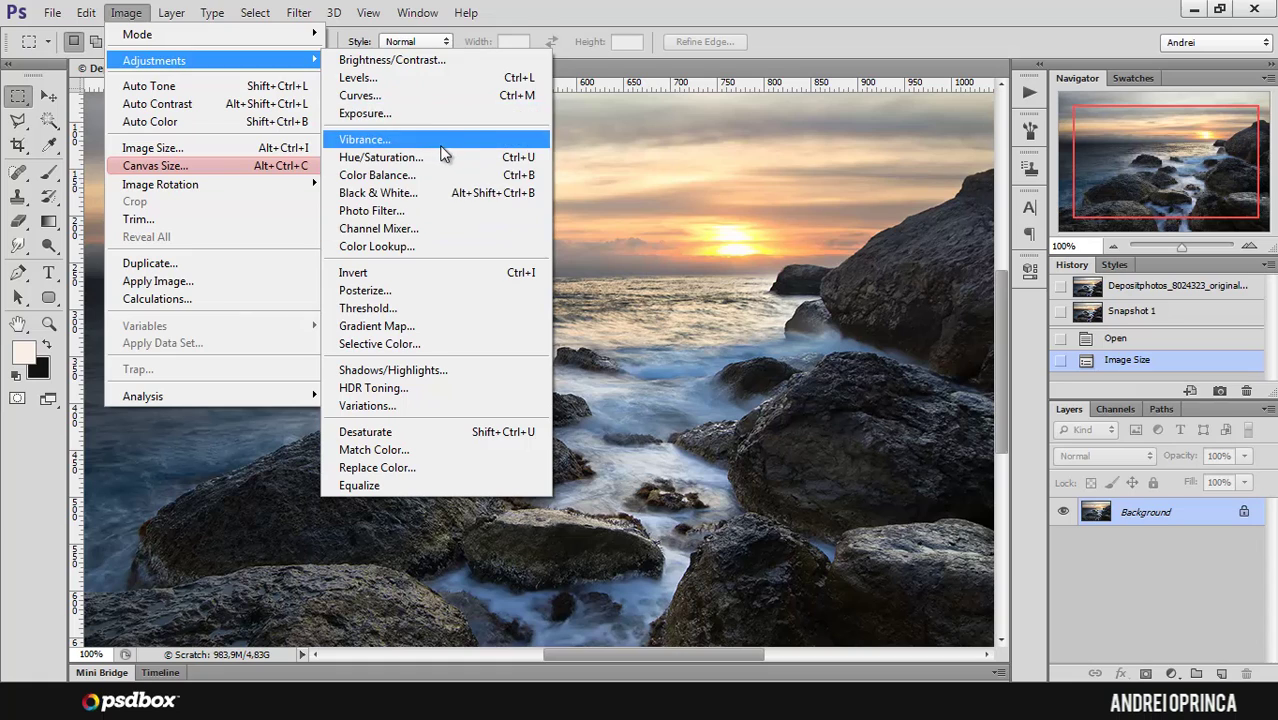
pyautogui.press('Escape')
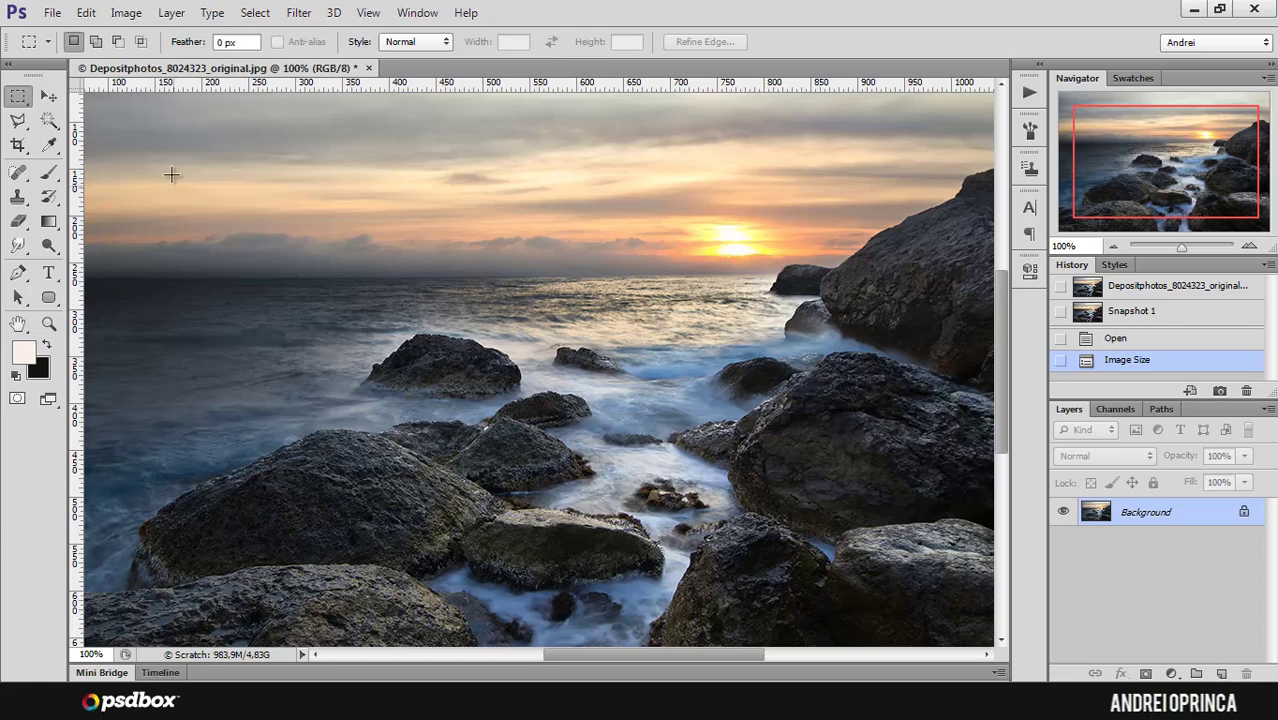
pyautogui.click(177, 16)
pyautogui.moveTo(266, 176)
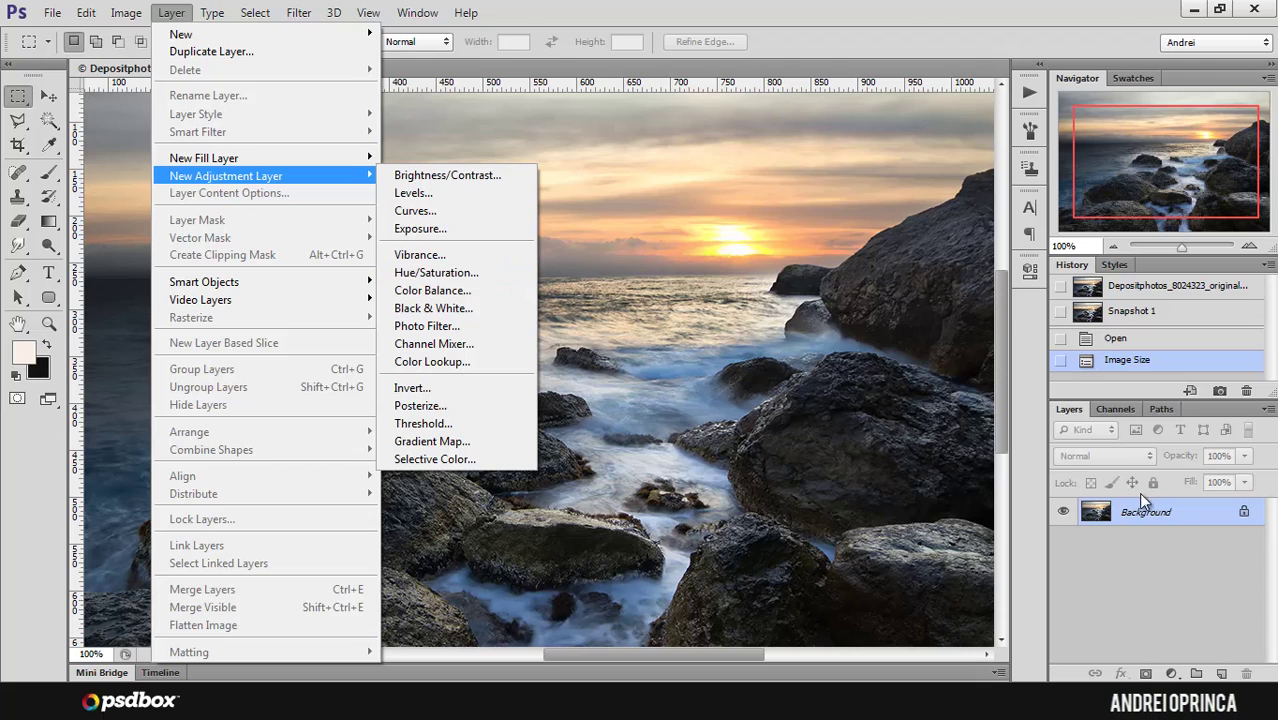
pyautogui.click(1175, 514)
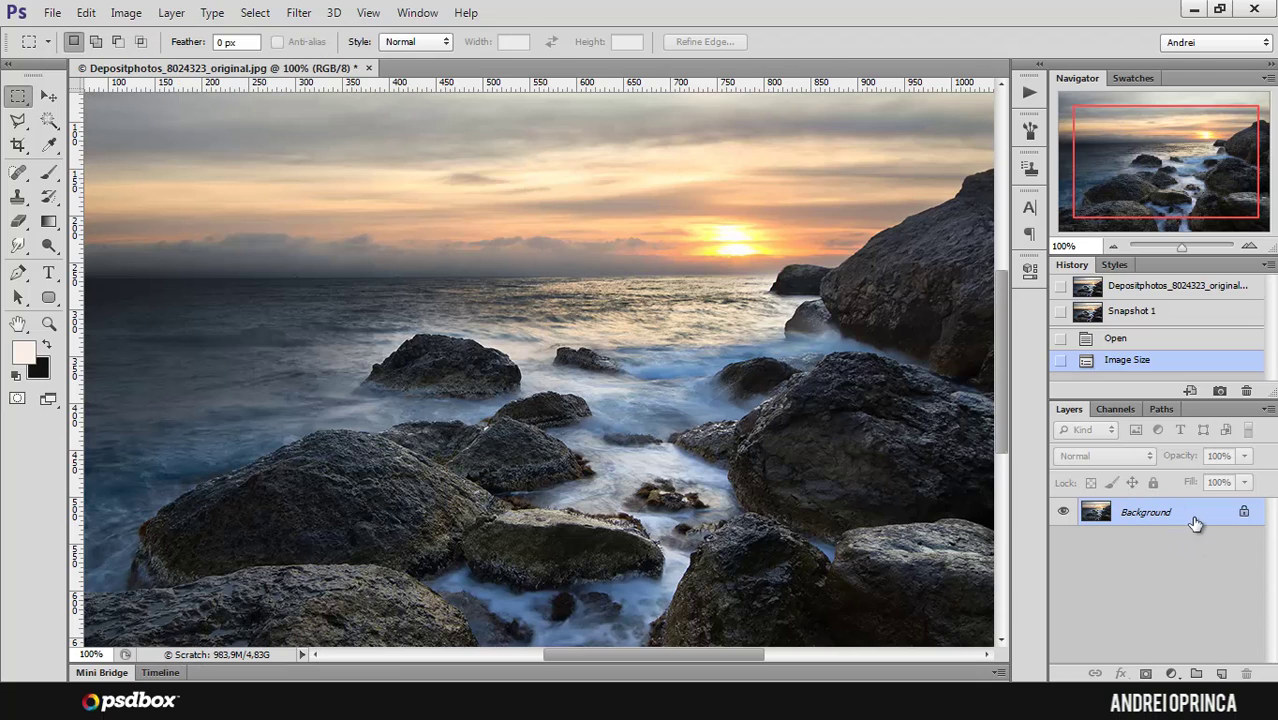
# Step: Open a Hue/Saturation adjustment for the Background layer, test the saturation at -100, and set it to +35
pyautogui.click(126, 13)
pyautogui.moveTo(190, 66)
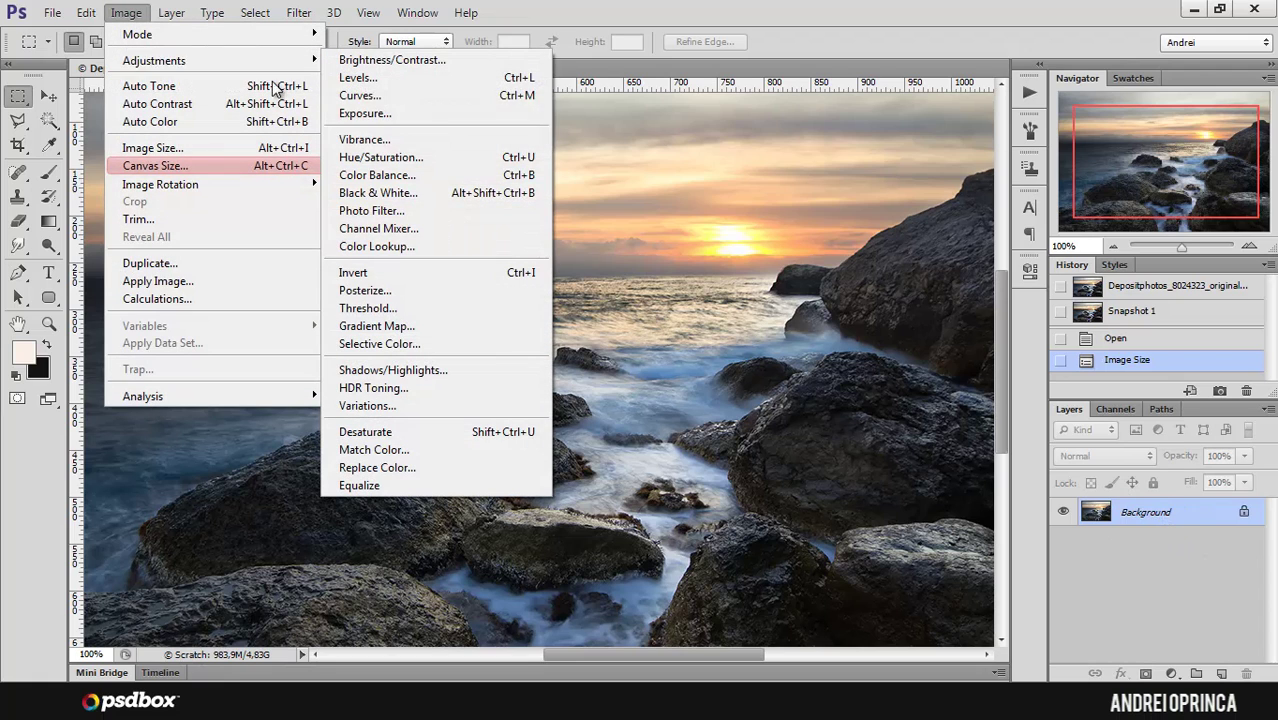
pyautogui.click(441, 163)
pyautogui.moveTo(834, 253); pyautogui.dragTo(680, 205)
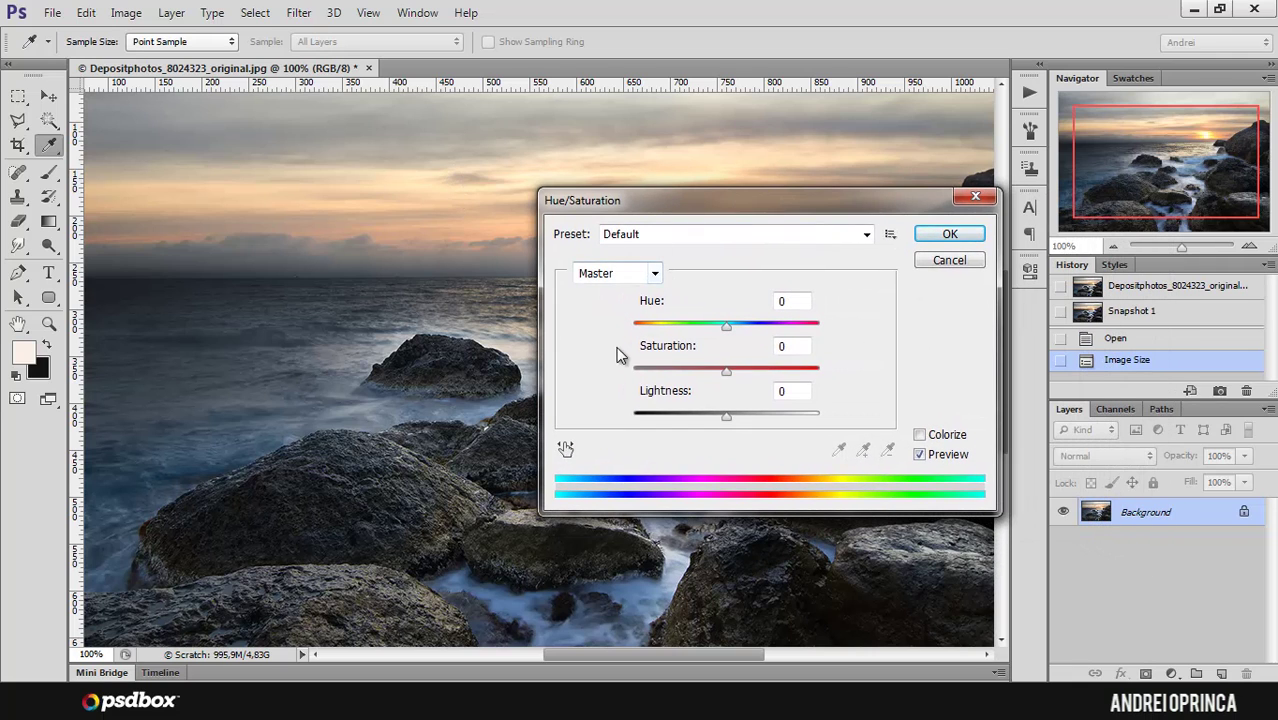
pyautogui.moveTo(858, 205); pyautogui.dragTo(987, 234)
pyautogui.moveTo(690, 355); pyautogui.dragTo(622, 395)
pyautogui.moveTo(831, 226); pyautogui.dragTo(934, 234)
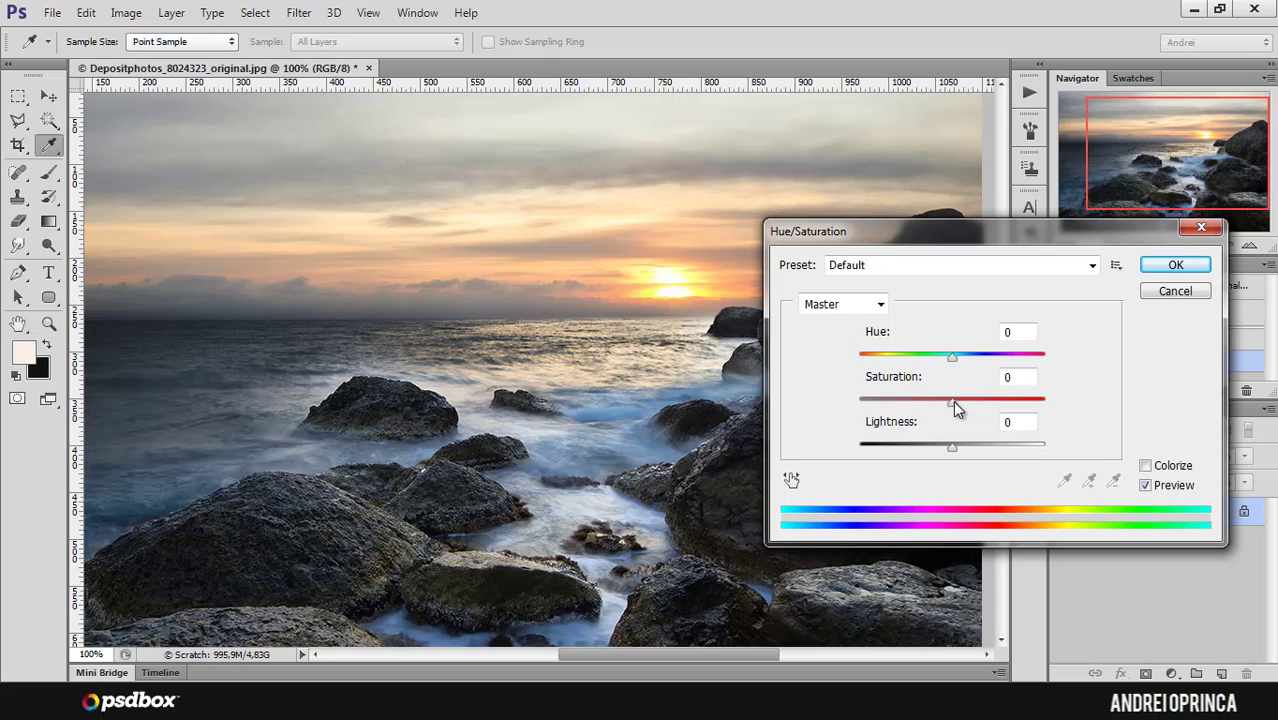
pyautogui.moveTo(952, 405); pyautogui.dragTo(805, 400)
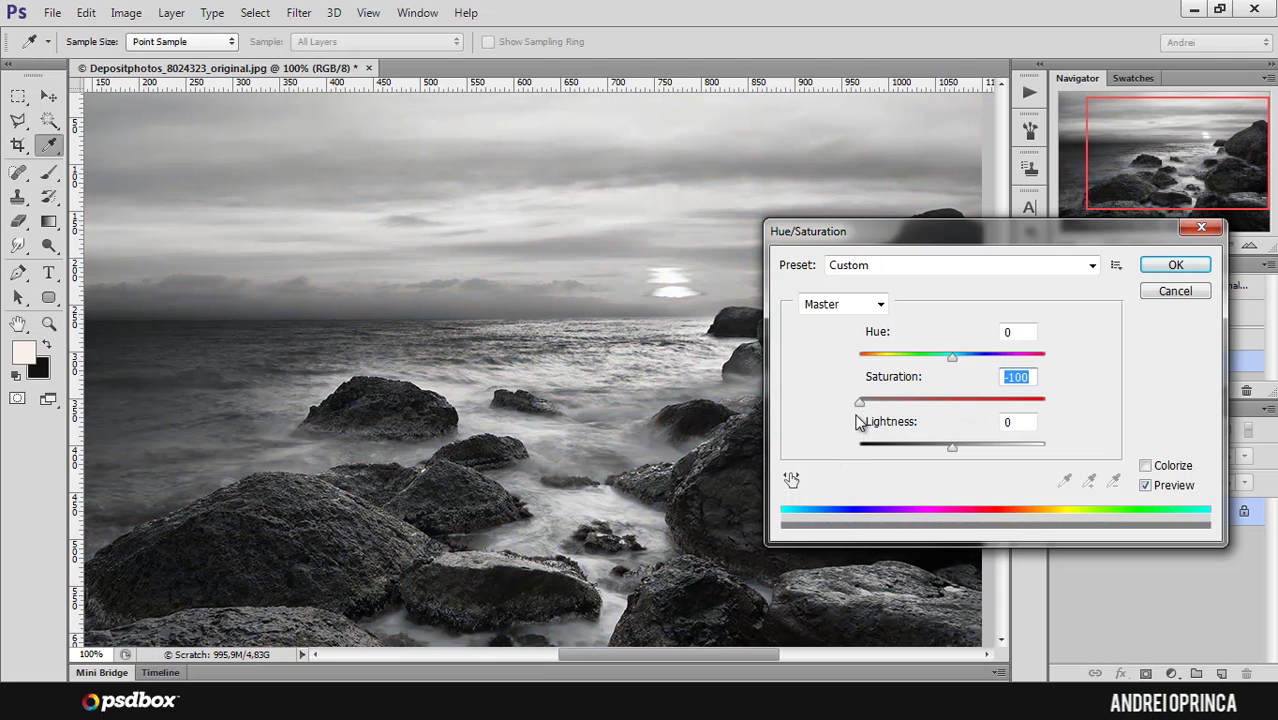
pyautogui.moveTo(860, 404); pyautogui.dragTo(983, 404)
# Step: Try a hue shift of +8, reset the hue to 0, and apply the Hue/Saturation adjustment
pyautogui.moveTo(952, 357)
pyautogui.mouseDown()
pyautogui.moveTo(903, 356)
pyautogui.moveTo(961, 360)
pyautogui.moveTo(921, 357)
pyautogui.moveTo(962, 371)
pyautogui.mouseUp()
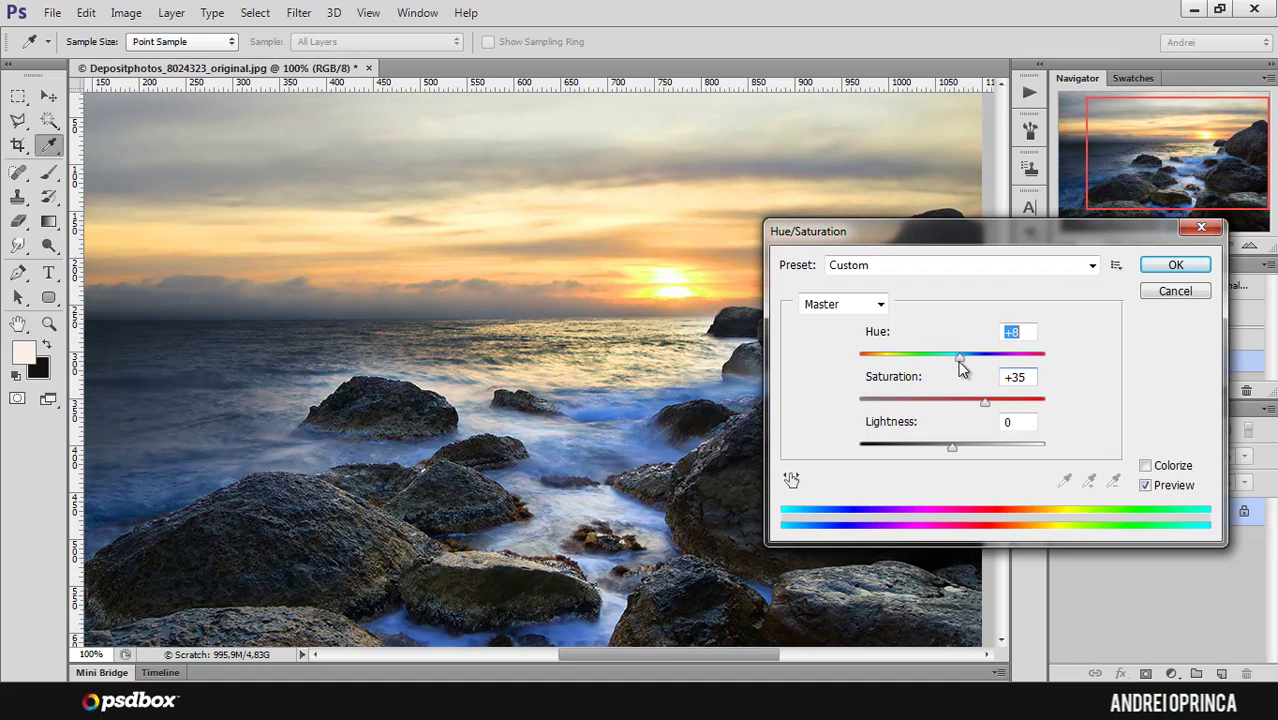
pyautogui.write('0')
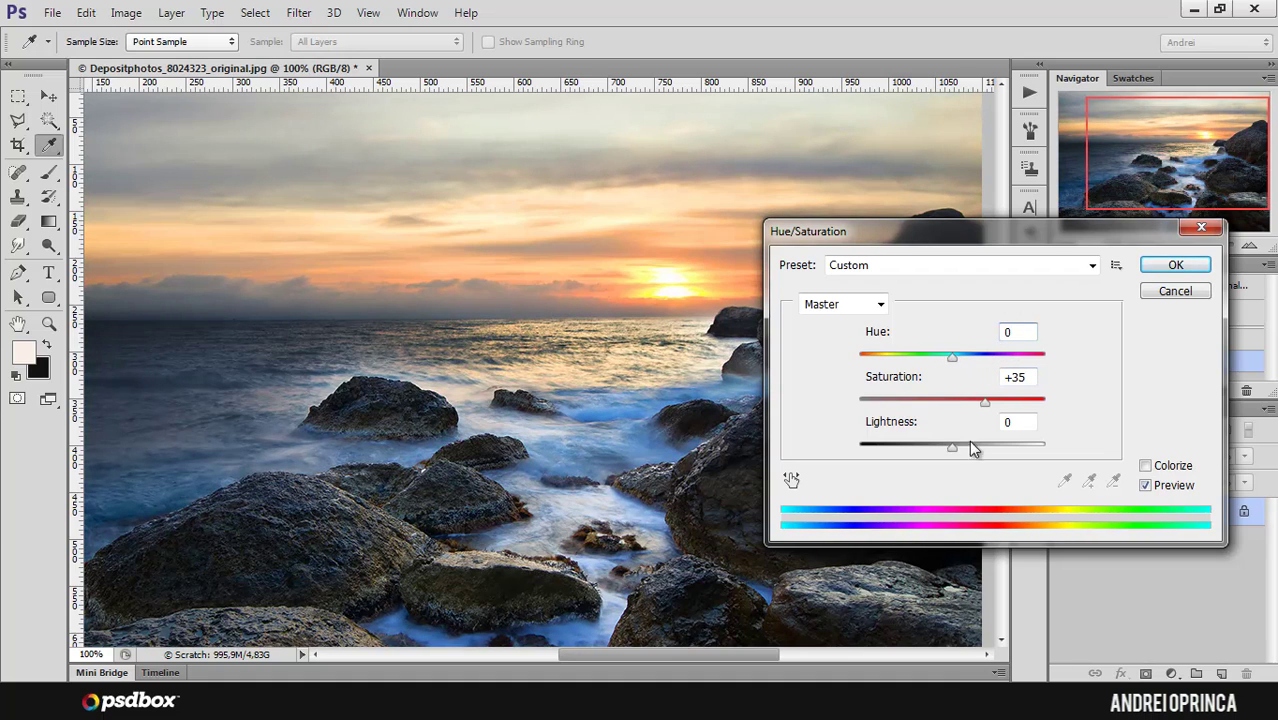
pyautogui.moveTo(974, 242); pyautogui.dragTo(896, 249)
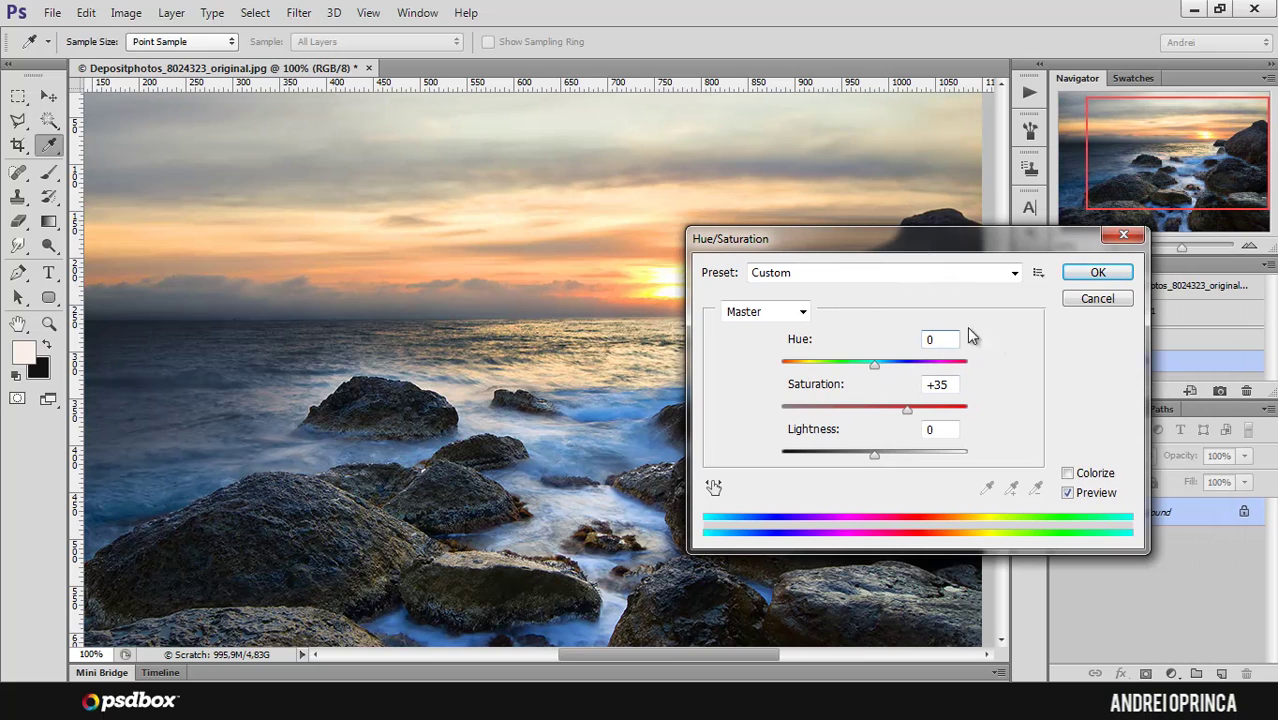
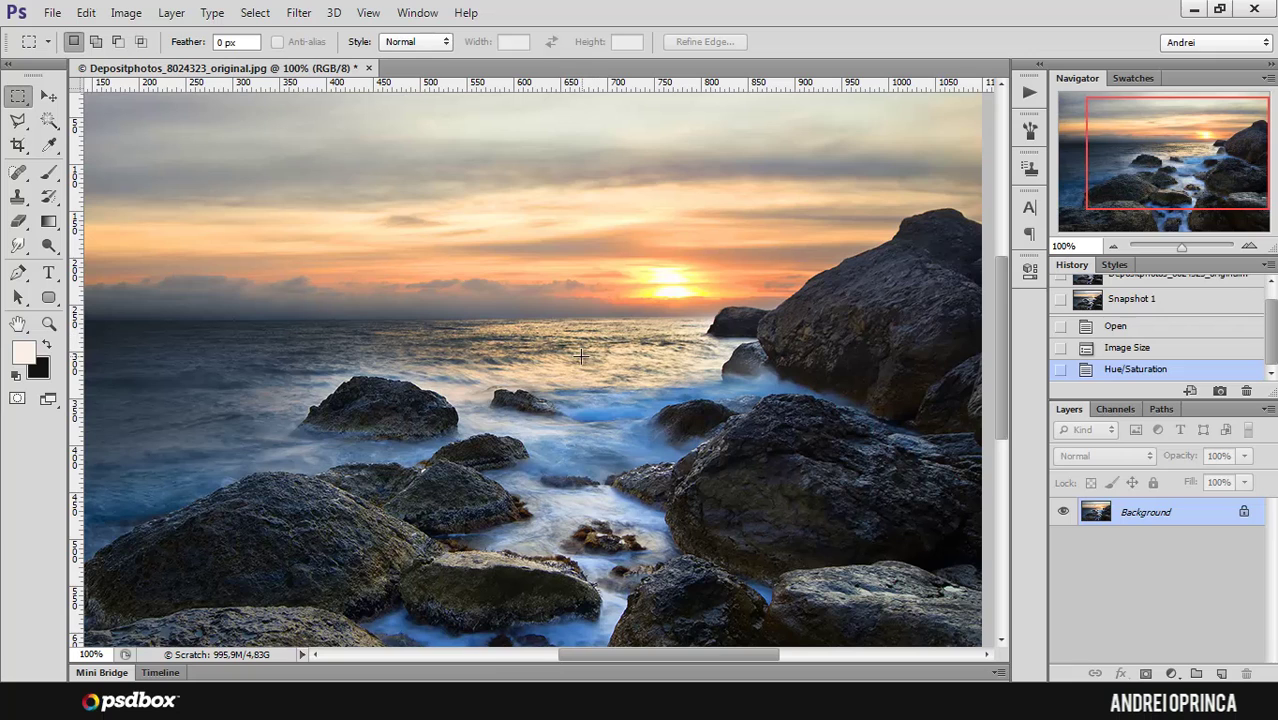
# Step: Try a Brightness/Contrast adjustment with brightness 38 and contrast -17 on the photo without applying it
pyautogui.moveTo(1174, 184)
pyautogui.mouseDown()
pyautogui.moveTo(1197, 195)
pyautogui.moveTo(1100, 191)
pyautogui.moveTo(1194, 177)
pyautogui.mouseUp()
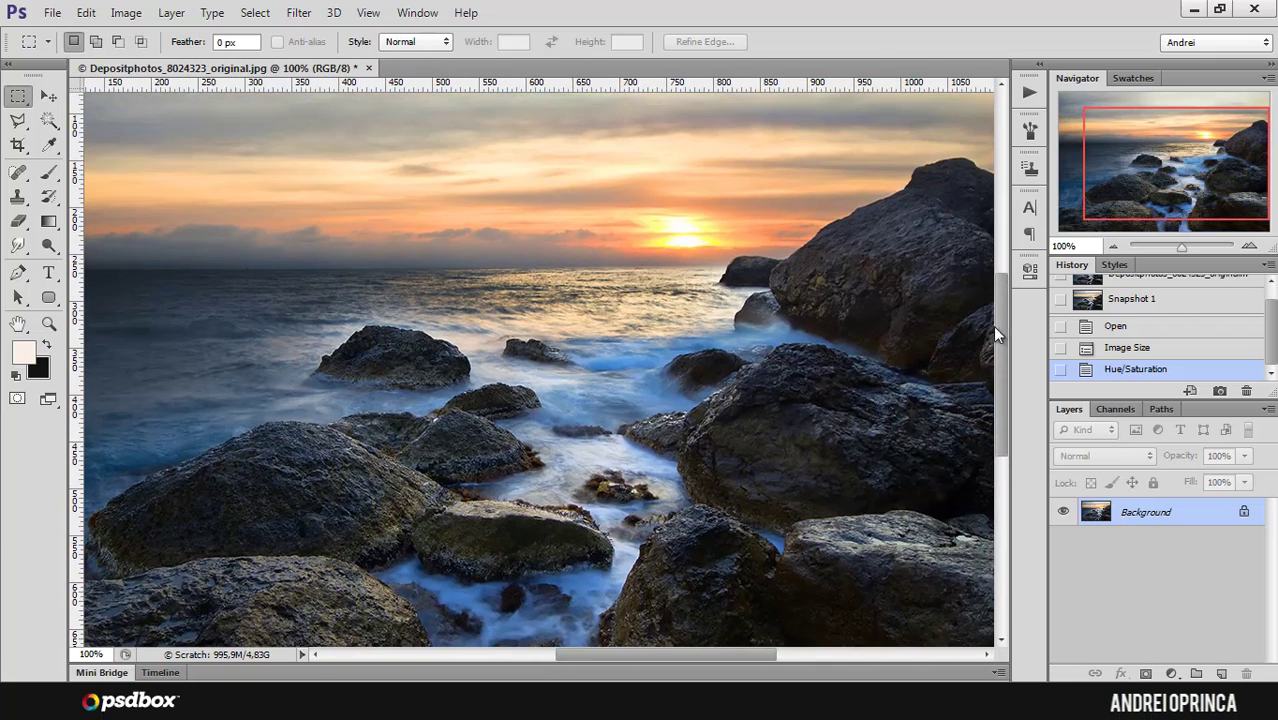
pyautogui.keyDown('ctrl'); pyautogui.keyDown('alt'); pyautogui.click(633, 271); pyautogui.keyUp('alt'); pyautogui.keyUp('ctrl')
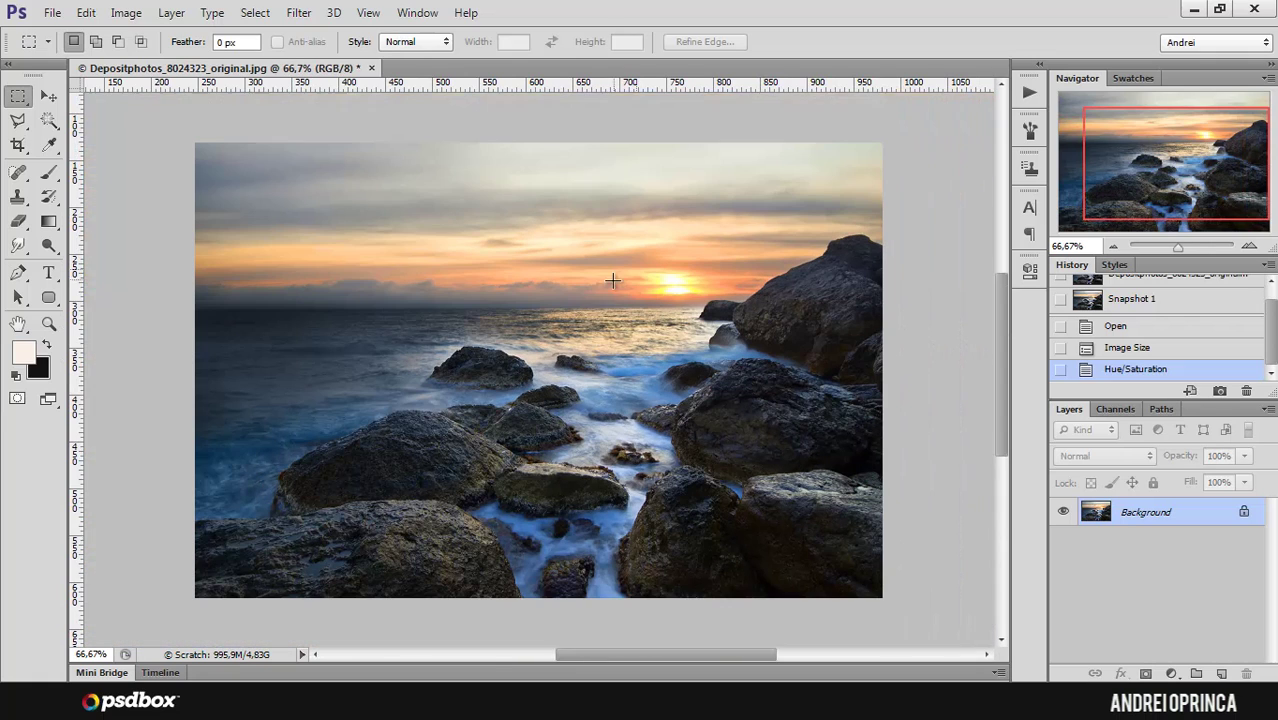
pyautogui.click(126, 13)
pyautogui.moveTo(177, 62)
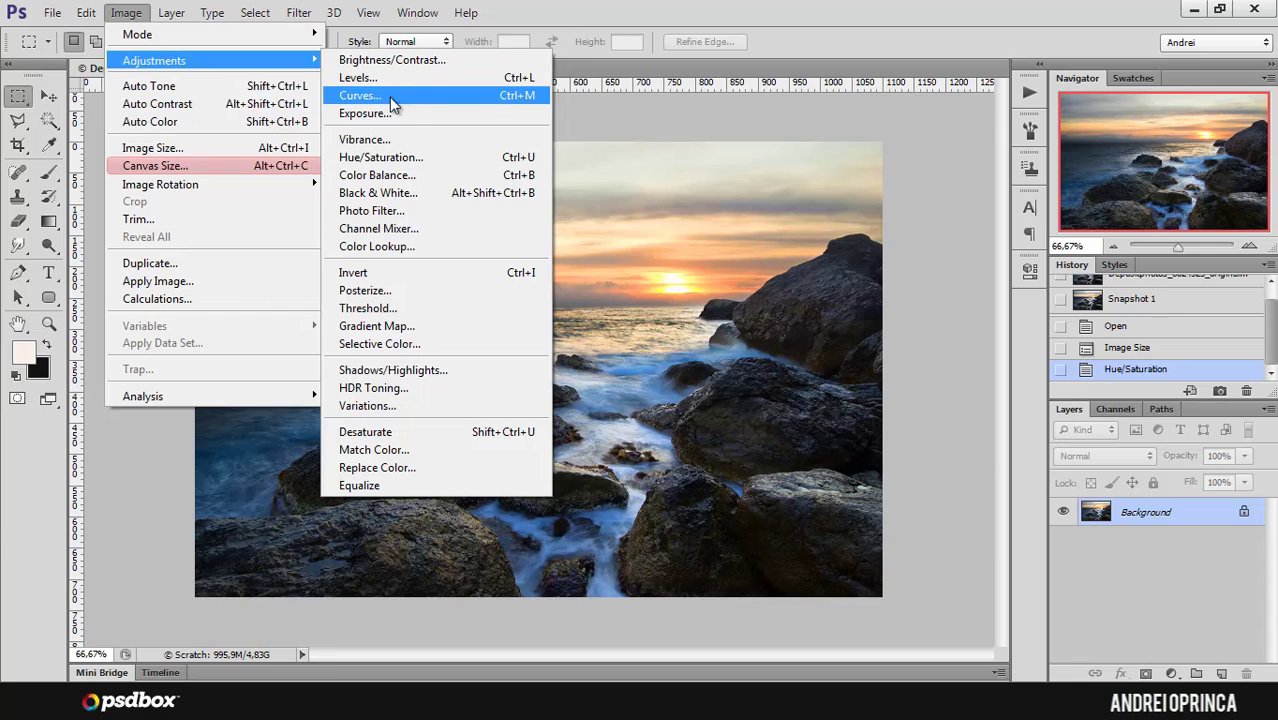
pyautogui.click(442, 61)
pyautogui.moveTo(675, 182); pyautogui.dragTo(950, 346)
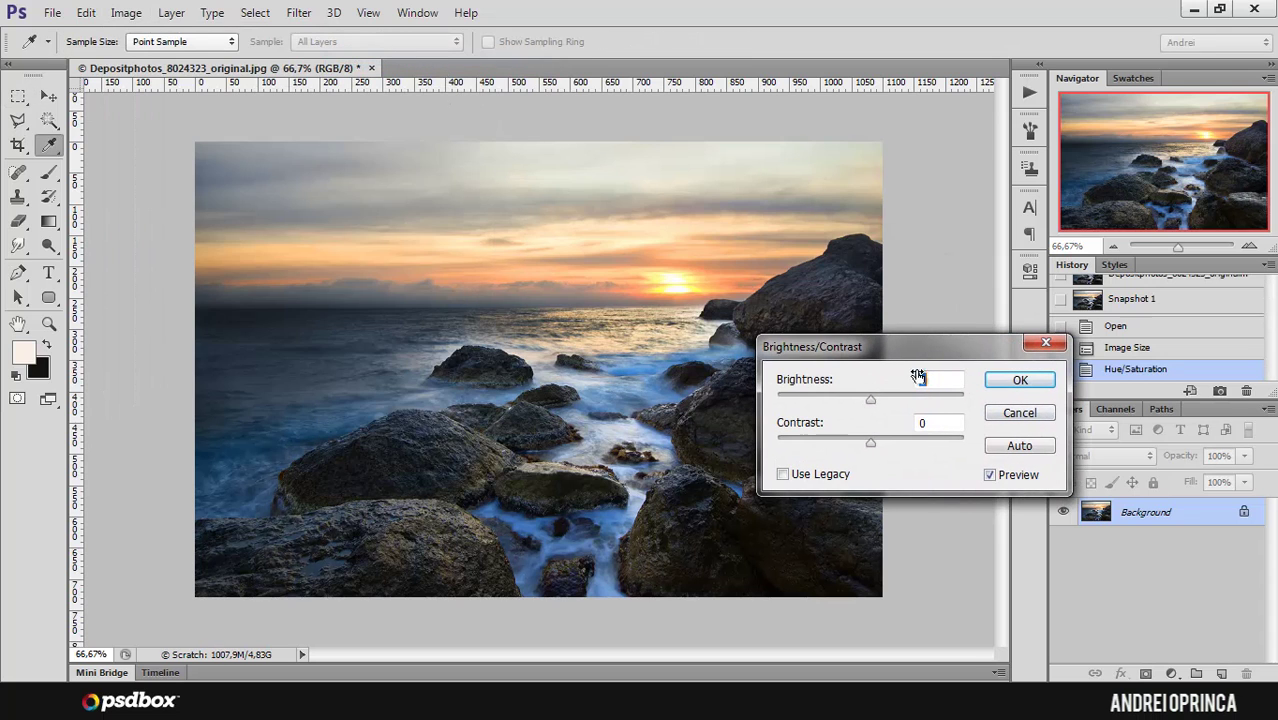
pyautogui.moveTo(871, 400)
pyautogui.mouseDown()
pyautogui.moveTo(913, 405)
pyautogui.moveTo(886, 399)
pyautogui.mouseUp()
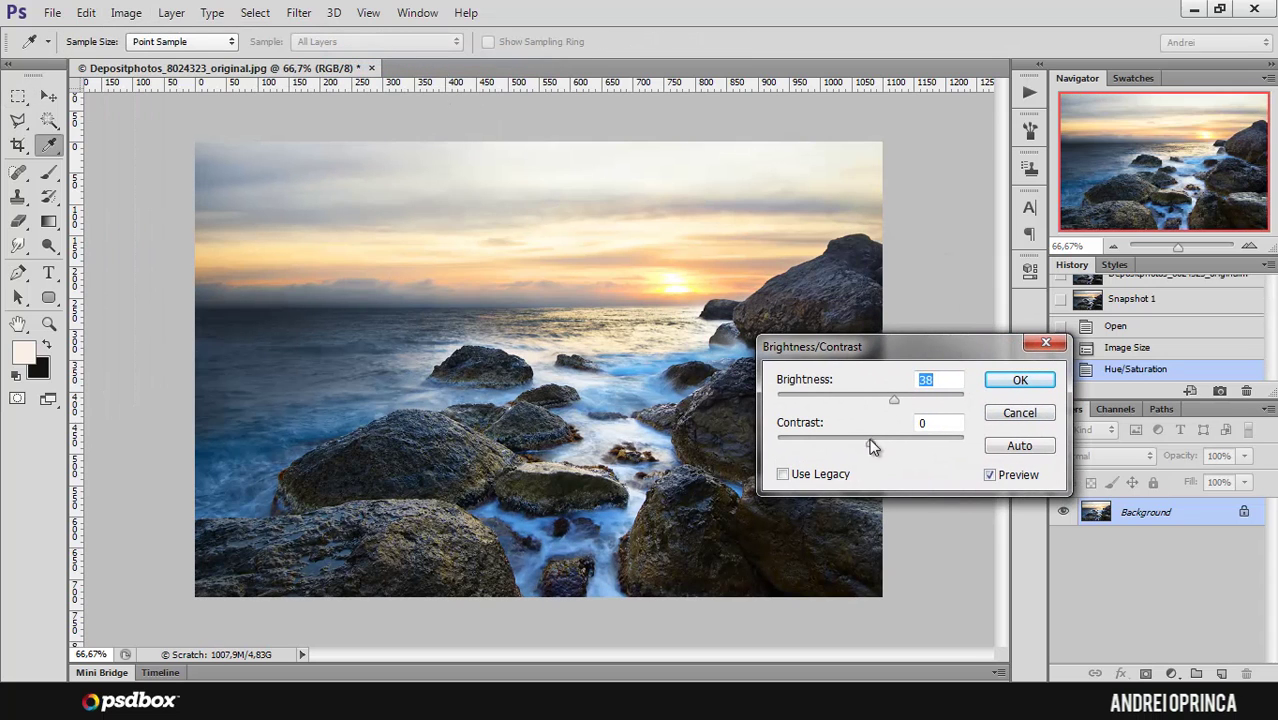
pyautogui.moveTo(871, 447); pyautogui.dragTo(838, 440)
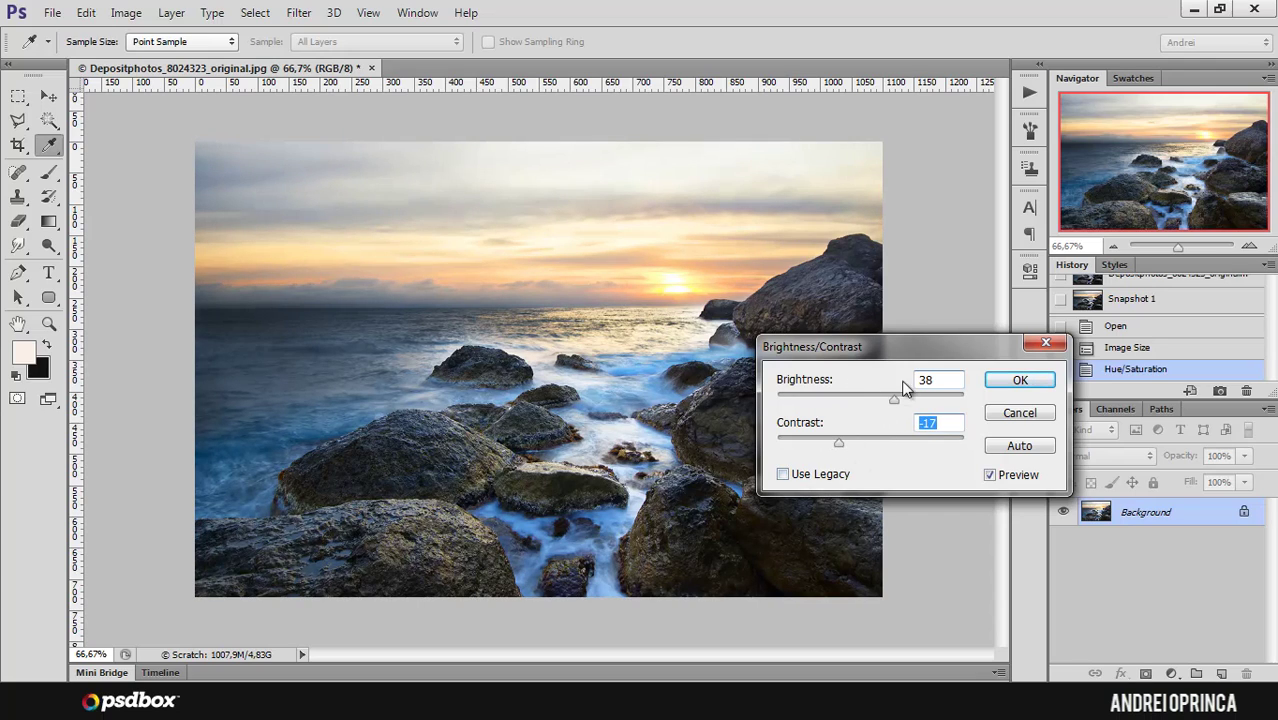
pyautogui.moveTo(840, 443)
pyautogui.mouseDown()
pyautogui.moveTo(879, 441)
pyautogui.moveTo(828, 441)
pyautogui.mouseUp()
pyautogui.click(1010, 416)
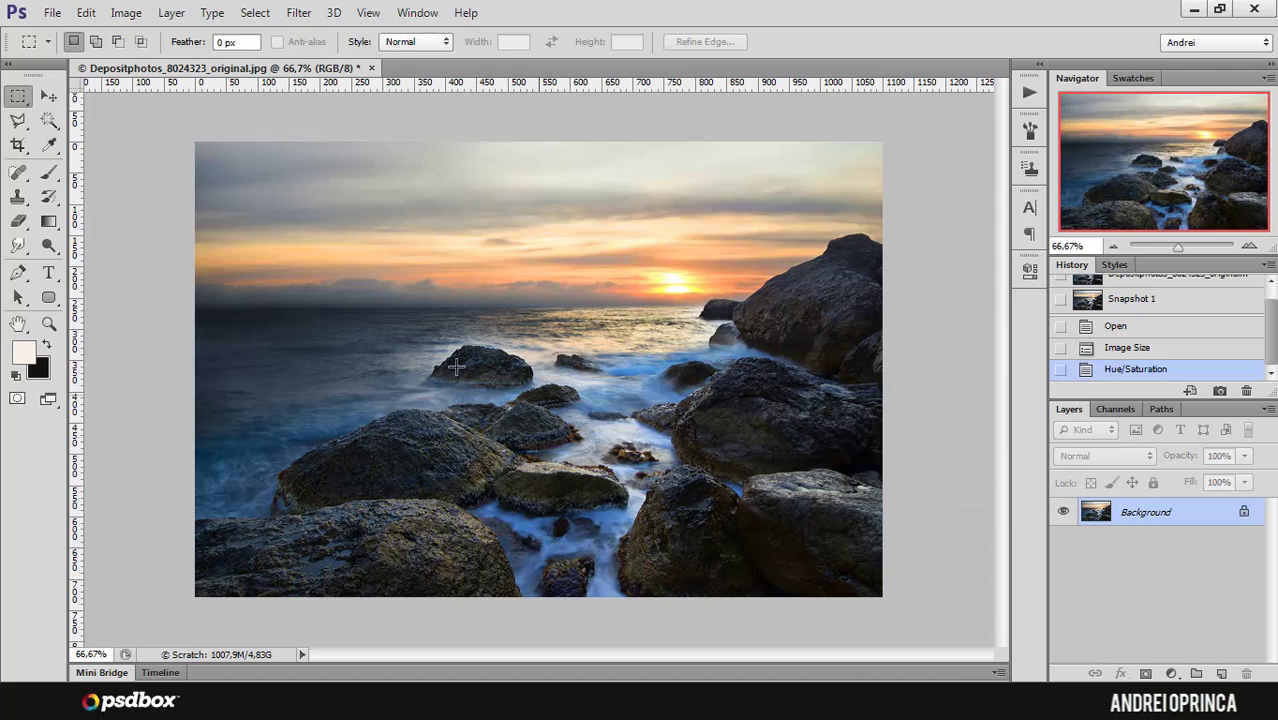
# Step: Open a Levels adjustment for the photo and set the midtone input level to 1.41 and the black input level to 6
pyautogui.click(135, 20)
pyautogui.moveTo(265, 60)
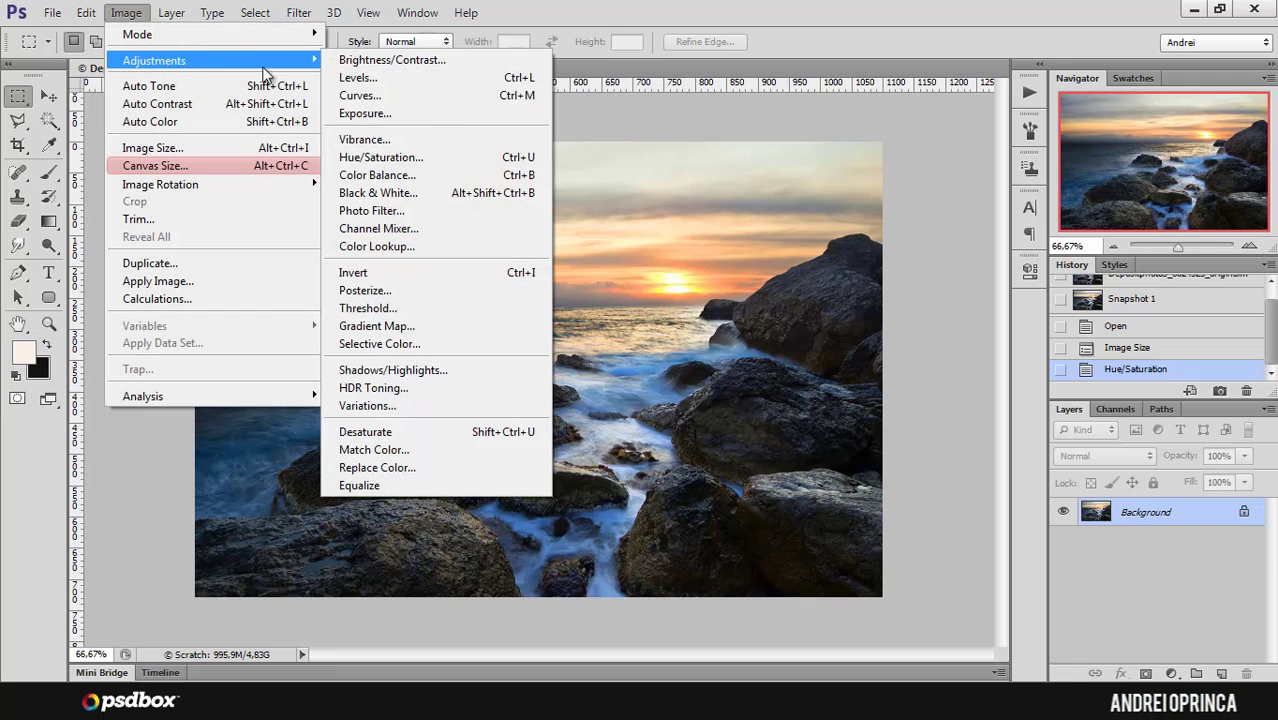
pyautogui.click(450, 80)
pyautogui.moveTo(745, 245); pyautogui.dragTo(920, 276)
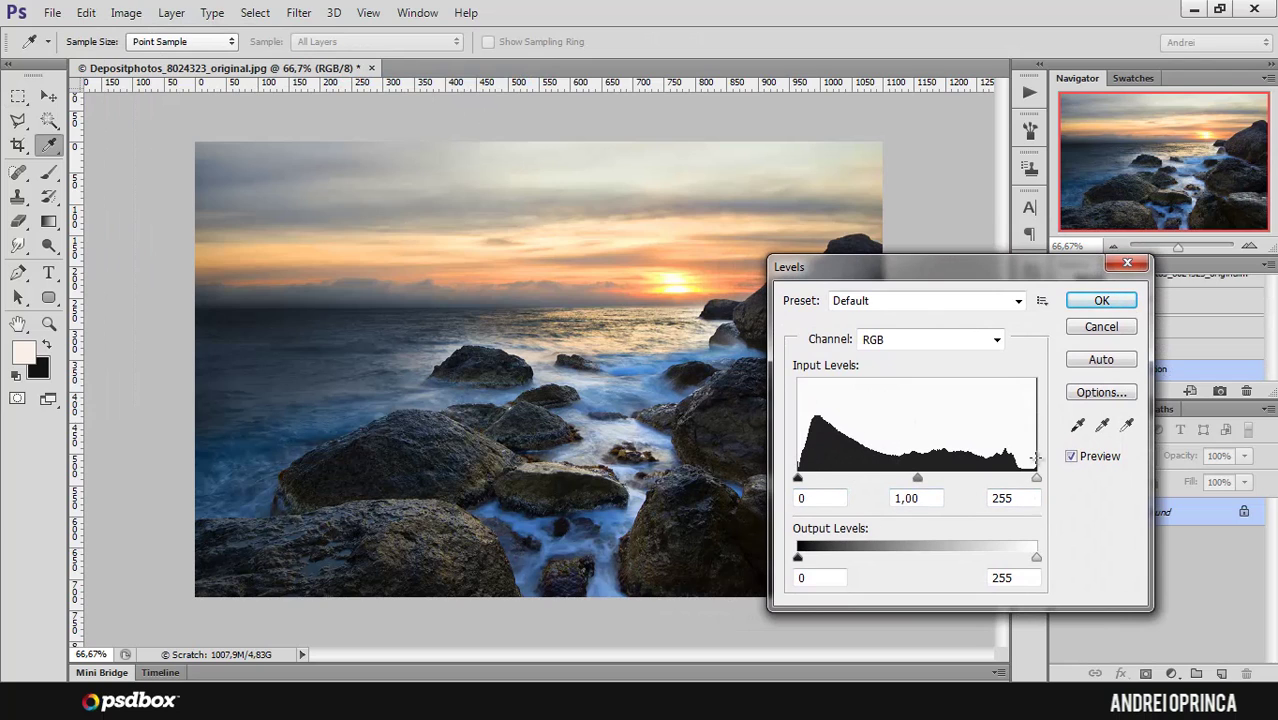
pyautogui.moveTo(982, 268); pyautogui.dragTo(1125, 269)
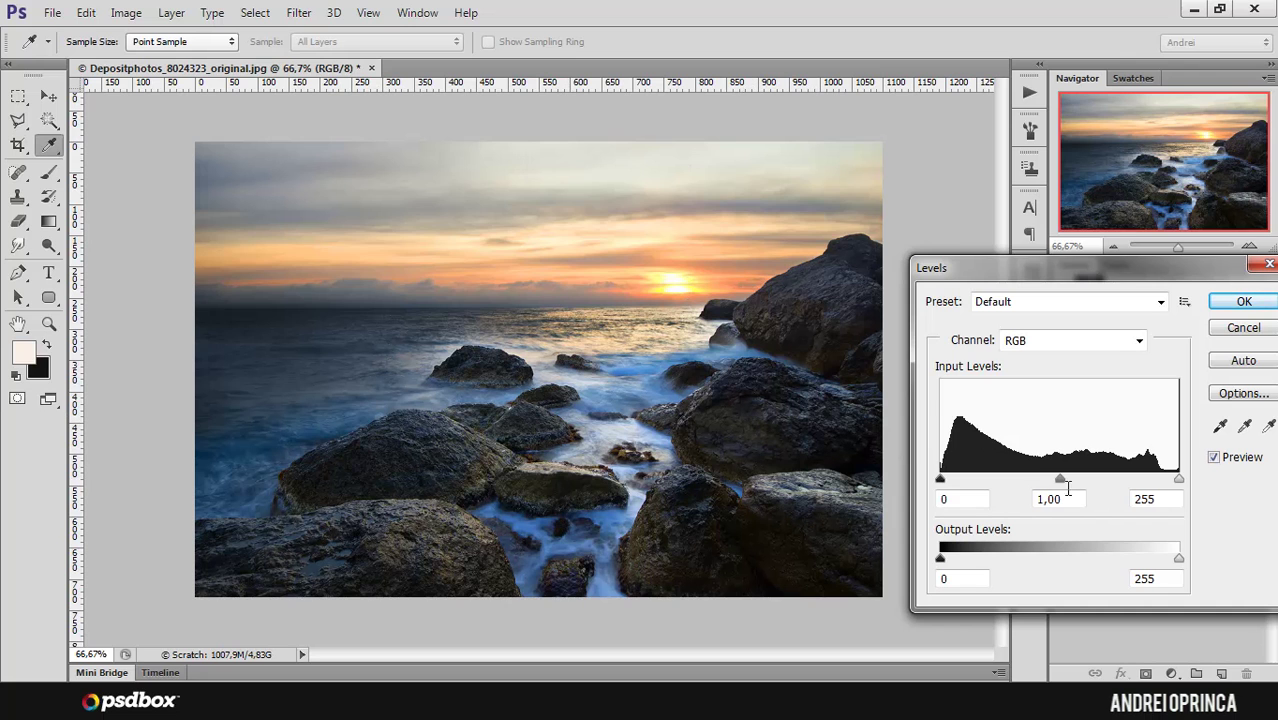
pyautogui.moveTo(1062, 482); pyautogui.dragTo(1035, 481)
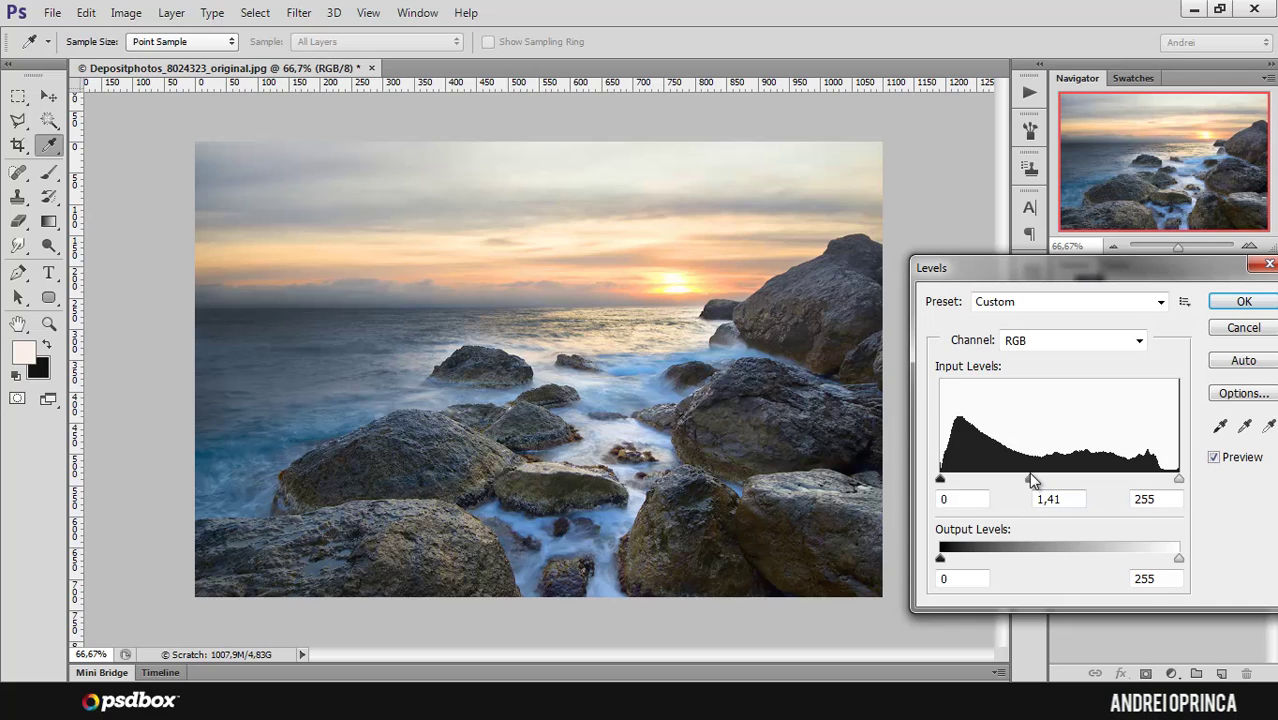
pyautogui.click(1031, 477)
pyautogui.moveTo(940, 481); pyautogui.dragTo(946, 481)
pyautogui.click(946, 496)
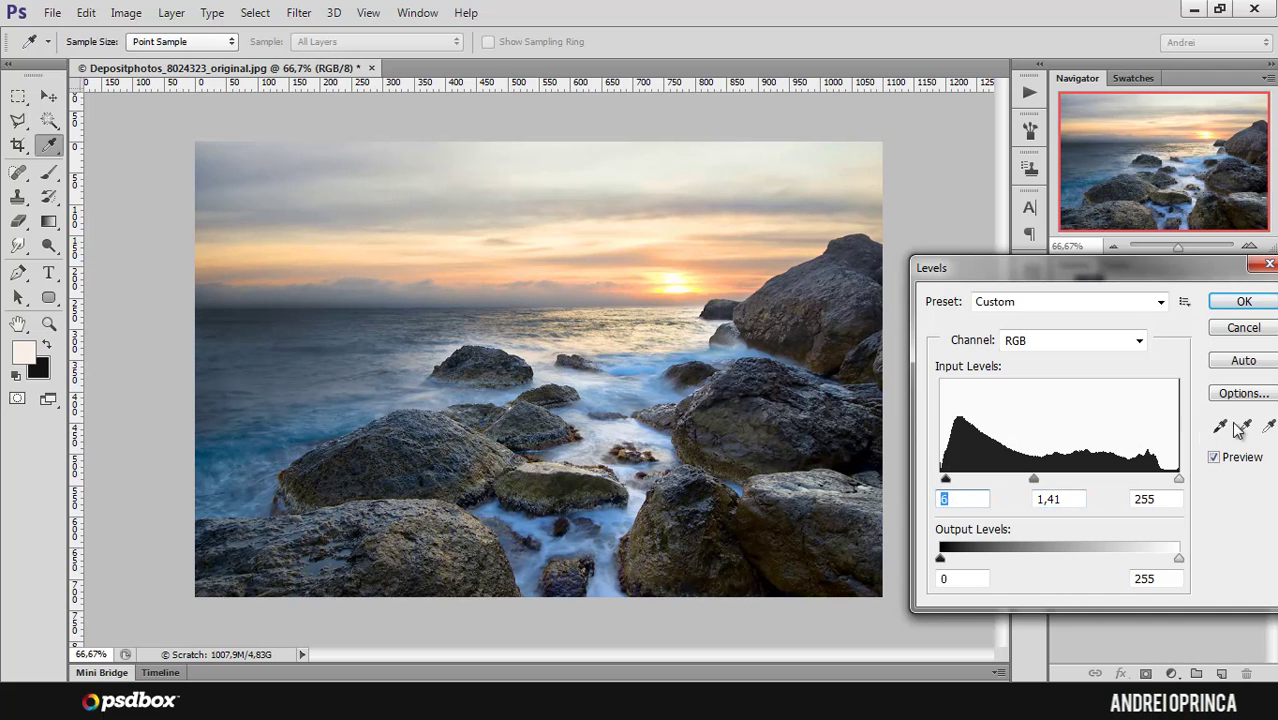
# Step: Compare the photo with the Levels preview off and on, and set the midtone input level to 1.39
pyautogui.click(1214, 459)
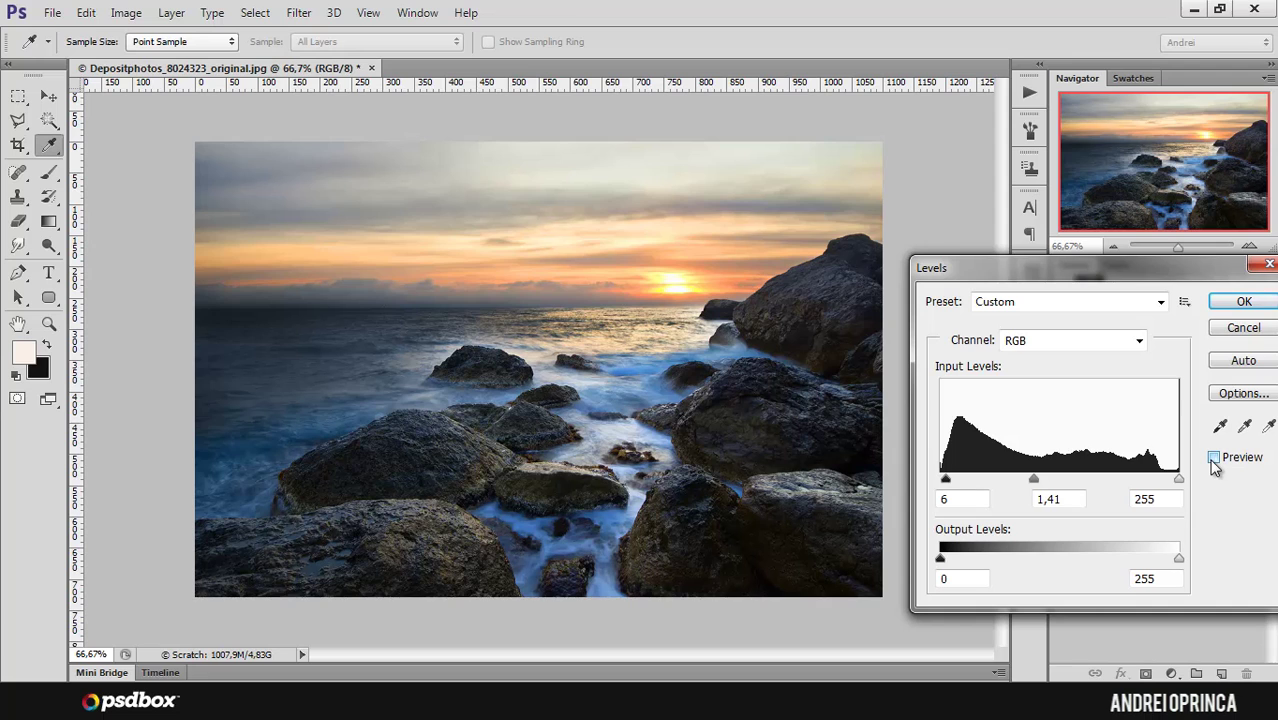
pyautogui.click(1214, 459)
pyautogui.moveTo(1035, 478); pyautogui.dragTo(1034, 486)
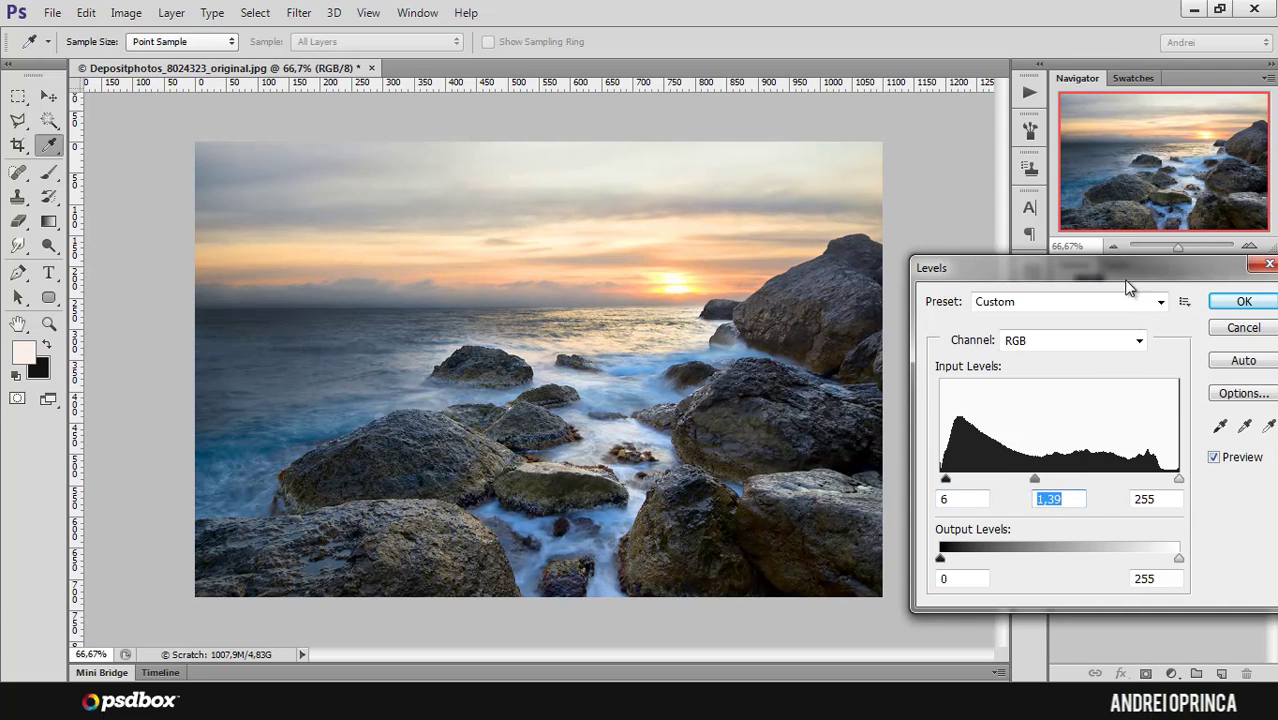
# Step: Set the Levels white point by sampling the sun and then a spot in the sky
pyautogui.moveTo(1128, 287); pyautogui.dragTo(1073, 290)
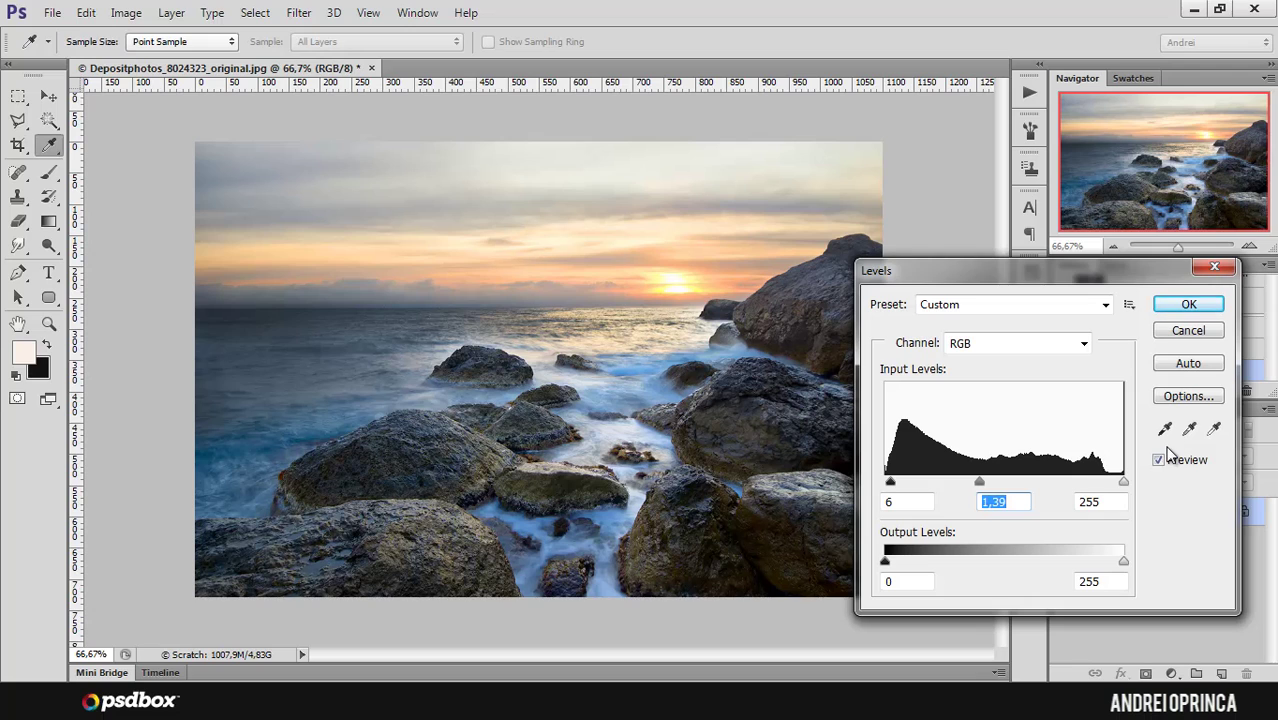
pyautogui.click(1213, 429)
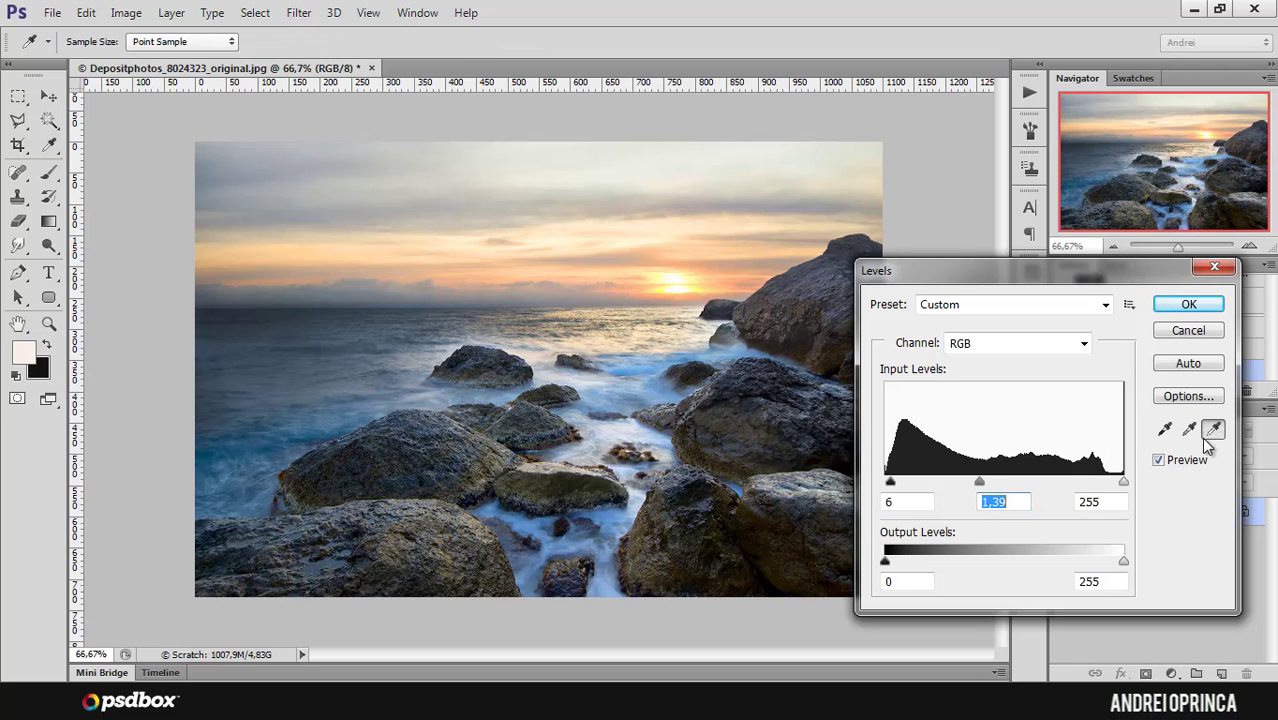
pyautogui.click(679, 277)
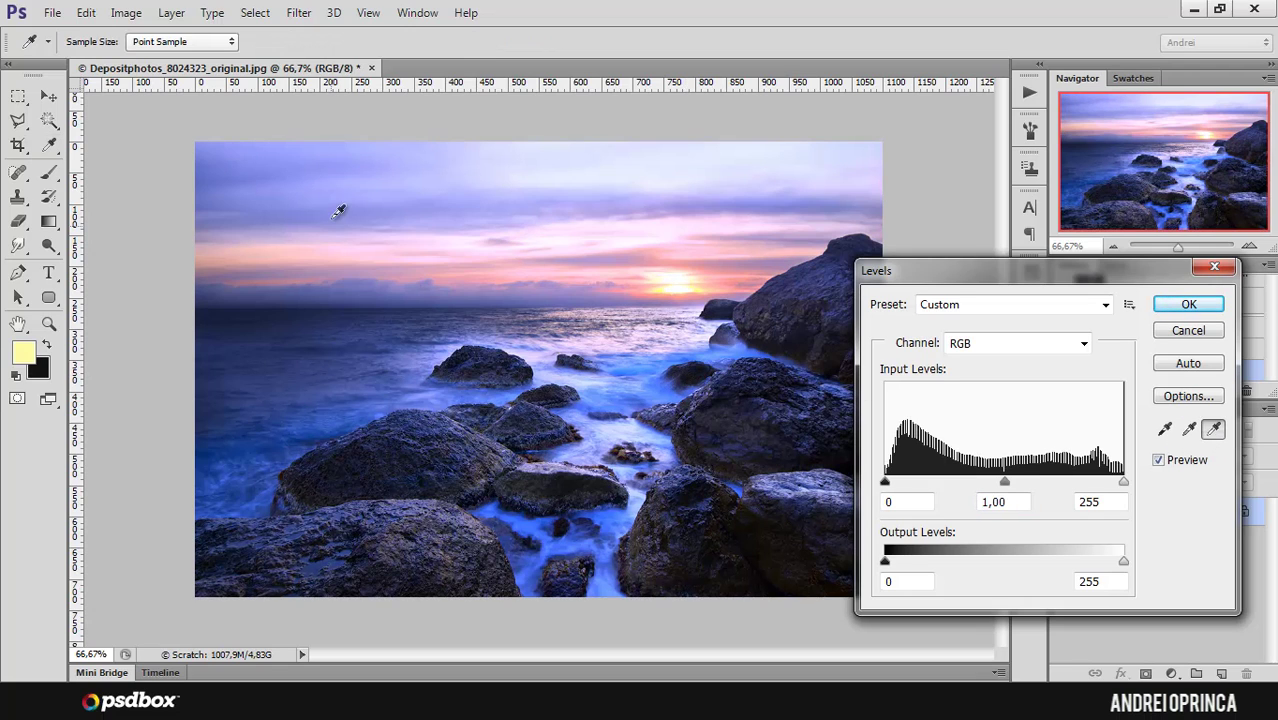
pyautogui.click(339, 344)
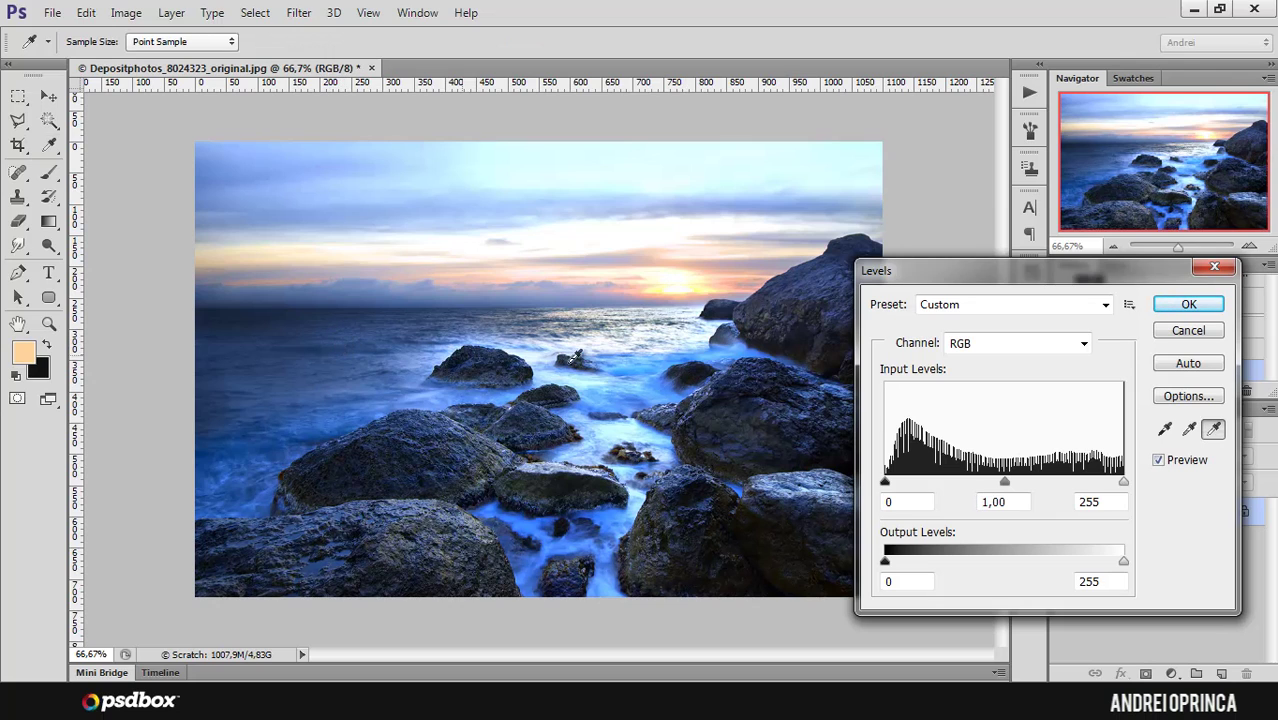
# Step: Try sampling the Levels gray point from the sea, the white point from the sun and the black point from a rock
pyautogui.click(1189, 429)
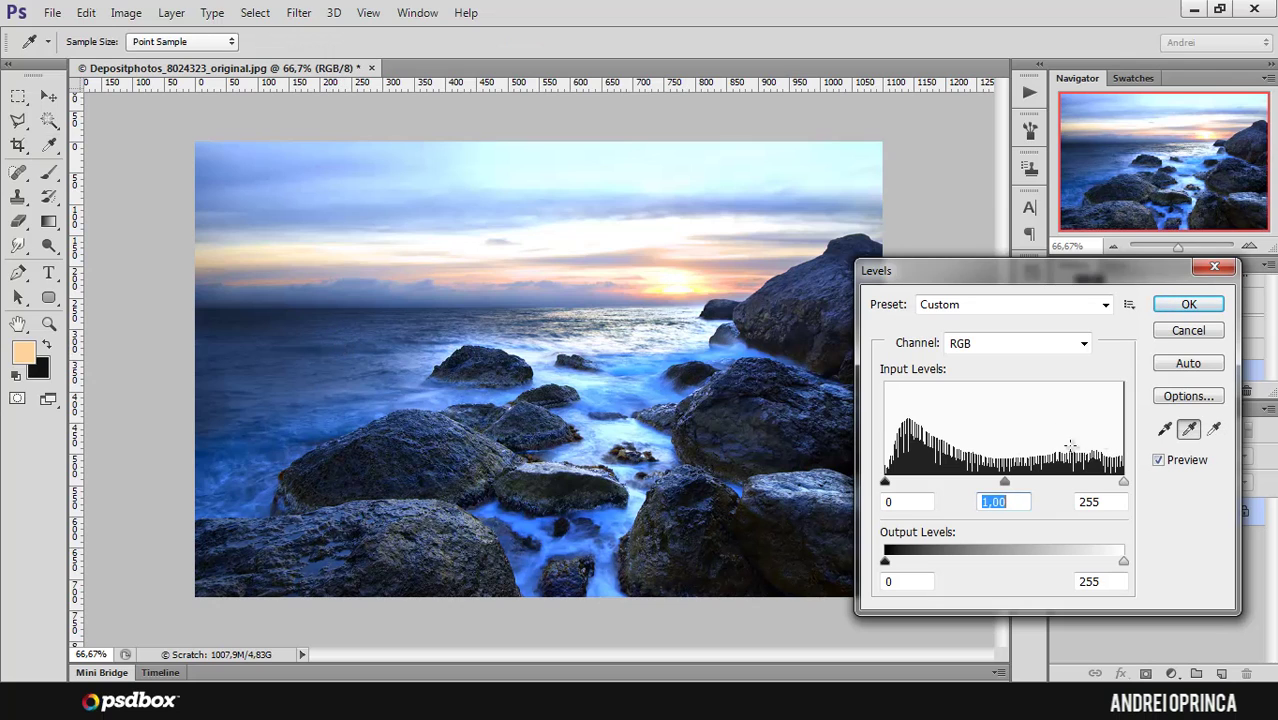
pyautogui.click(280, 377)
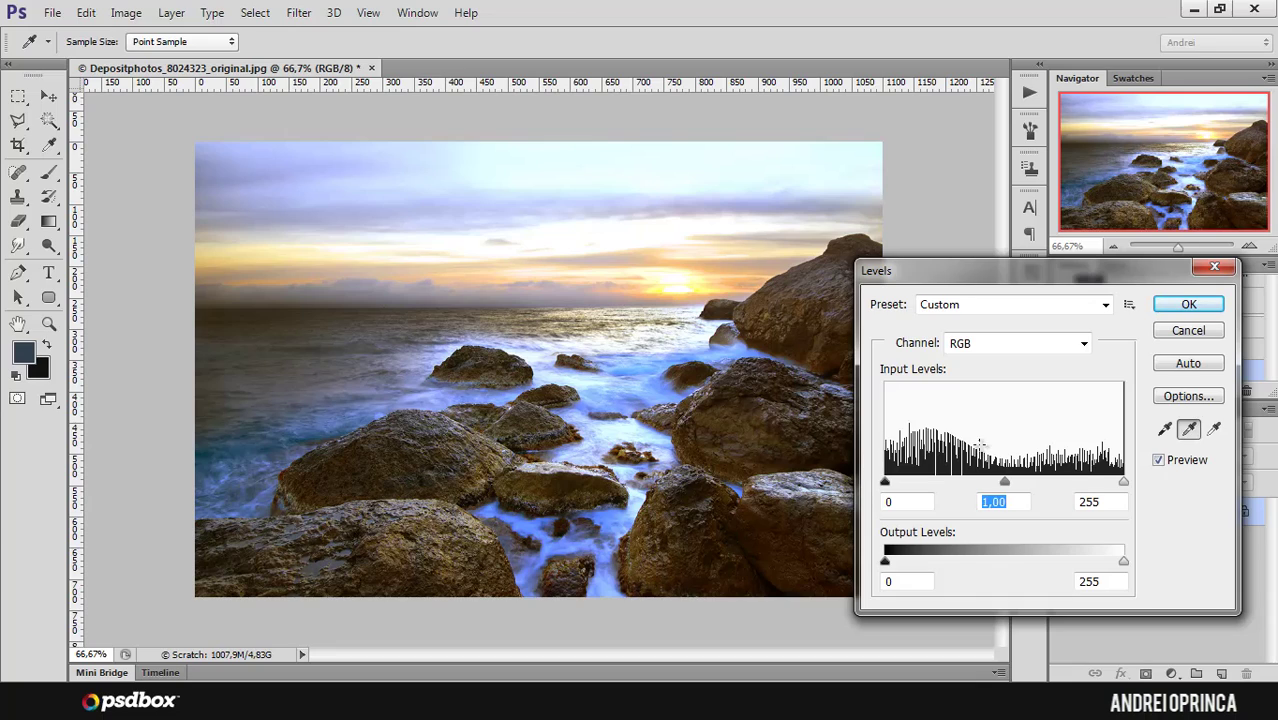
pyautogui.click(1213, 429)
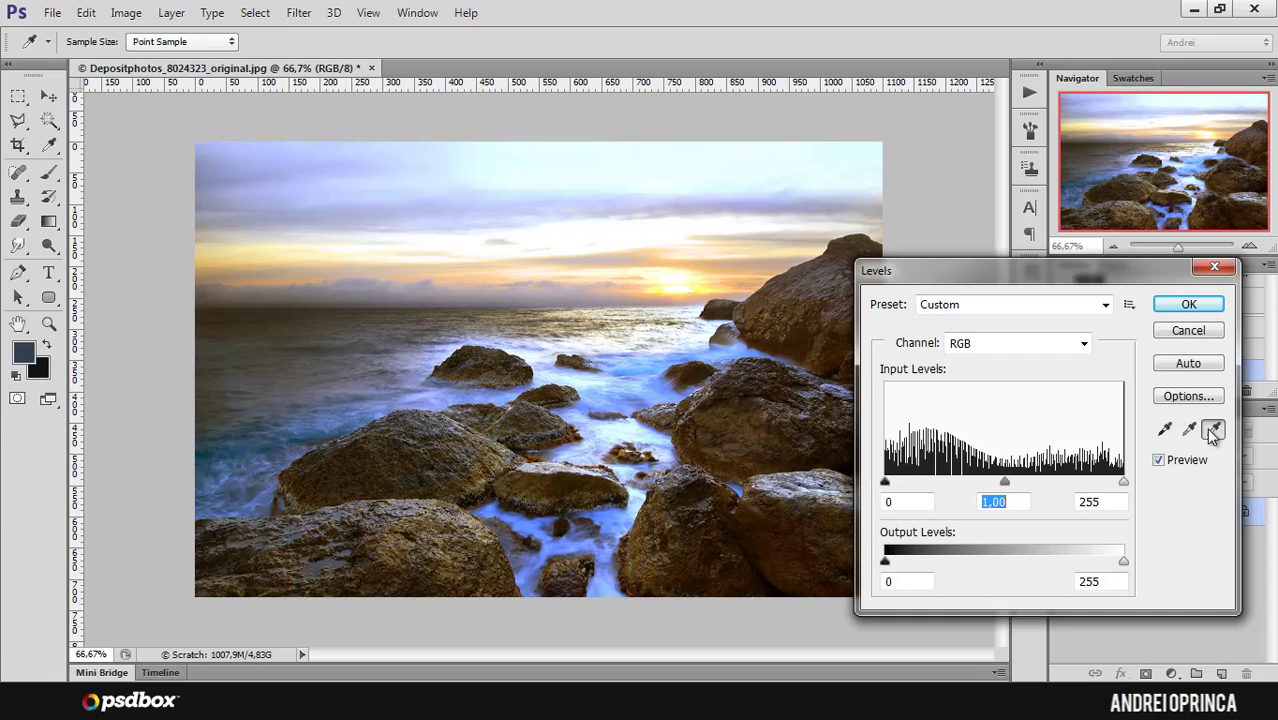
pyautogui.click(688, 283)
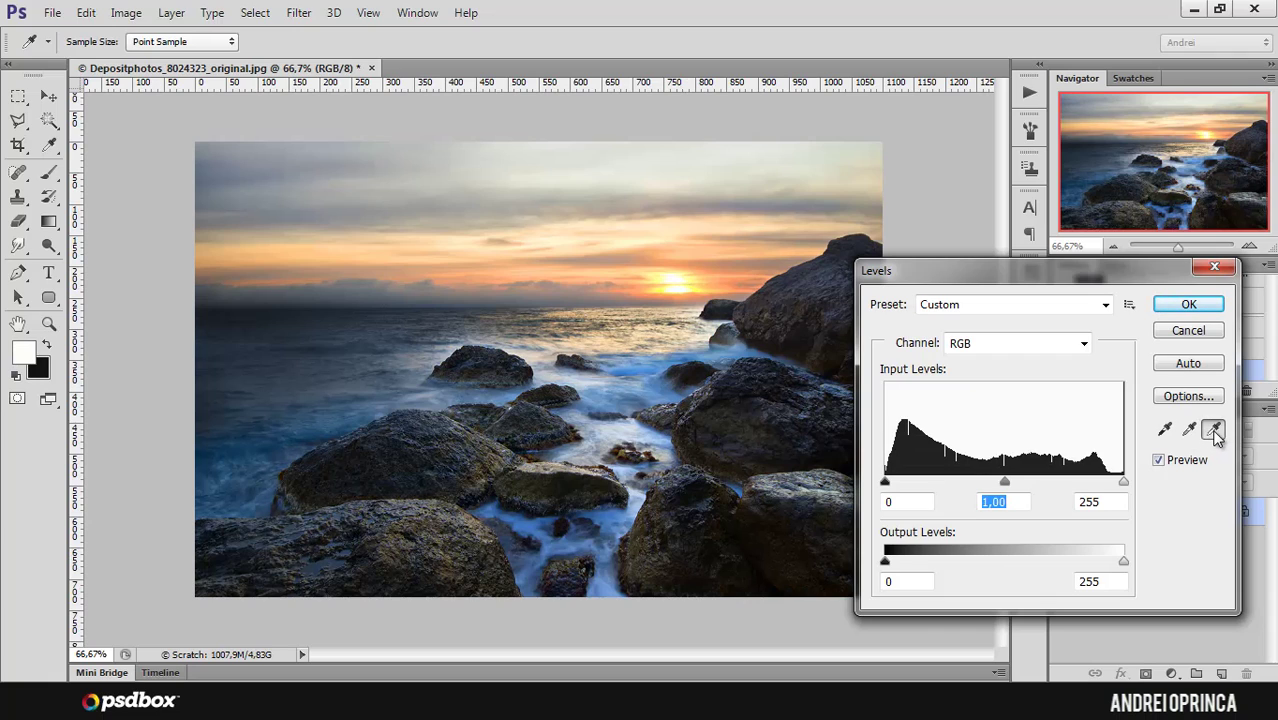
pyautogui.click(681, 286)
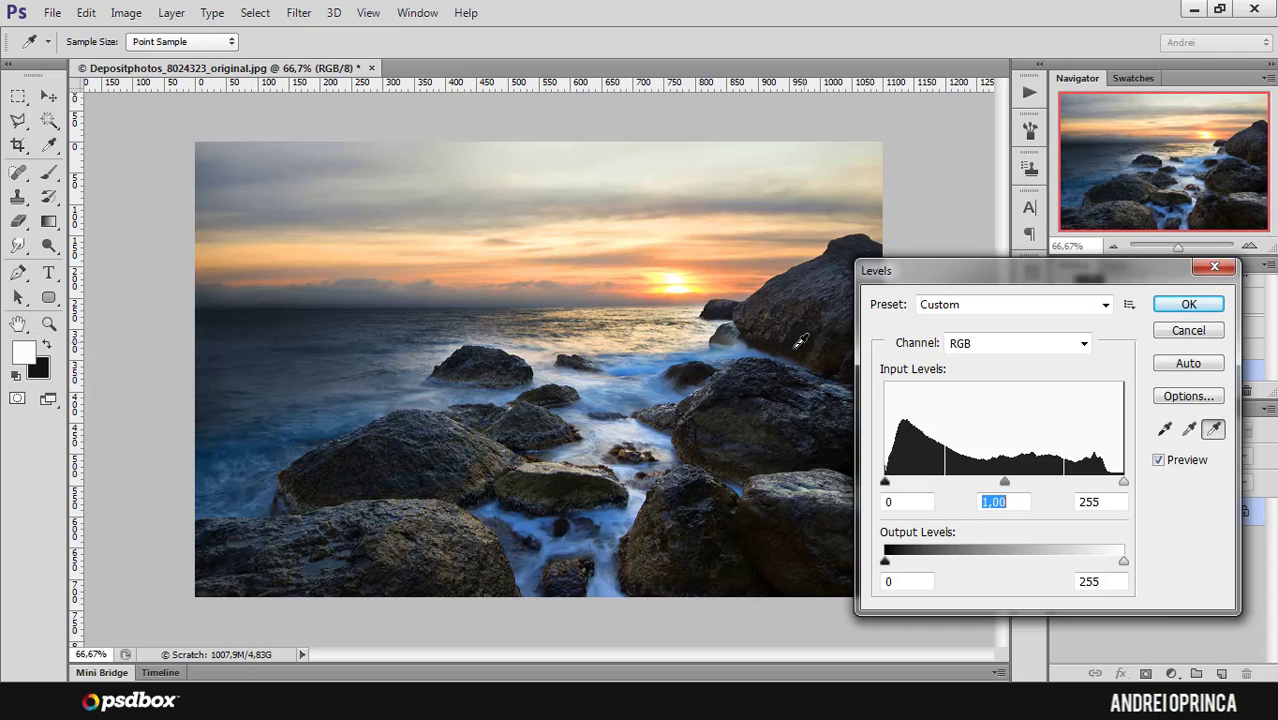
pyautogui.click(1164, 429)
pyautogui.click(772, 375)
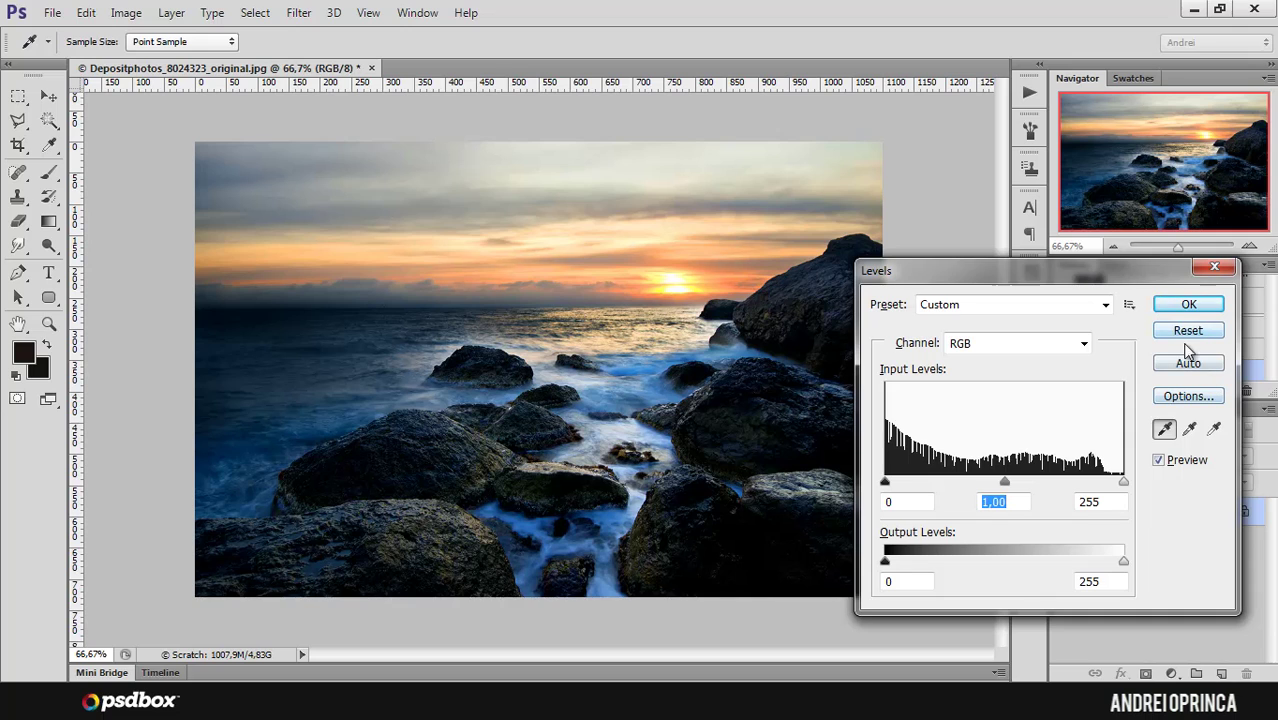
# Step: Reset the Levels settings, and apply a black input level of 6 with a midtone input level of 1.39
pyautogui.keyDown('alt'); pyautogui.click(1192, 331); pyautogui.keyUp('alt')
pyautogui.moveTo(1004, 482); pyautogui.dragTo(980, 488)
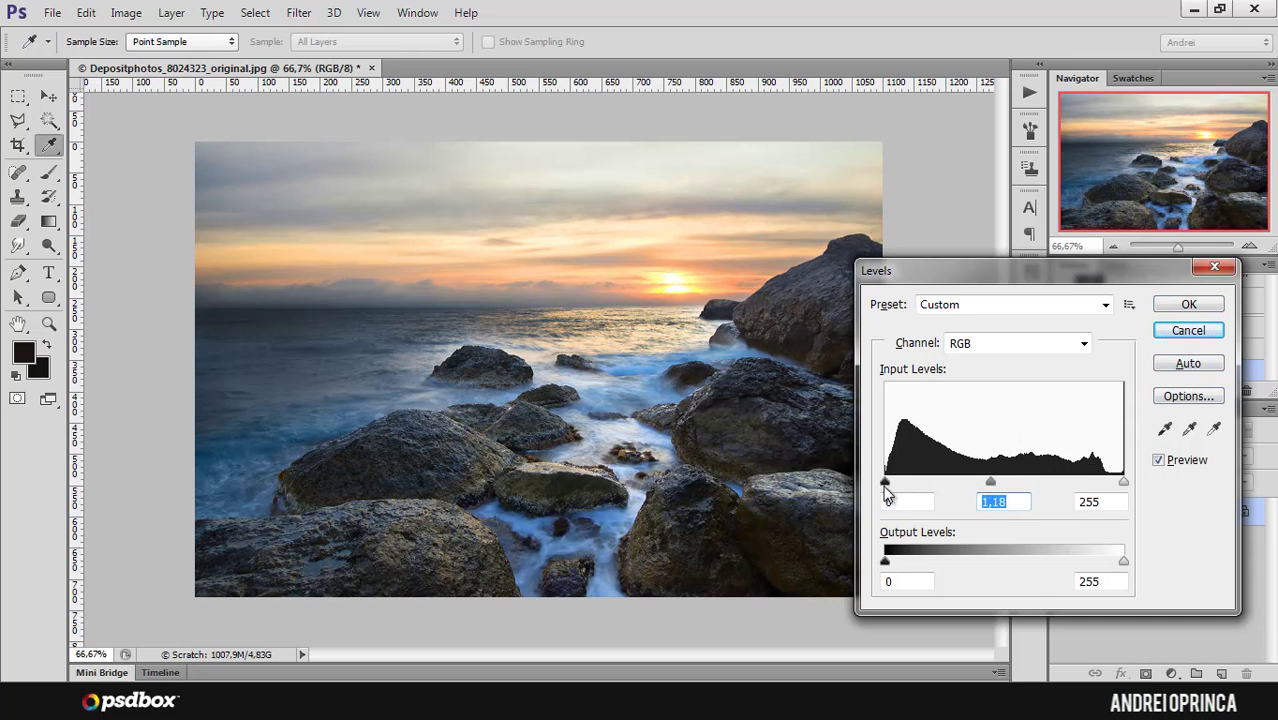
pyautogui.moveTo(888, 484); pyautogui.dragTo(893, 484)
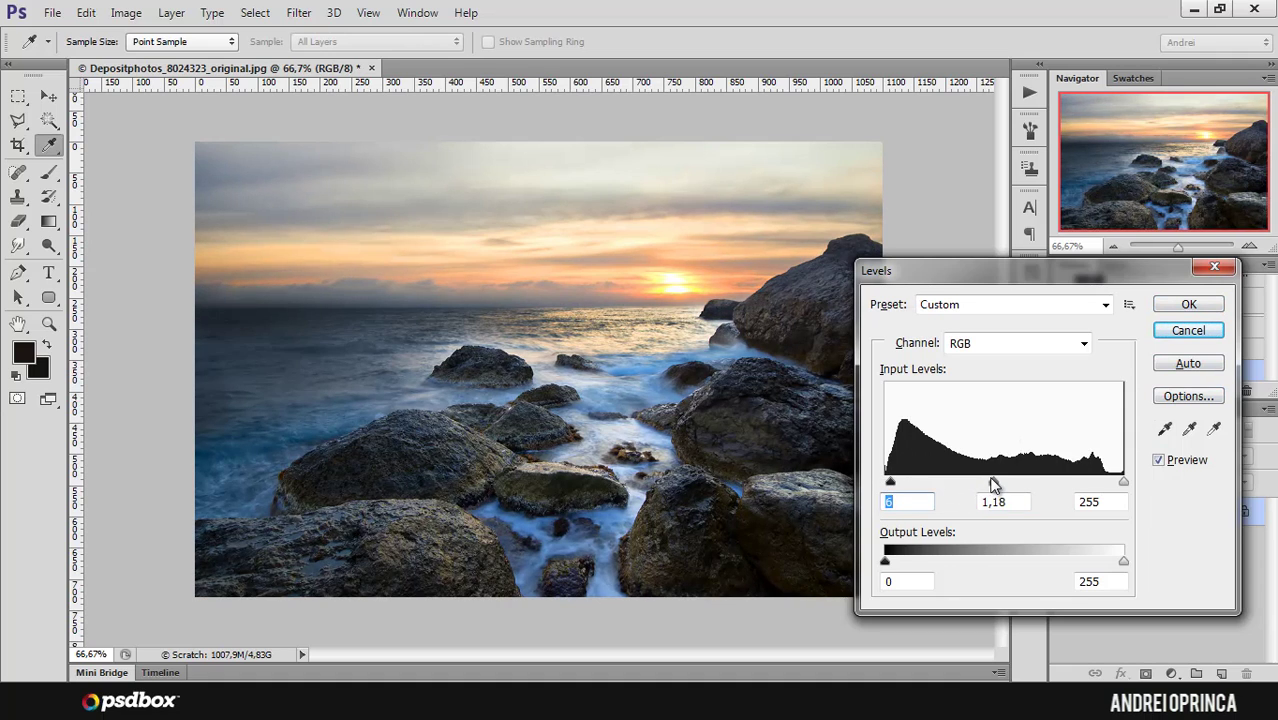
pyautogui.moveTo(993, 485); pyautogui.dragTo(979, 484)
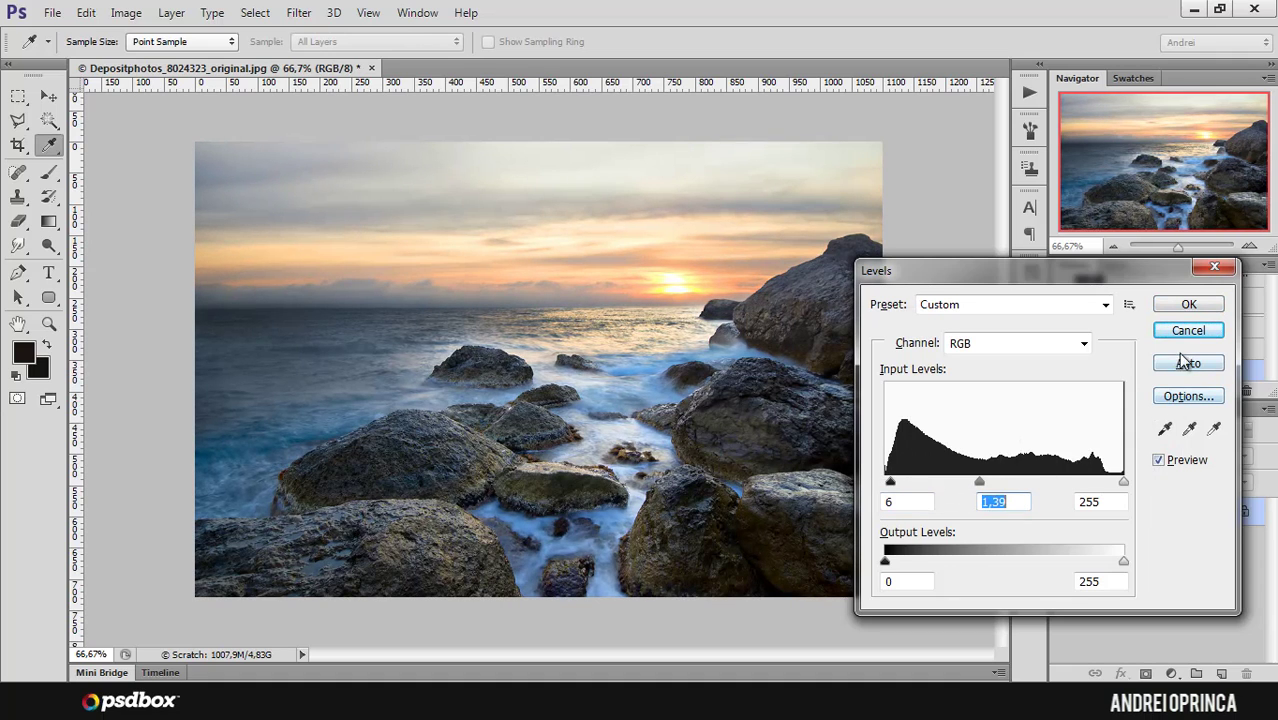
pyautogui.click(1188, 306)
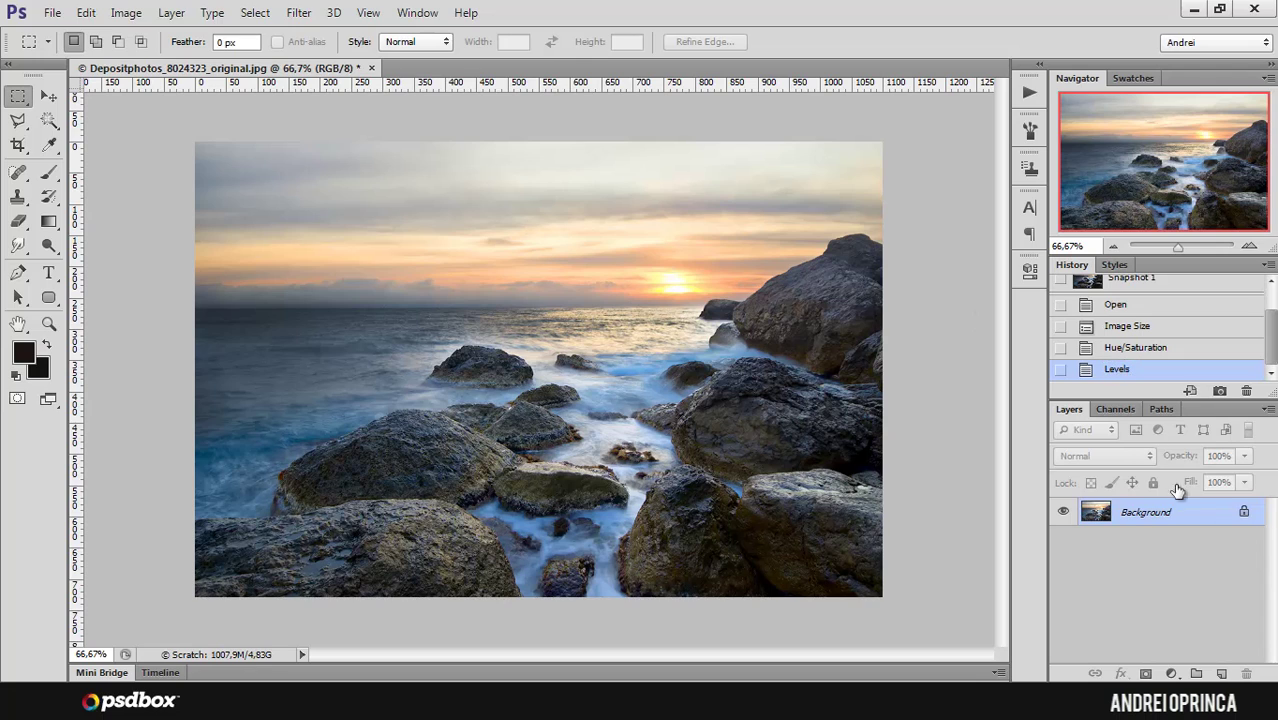
# Step: Add a new empty layer and paint small marks on it with the 2 px Brush over the dark sea
pyautogui.click(1220, 672)
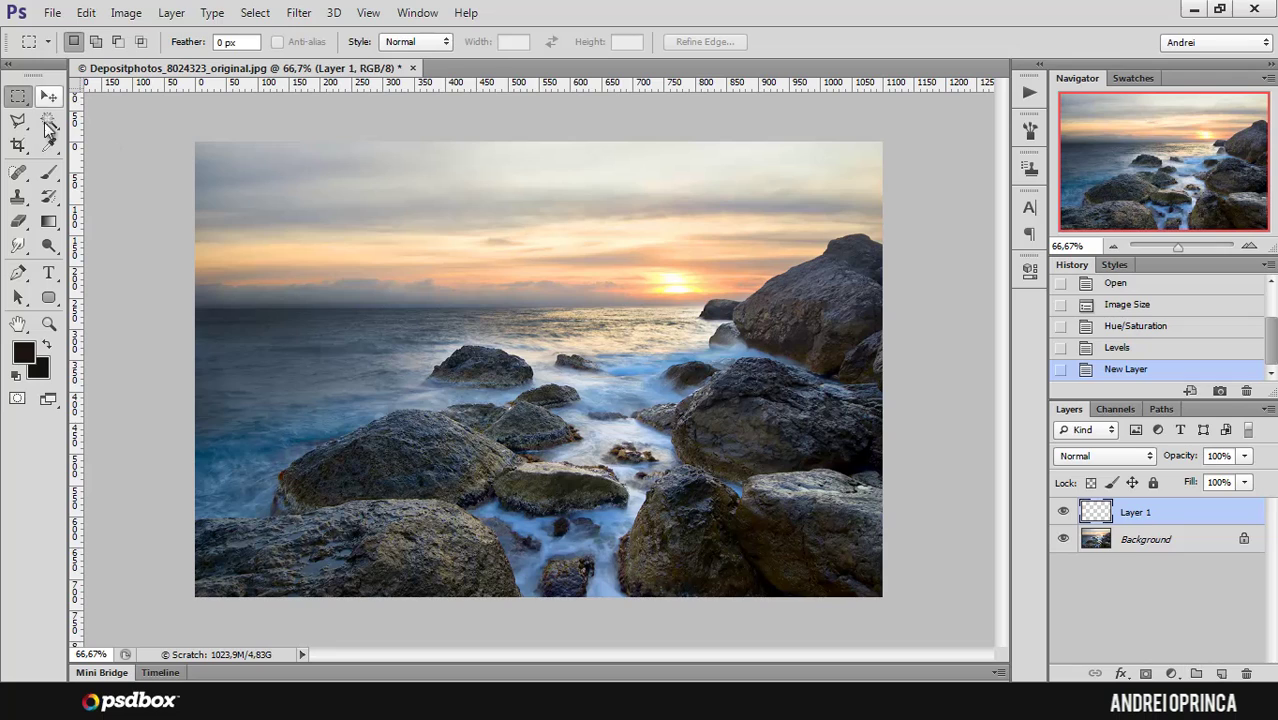
pyautogui.click(50, 176)
pyautogui.click(235, 370)
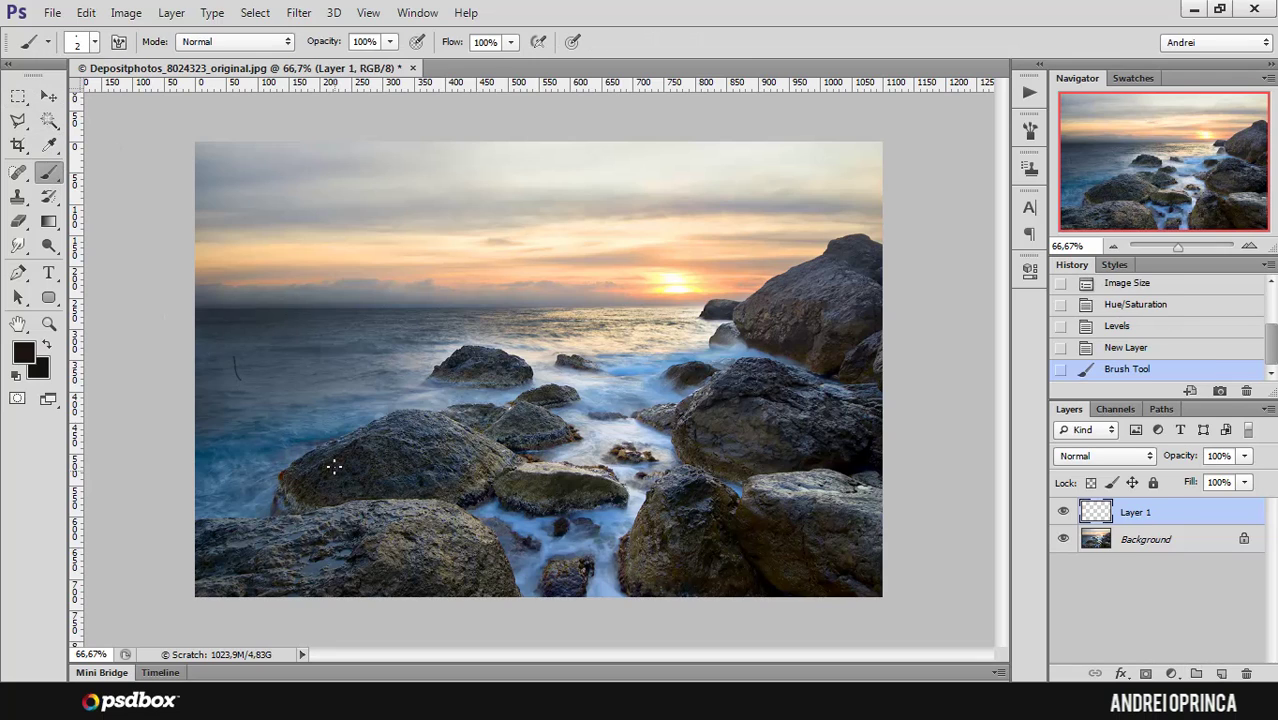
pyautogui.click(235, 370)
pyautogui.click(235, 370)
pyautogui.click(235, 370)
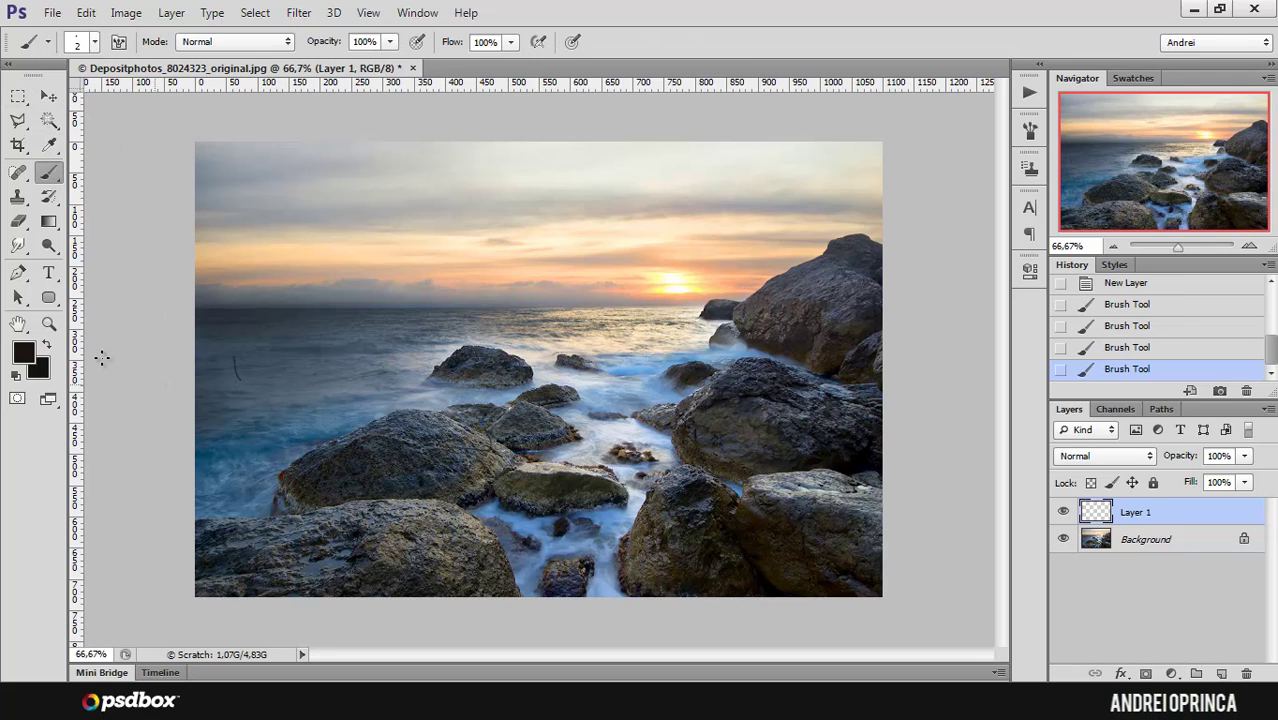
# Step: Make several Dodge strokes with the Midtones range and 17% exposure over the large rock near the sea
pyautogui.click(49, 246)
pyautogui.click(326, 456)
pyautogui.click(326, 456)
pyautogui.click(326, 456)
pyautogui.click(326, 456)
pyautogui.click(326, 456)
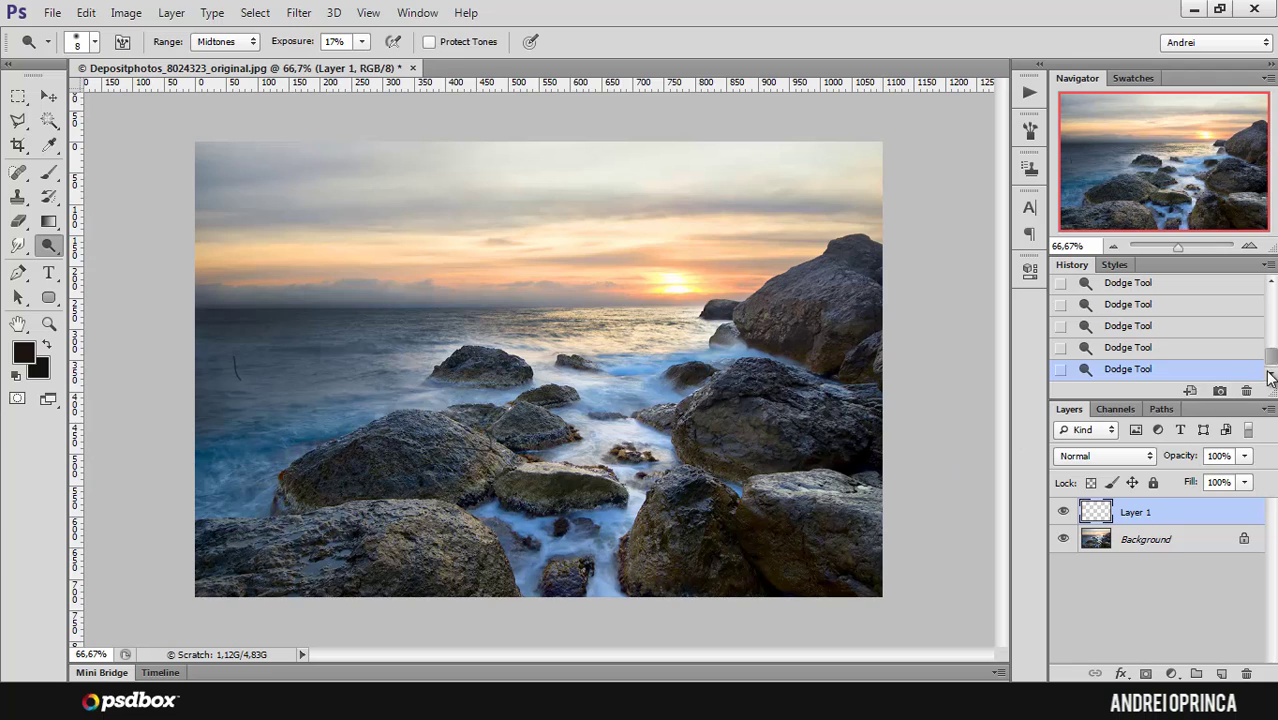
# Step: Look through the list of history states and delete Layer 1
pyautogui.moveTo(1270, 368)
pyautogui.mouseDown()
pyautogui.moveTo(1270, 310)
pyautogui.moveTo(1270, 356)
pyautogui.mouseUp()
pyautogui.moveTo(1273, 366); pyautogui.dragTo(1273, 302)
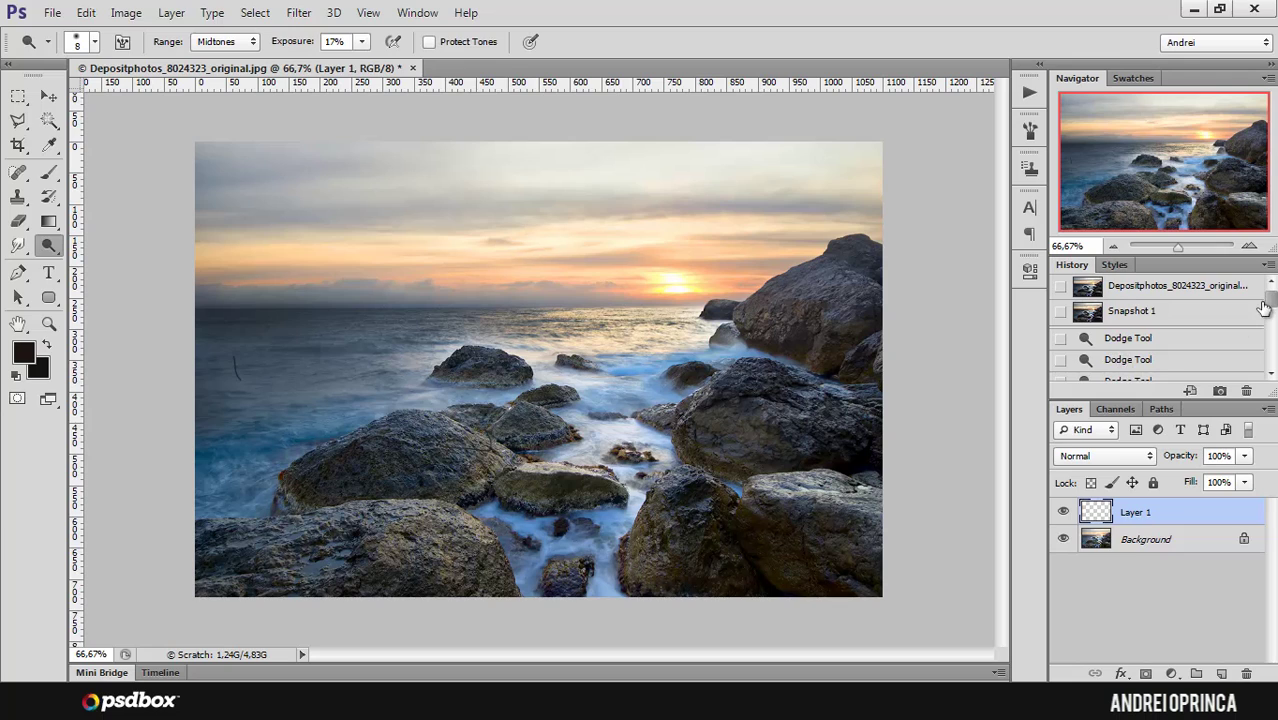
pyautogui.moveTo(1271, 302); pyautogui.dragTo(1271, 370)
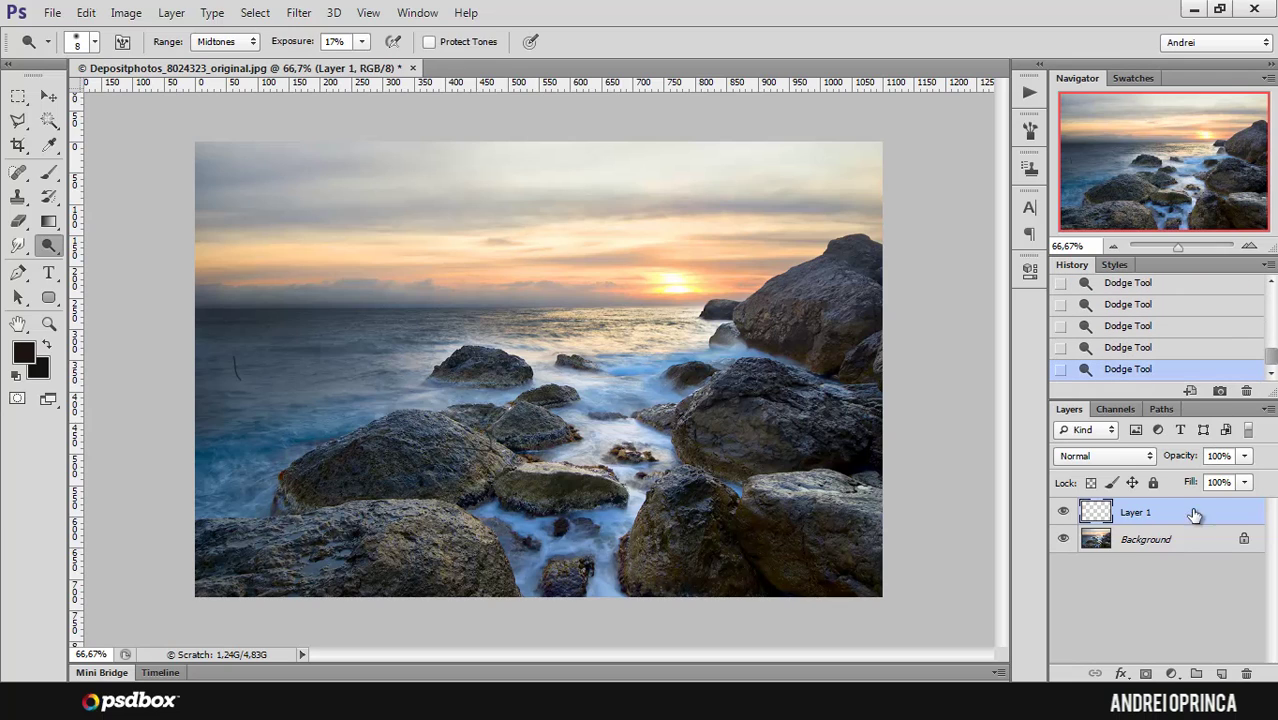
pyautogui.moveTo(1232, 519); pyautogui.dragTo(1246, 672)
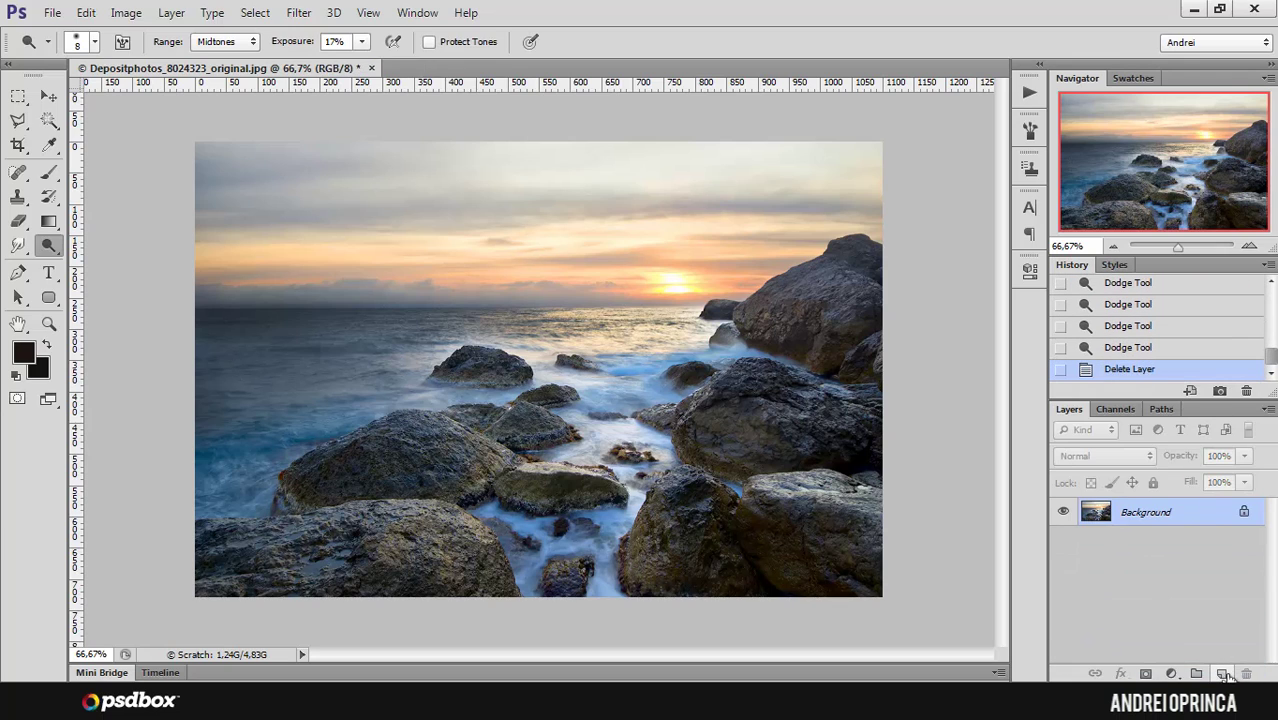
# Step: Try creating an extra history snapshot, delete it, and restore the photo to Snapshot 1
pyautogui.scroll(5, 1200, 320)
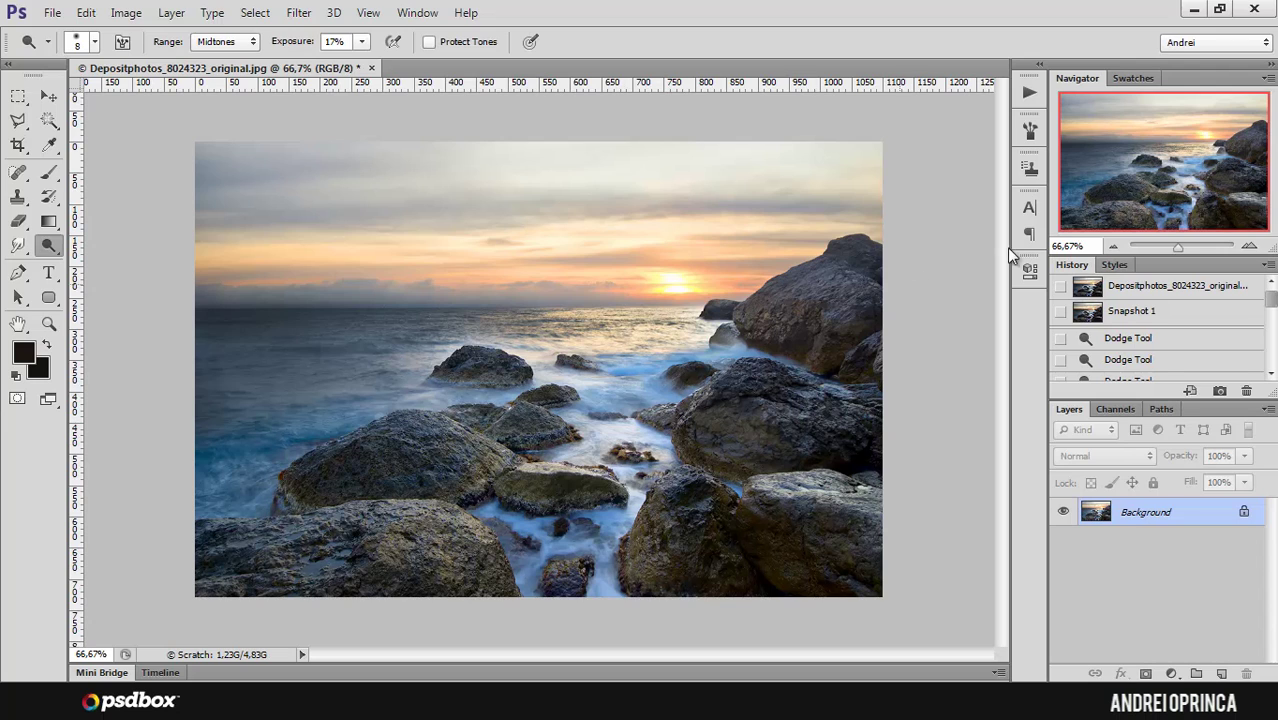
pyautogui.click(1122, 320)
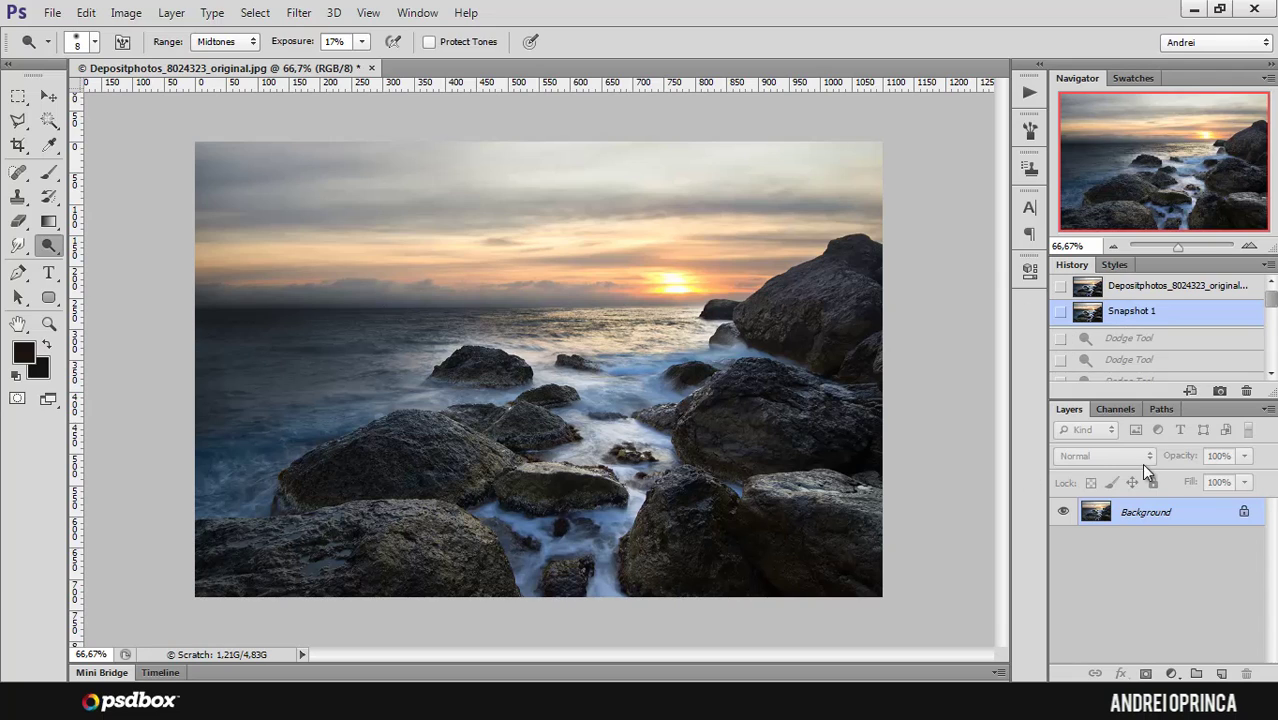
pyautogui.click(1221, 391)
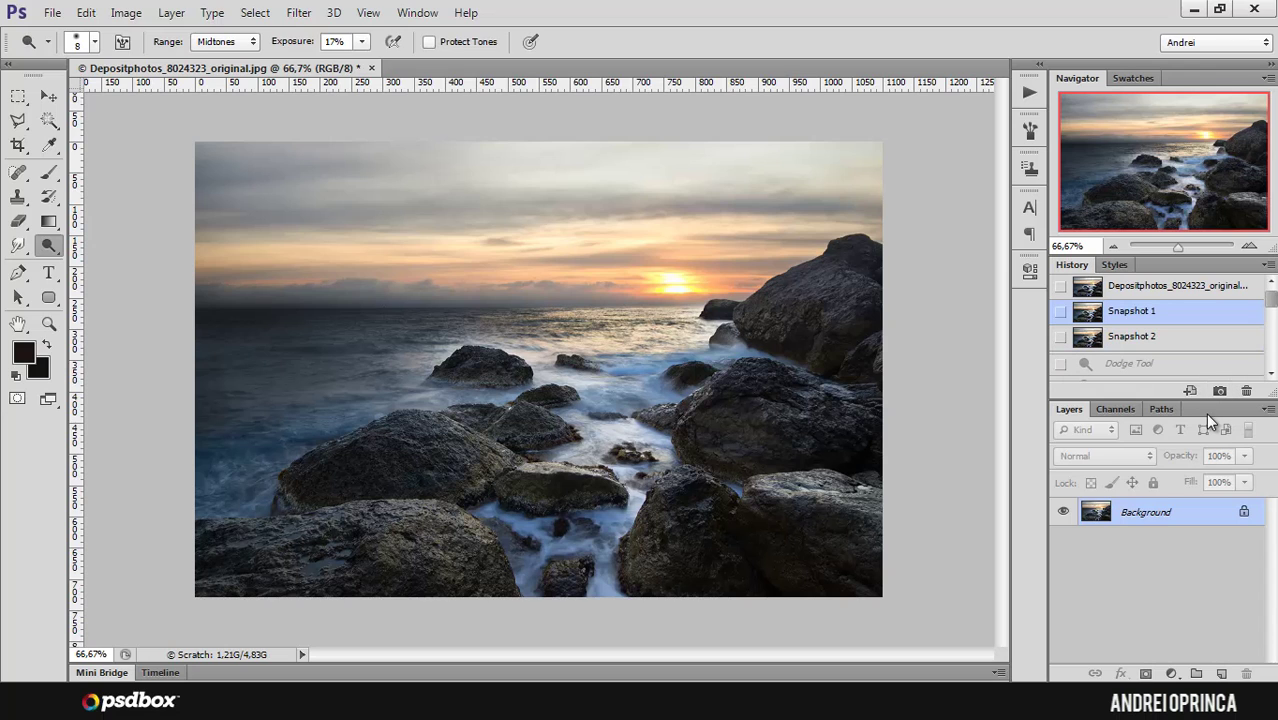
pyautogui.hotkey('ctrl', 'z')
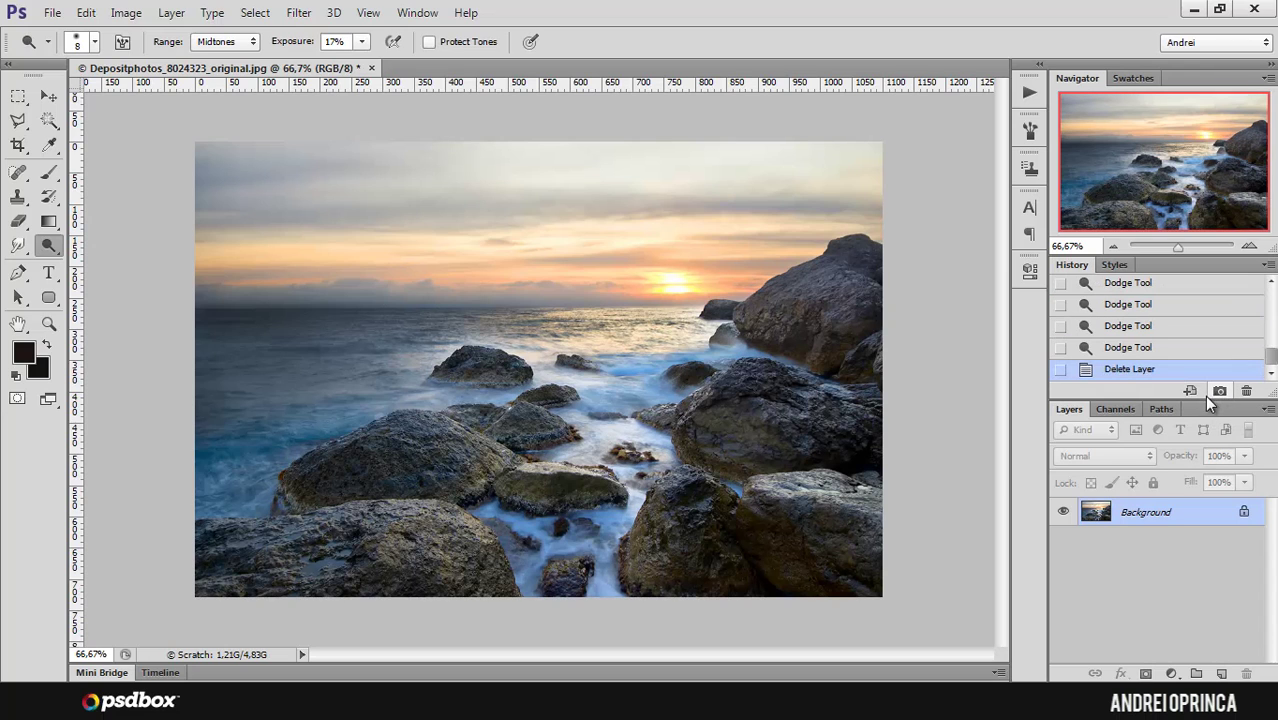
pyautogui.scroll(5, 1258, 365)
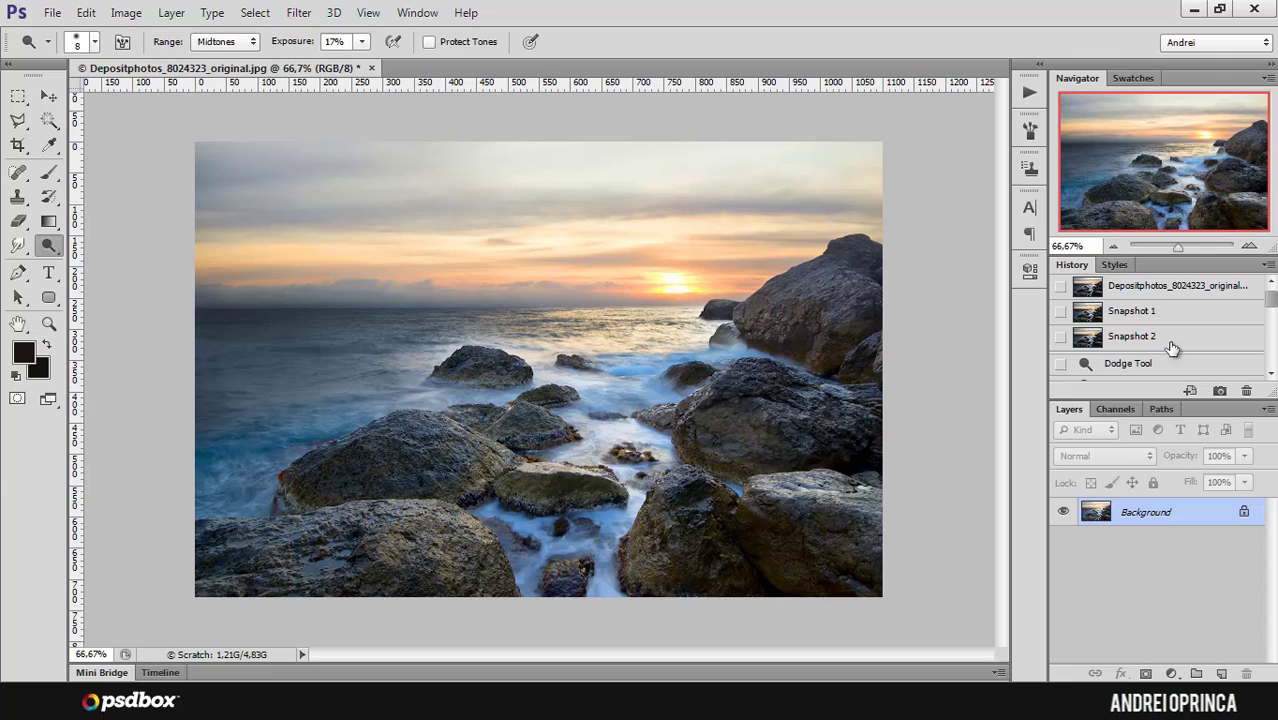
pyautogui.moveTo(1163, 318)
pyautogui.mouseDown()
pyautogui.moveTo(1170, 334)
pyautogui.moveTo(1227, 345)
pyautogui.moveTo(1226, 424)
pyautogui.moveTo(1246, 391)
pyautogui.mouseUp()
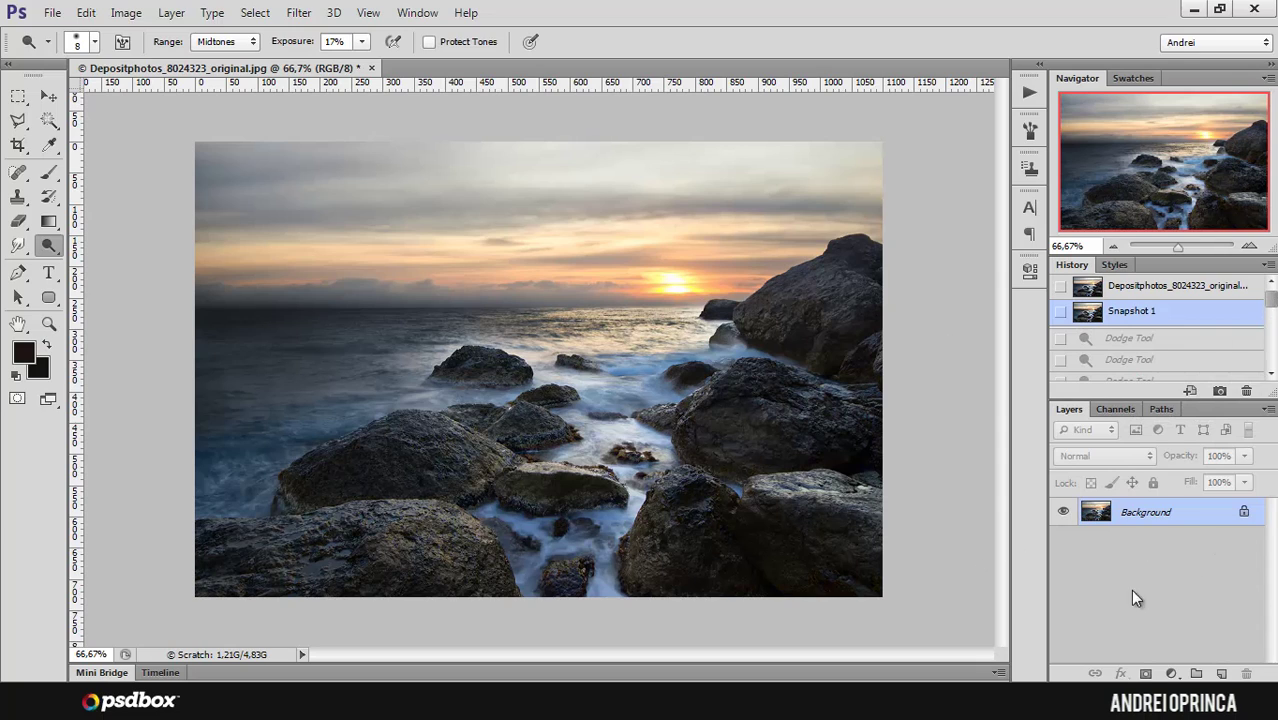
pyautogui.click(1173, 674)
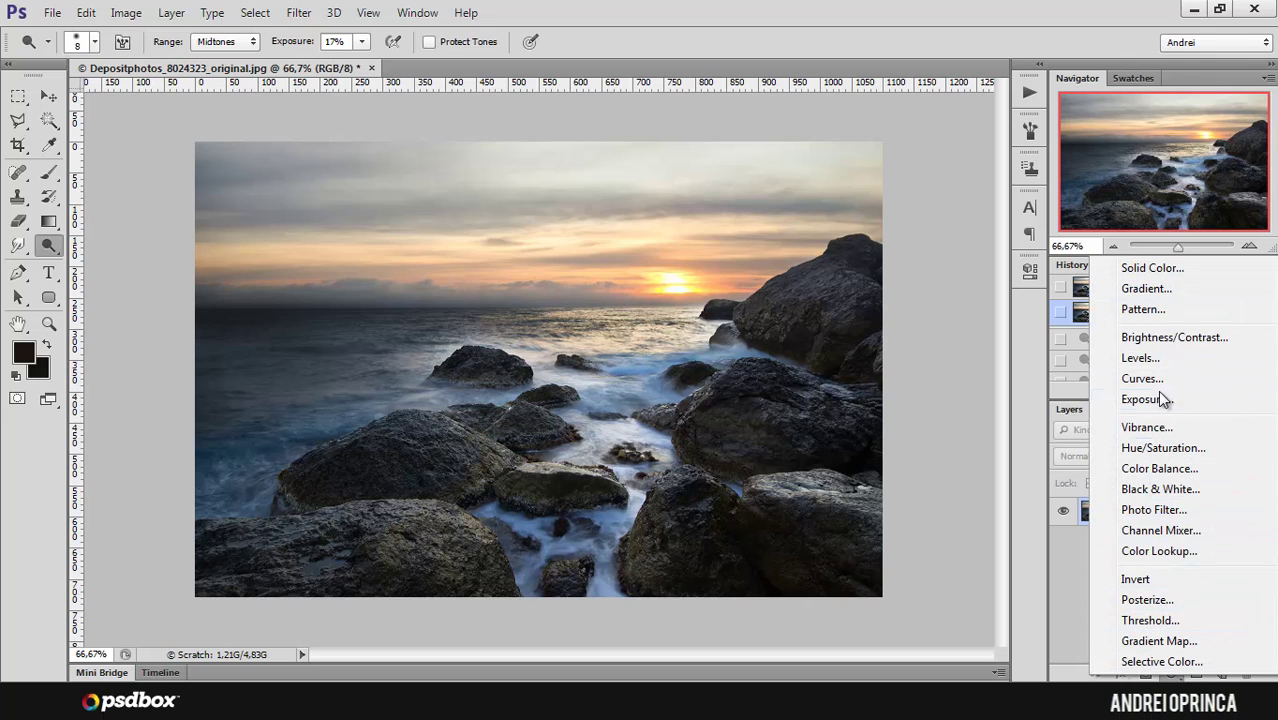
pyautogui.click(170, 16)
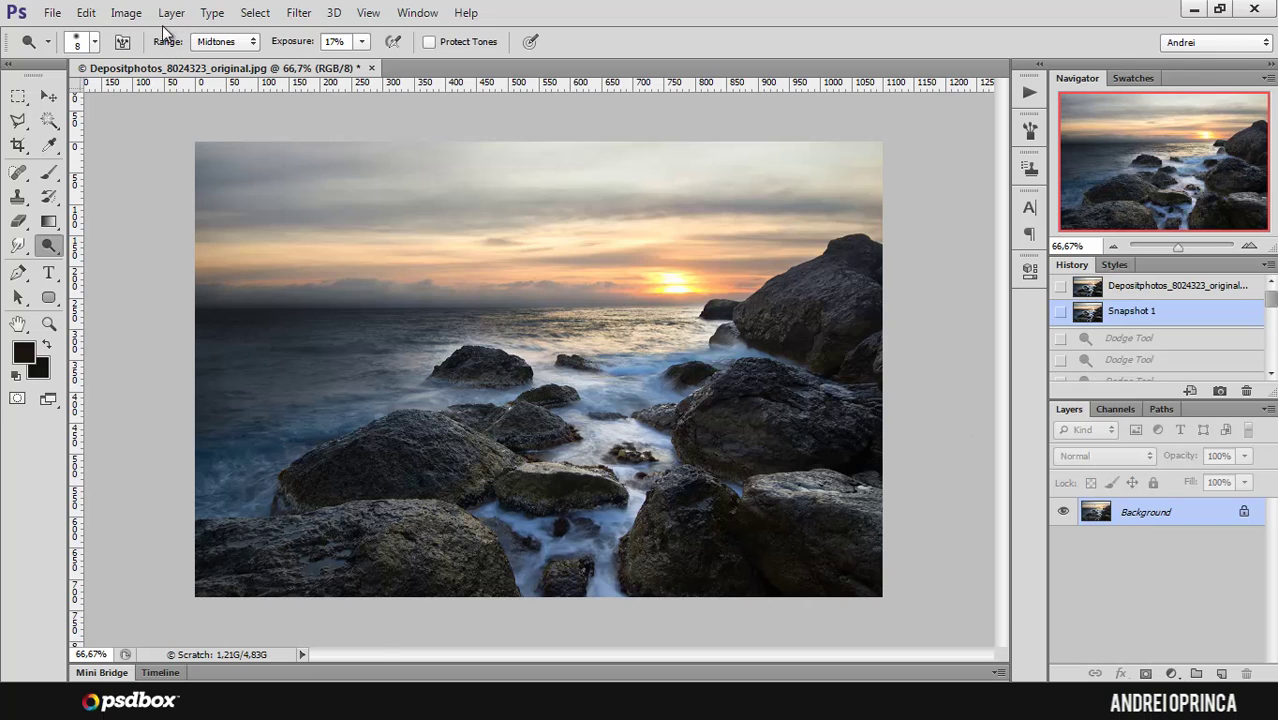
pyautogui.click(171, 14)
pyautogui.moveTo(271, 178)
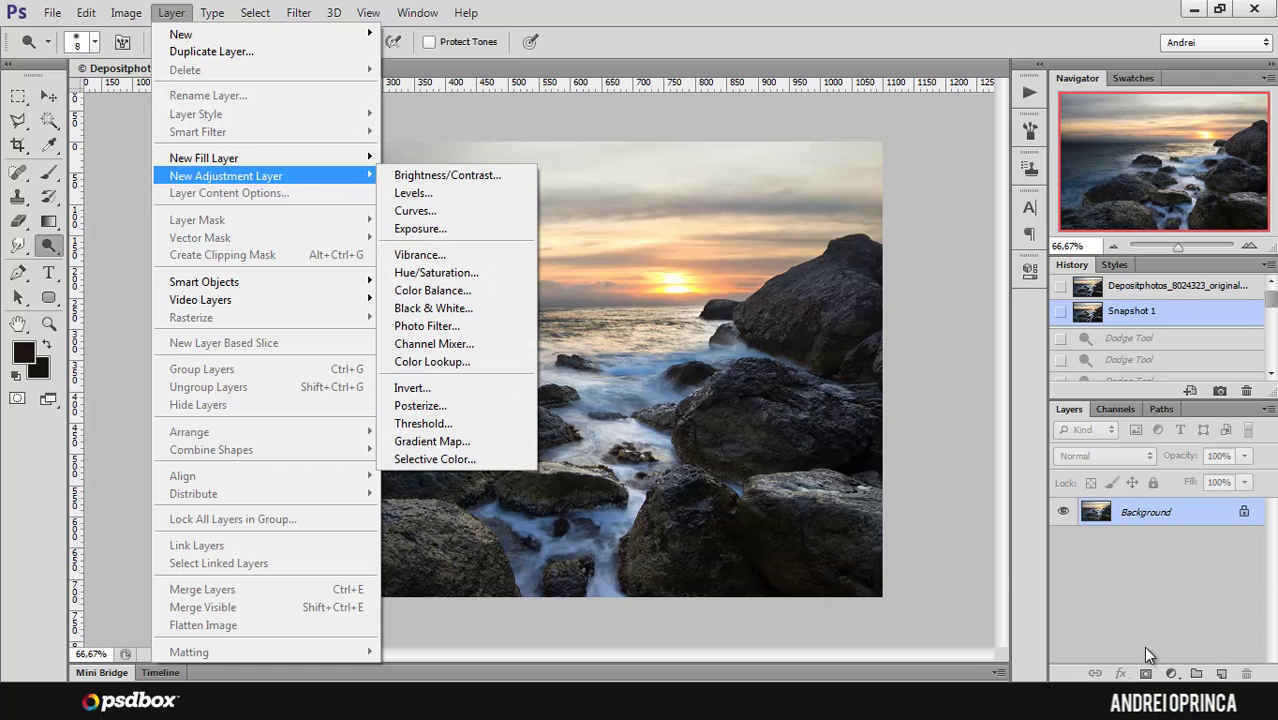
# Step: Add a Hue/Saturation adjustment layer above the Background with saturation +39 and collapse its properties
pyautogui.click(1172, 674)
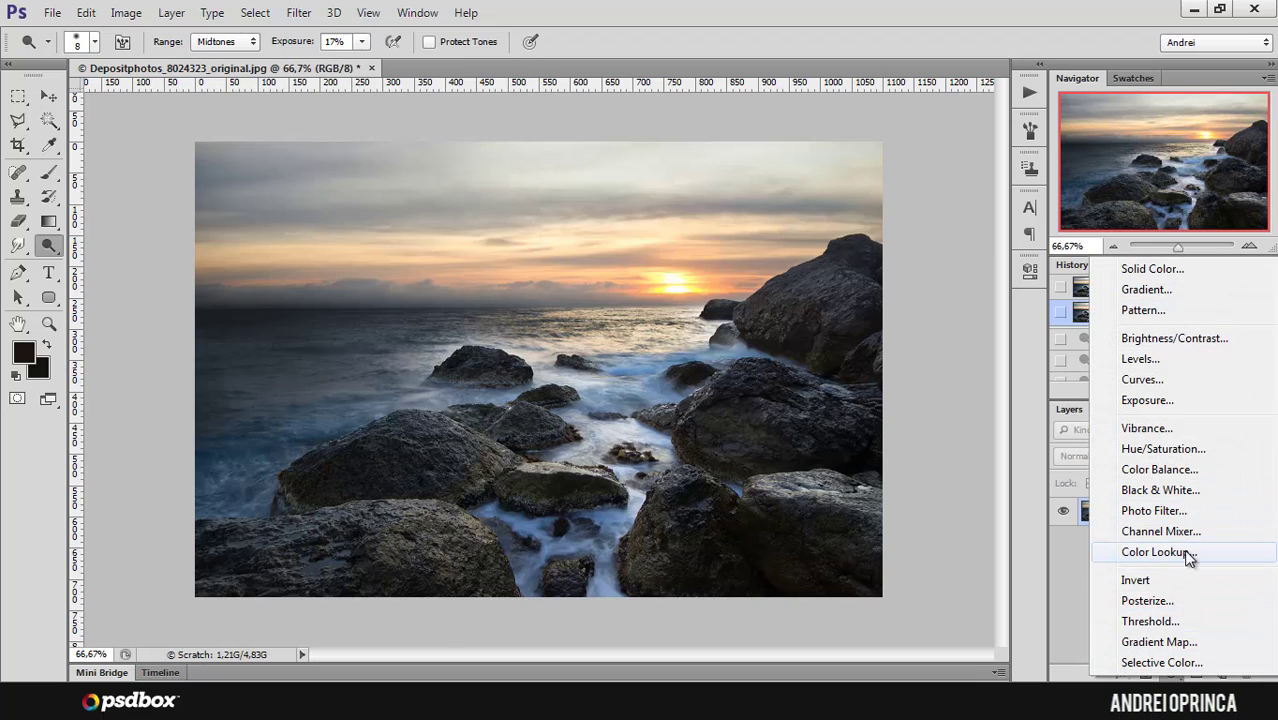
pyautogui.click(1190, 450)
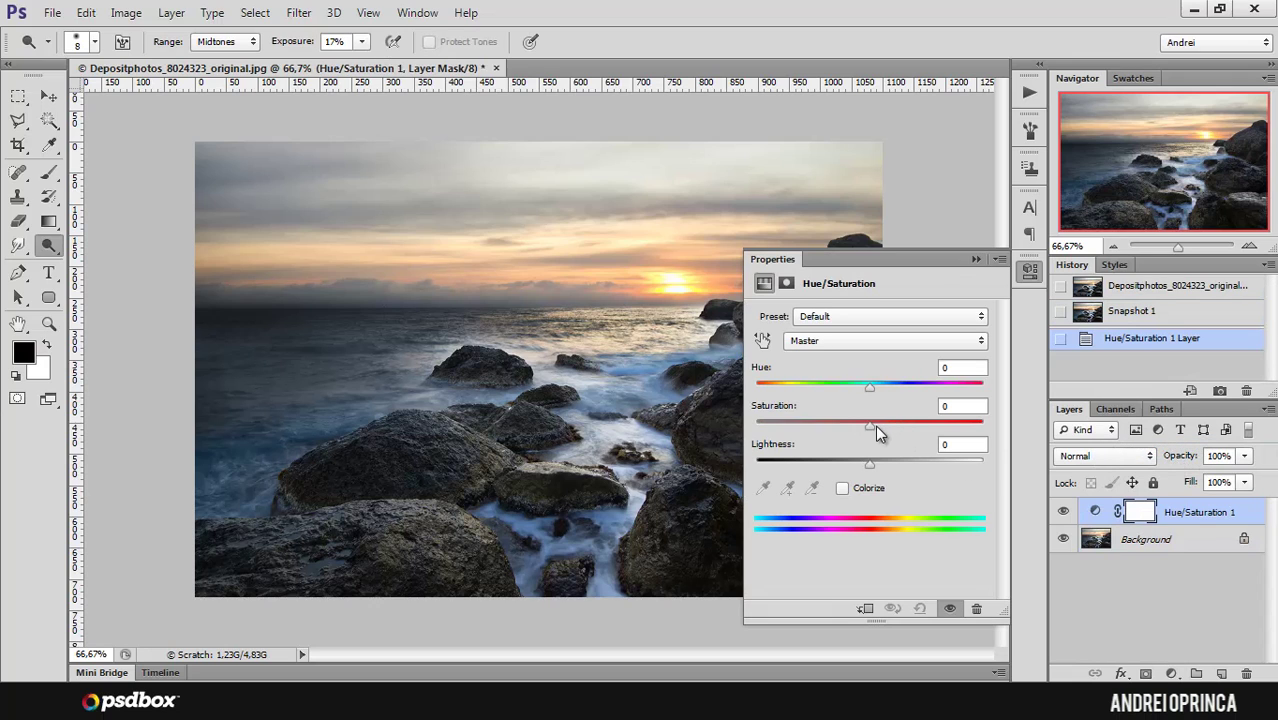
pyautogui.moveTo(873, 424); pyautogui.dragTo(913, 423)
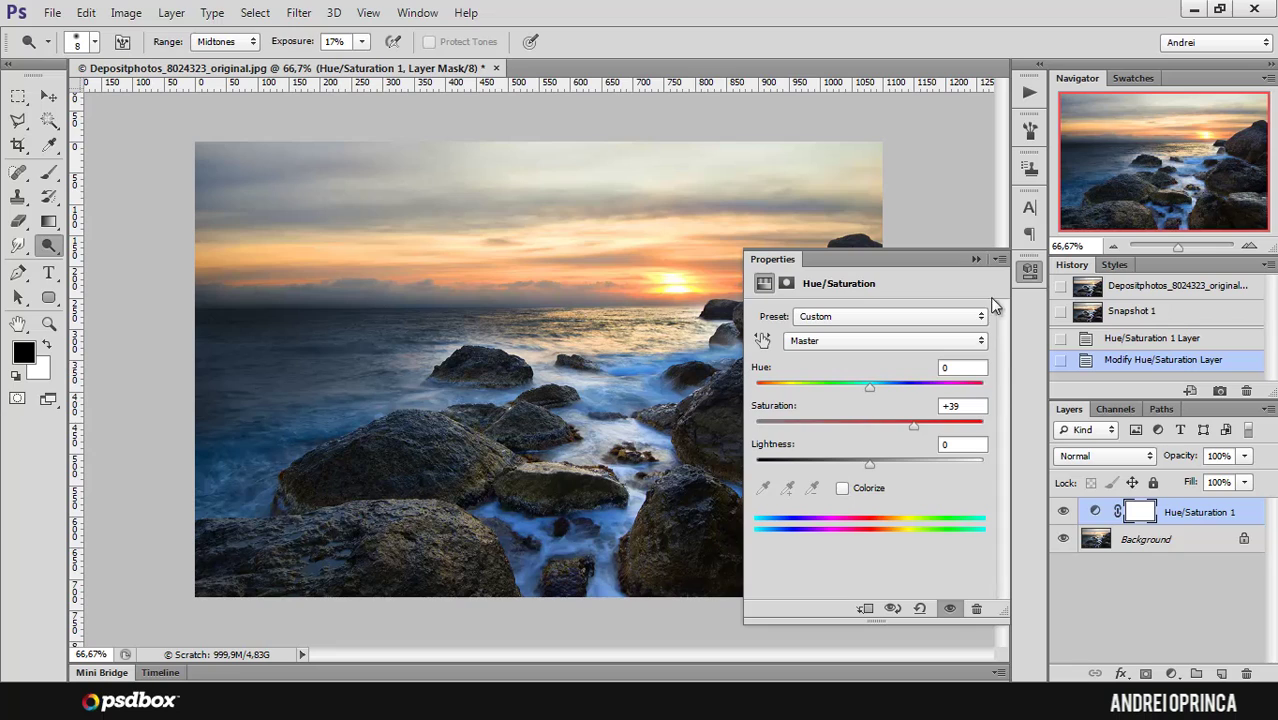
pyautogui.click(976, 259)
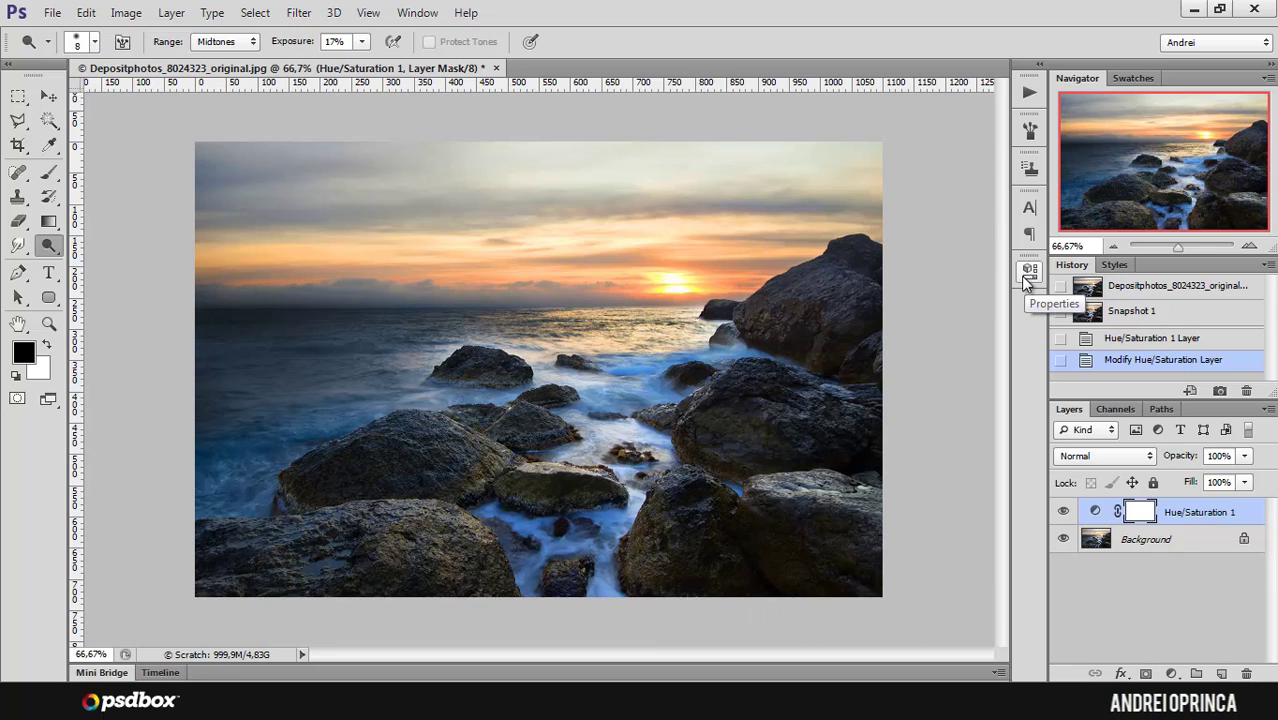
# Step: Reopen the Hue/Saturation adjustment layer's properties and set the saturation to +34
pyautogui.click(1026, 278)
pyautogui.click(1029, 271)
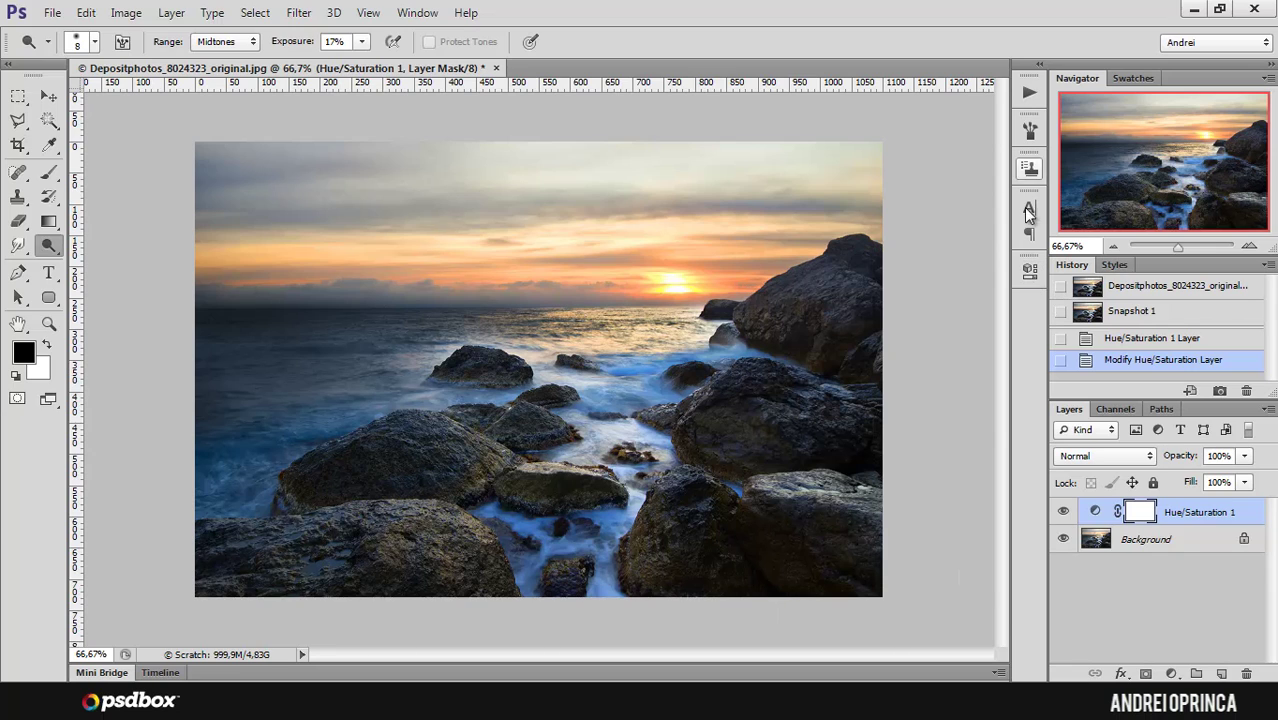
pyautogui.click(1029, 272)
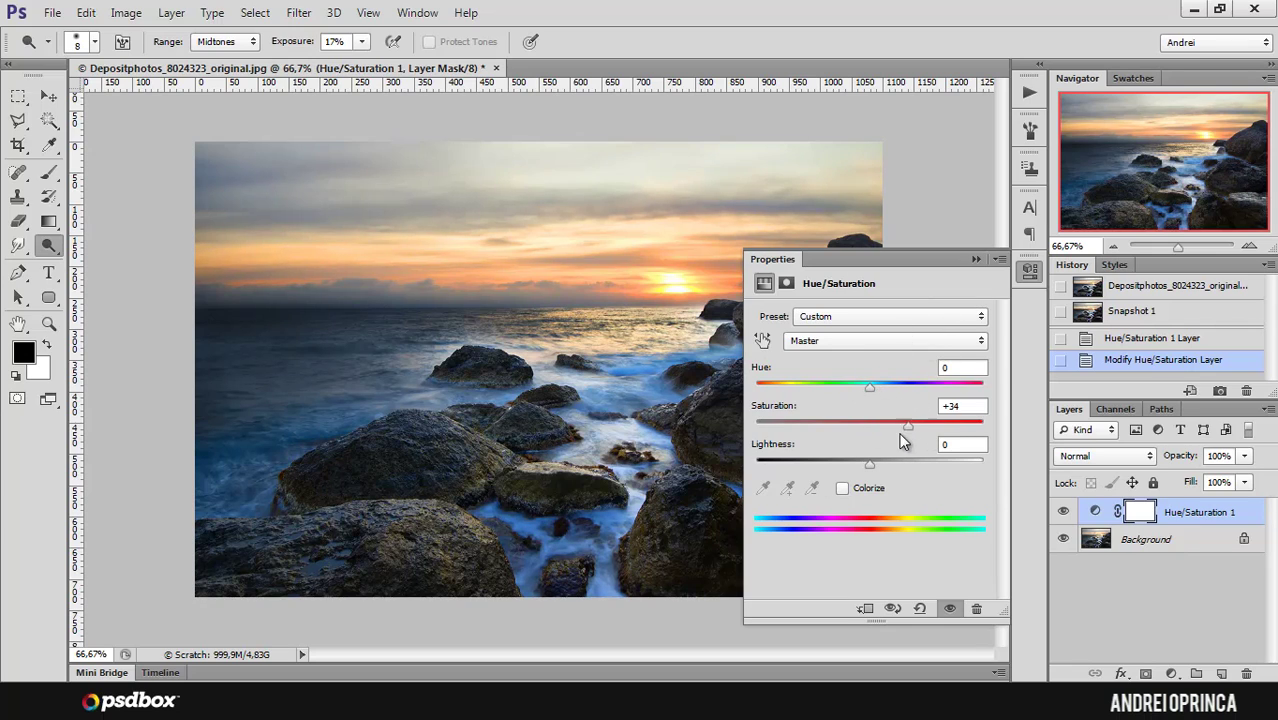
pyautogui.moveTo(866, 424); pyautogui.dragTo(910, 425)
pyautogui.click(975, 260)
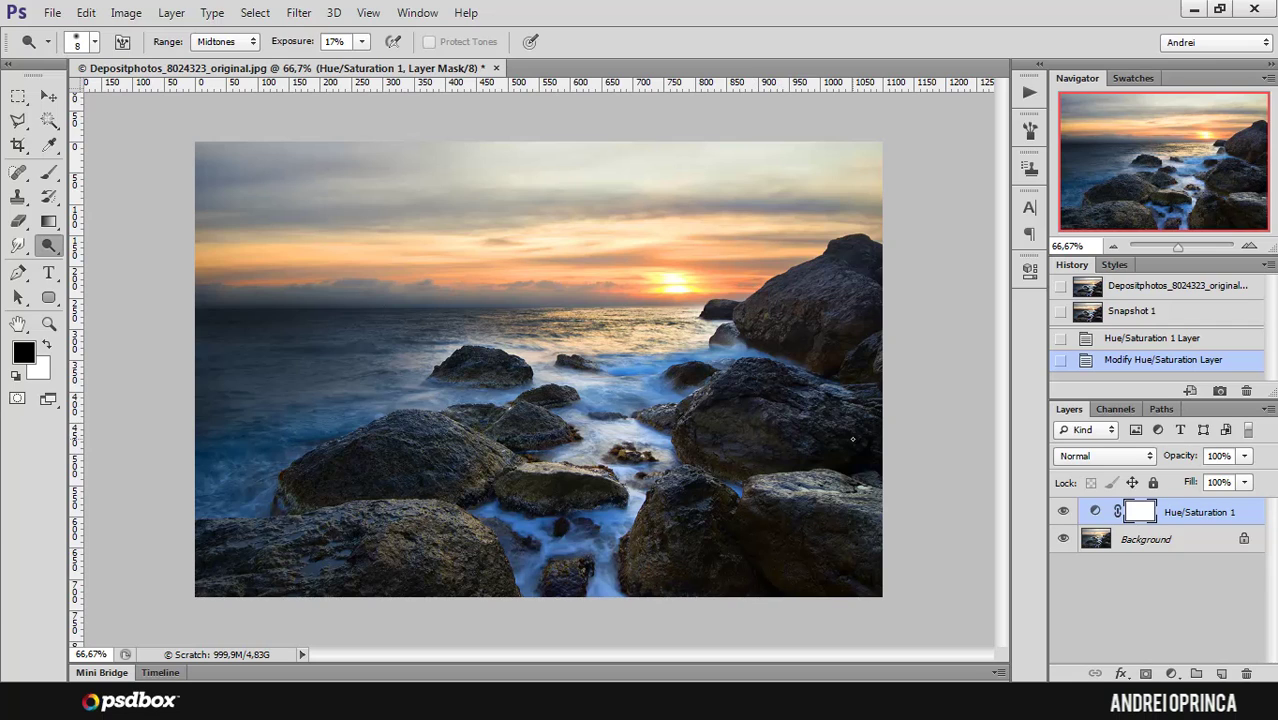
# Step: Set up the Brush tool with 0% hardness and a size of 176 px
pyautogui.click(50, 172)
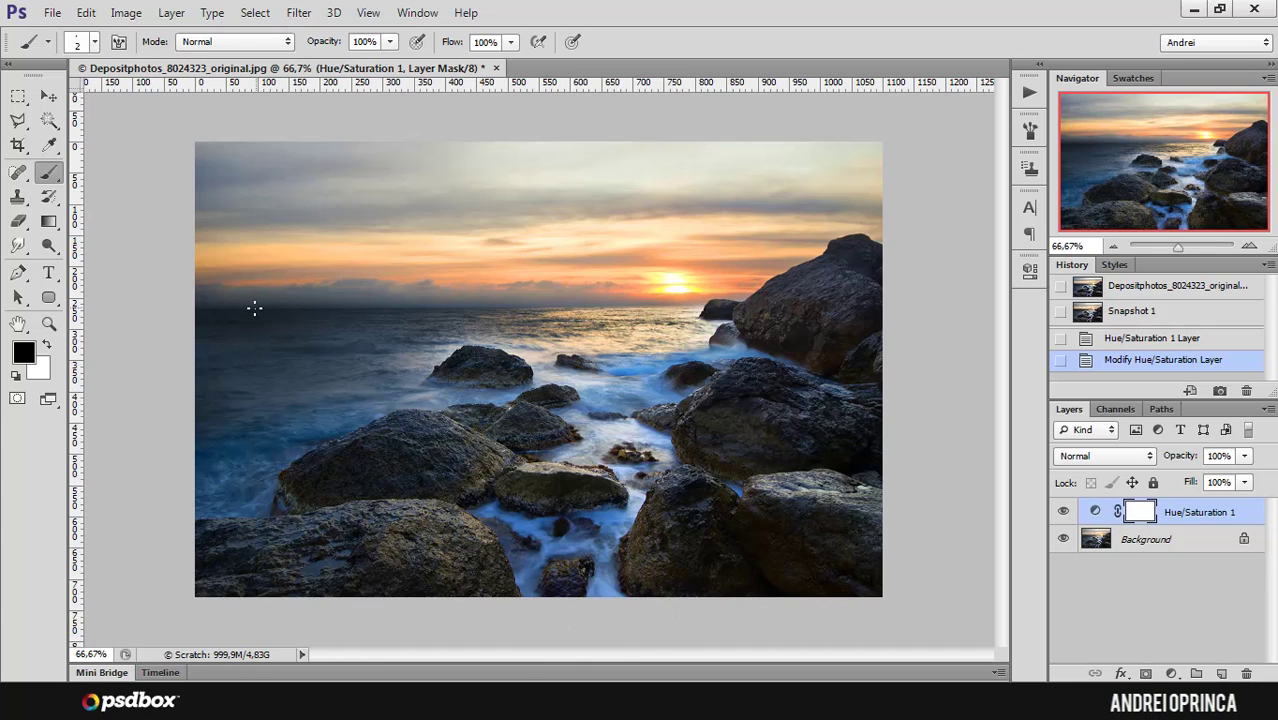
pyautogui.rightClick(347, 270)
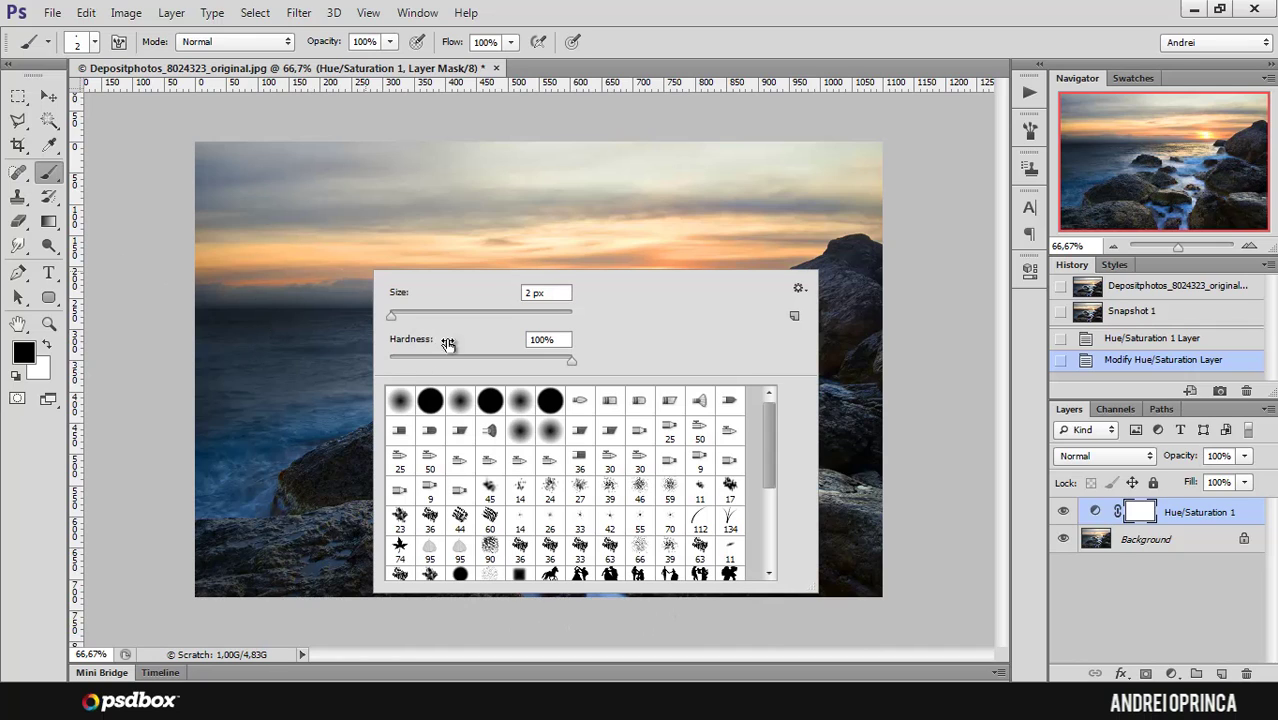
pyautogui.moveTo(395, 360); pyautogui.dragTo(351, 360)
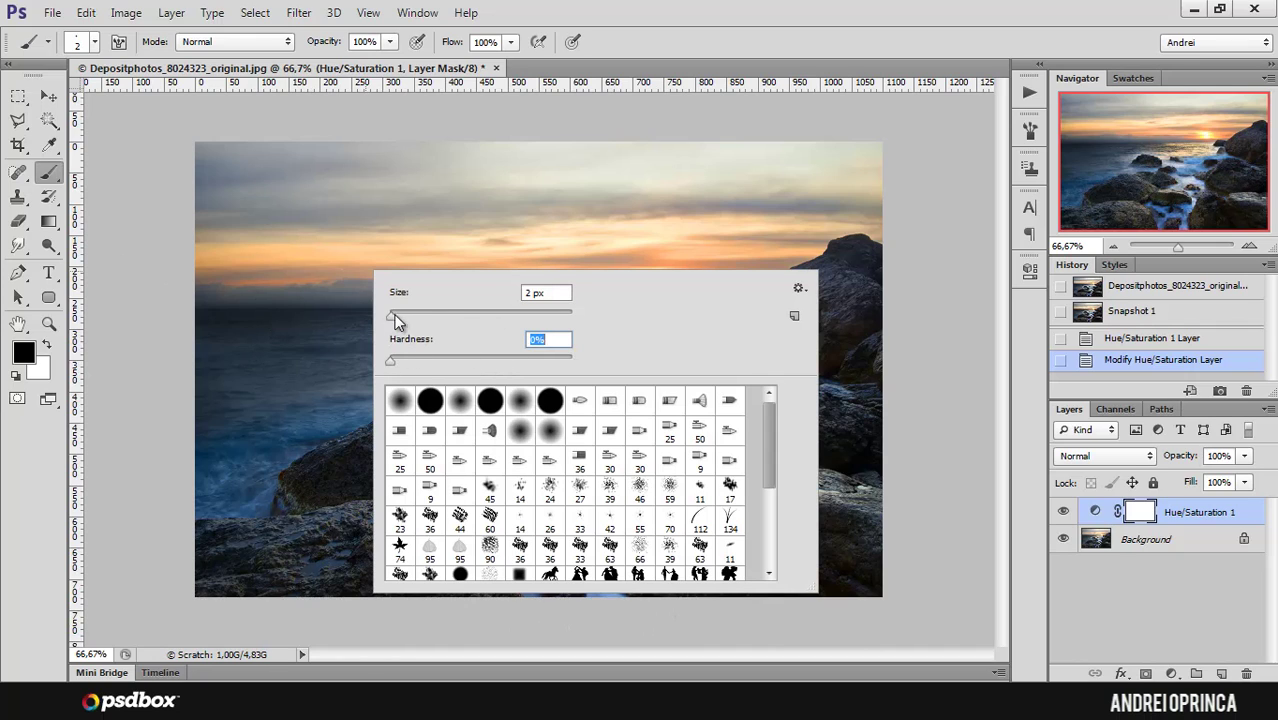
pyautogui.moveTo(393, 317); pyautogui.dragTo(530, 316)
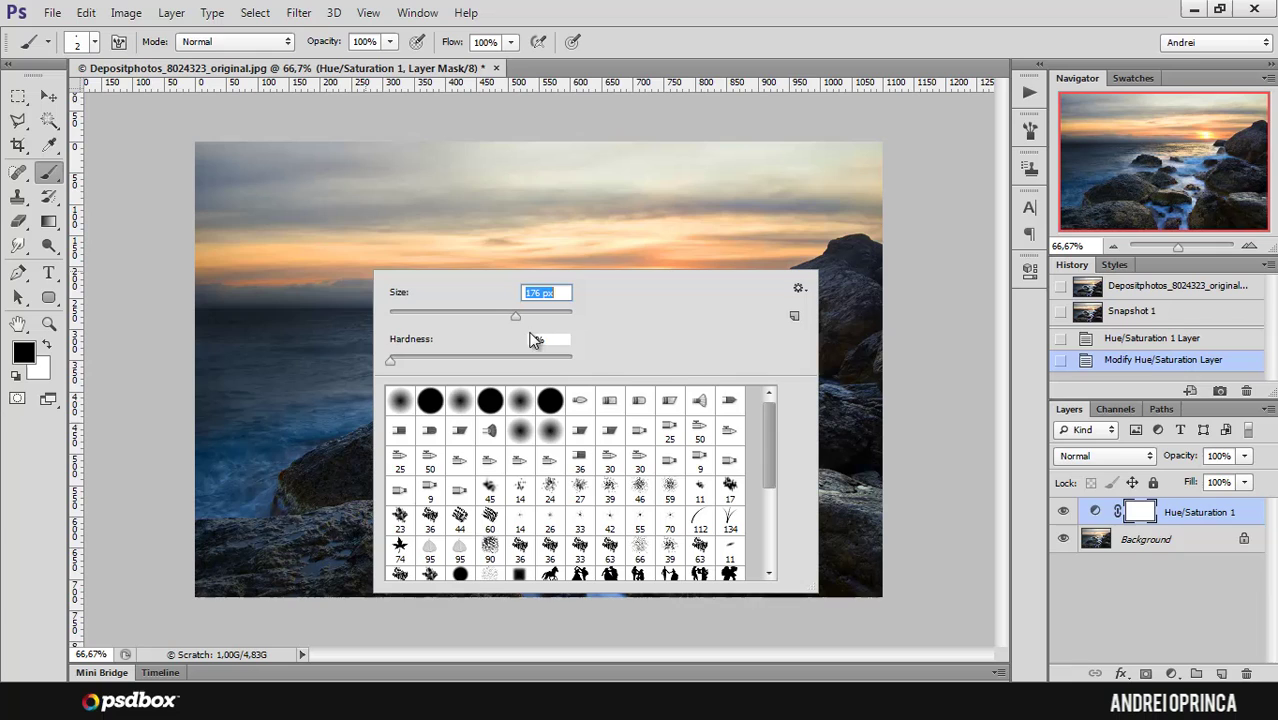
# Step: Reopen the Hue/Saturation adjustment layer's properties, set the saturation to +52, and collapse them
pyautogui.click(1140, 512)
pyautogui.doubleClick(1093, 513)
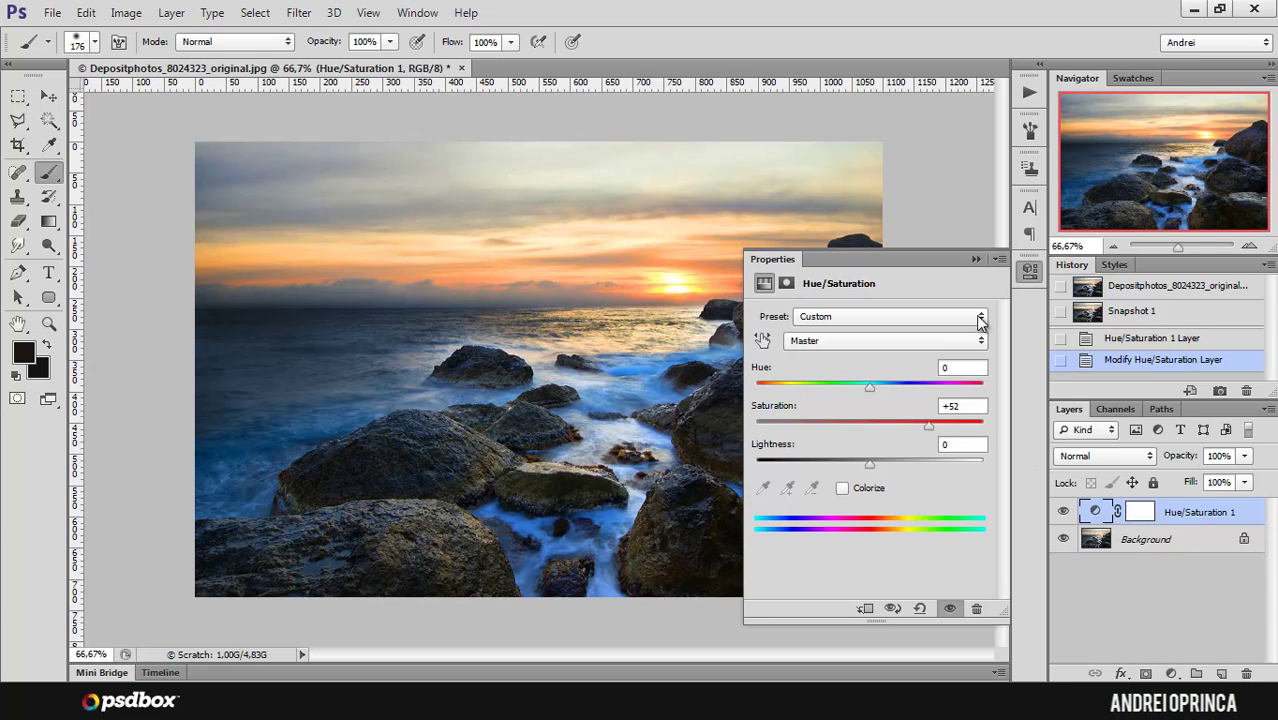
pyautogui.click(976, 259)
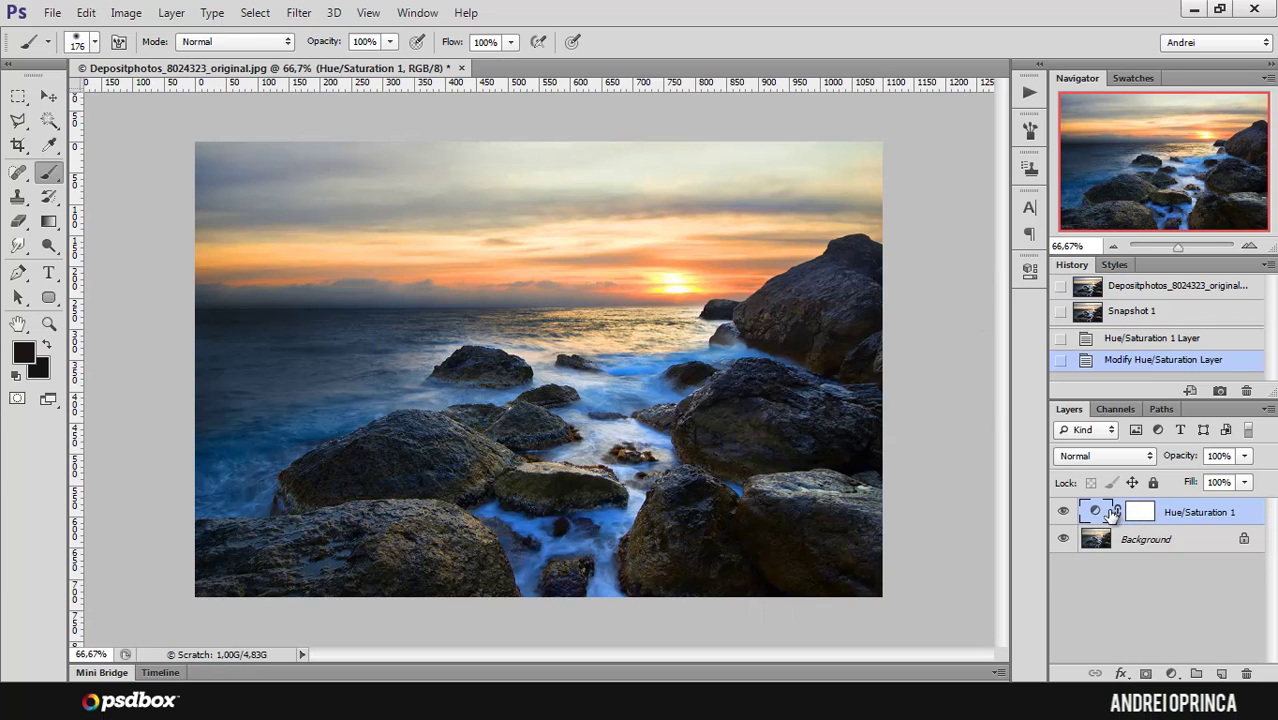
# Step: Paint black on the Hue/Saturation layer mask over the sky and the water between the rocks to hide the adjustment there
pyautogui.click(1130, 512)
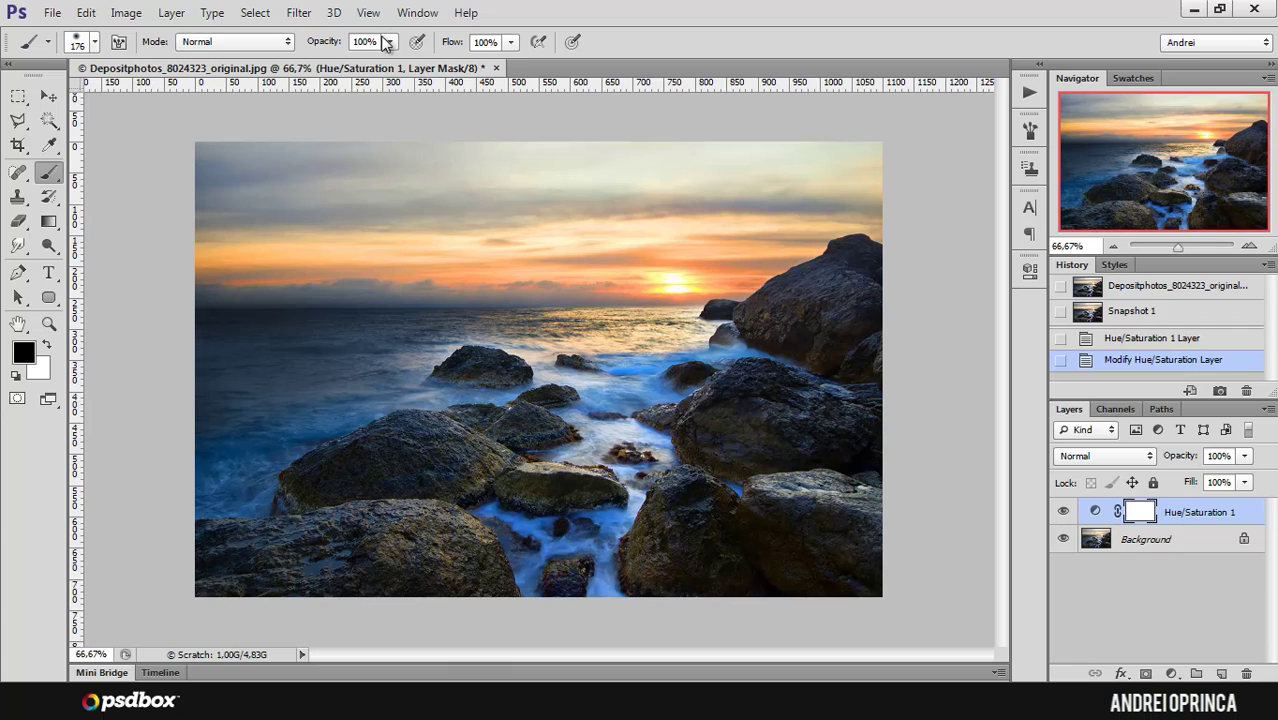
pyautogui.moveTo(722, 292)
pyautogui.mouseDown()
pyautogui.moveTo(529, 258)
pyautogui.moveTo(630, 275)
pyautogui.moveTo(257, 252)
pyautogui.moveTo(824, 281)
pyautogui.moveTo(827, 242)
pyautogui.mouseUp()
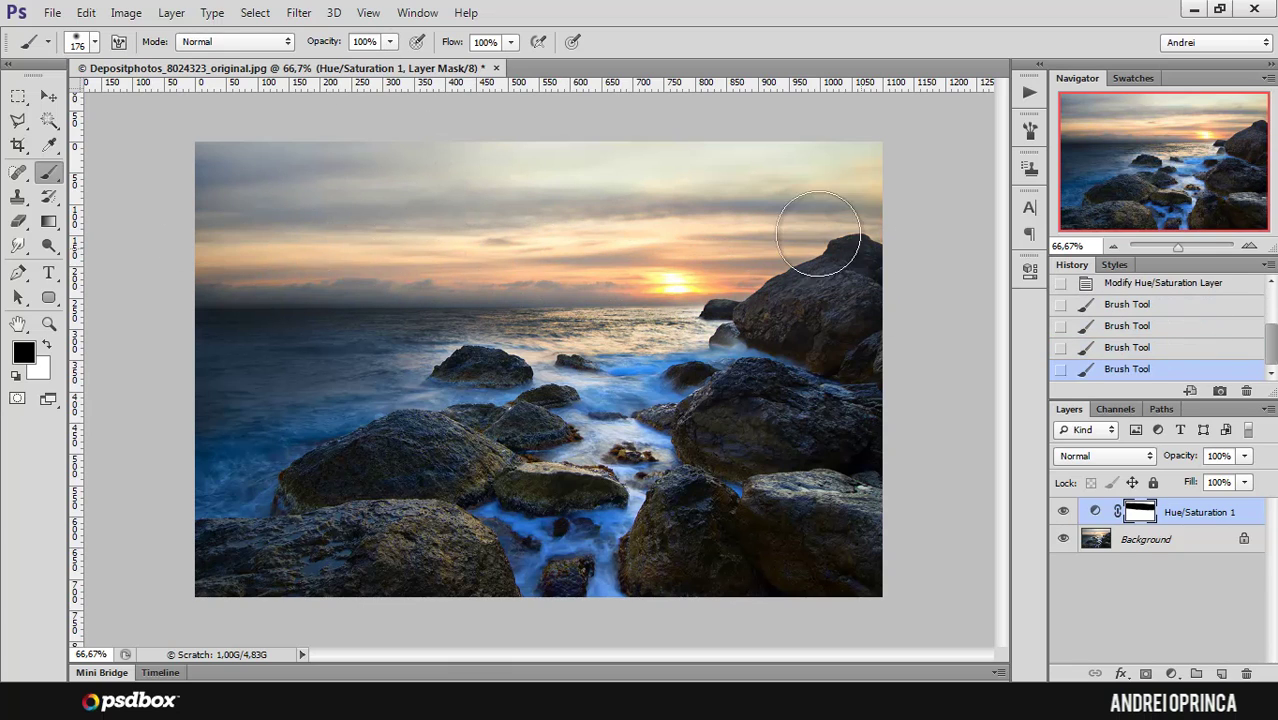
pyautogui.moveTo(495, 487)
pyautogui.mouseDown()
pyautogui.moveTo(559, 519)
pyautogui.moveTo(531, 531)
pyautogui.moveTo(561, 570)
pyautogui.moveTo(622, 393)
pyautogui.moveTo(660, 368)
pyautogui.moveTo(671, 389)
pyautogui.moveTo(652, 418)
pyautogui.moveTo(639, 556)
pyautogui.mouseUp()
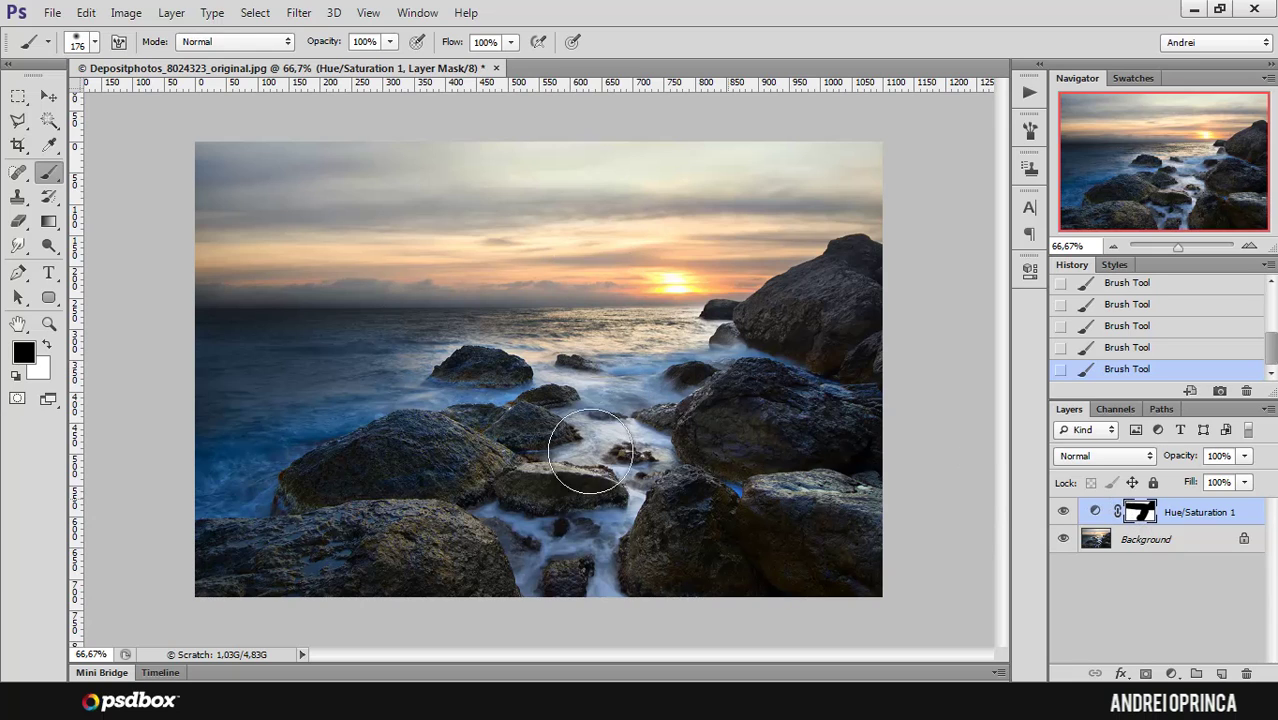
# Step: Paint white on the mask over the hidden areas to bring the adjustment back, and fill the whole mask with white
pyautogui.press('c')
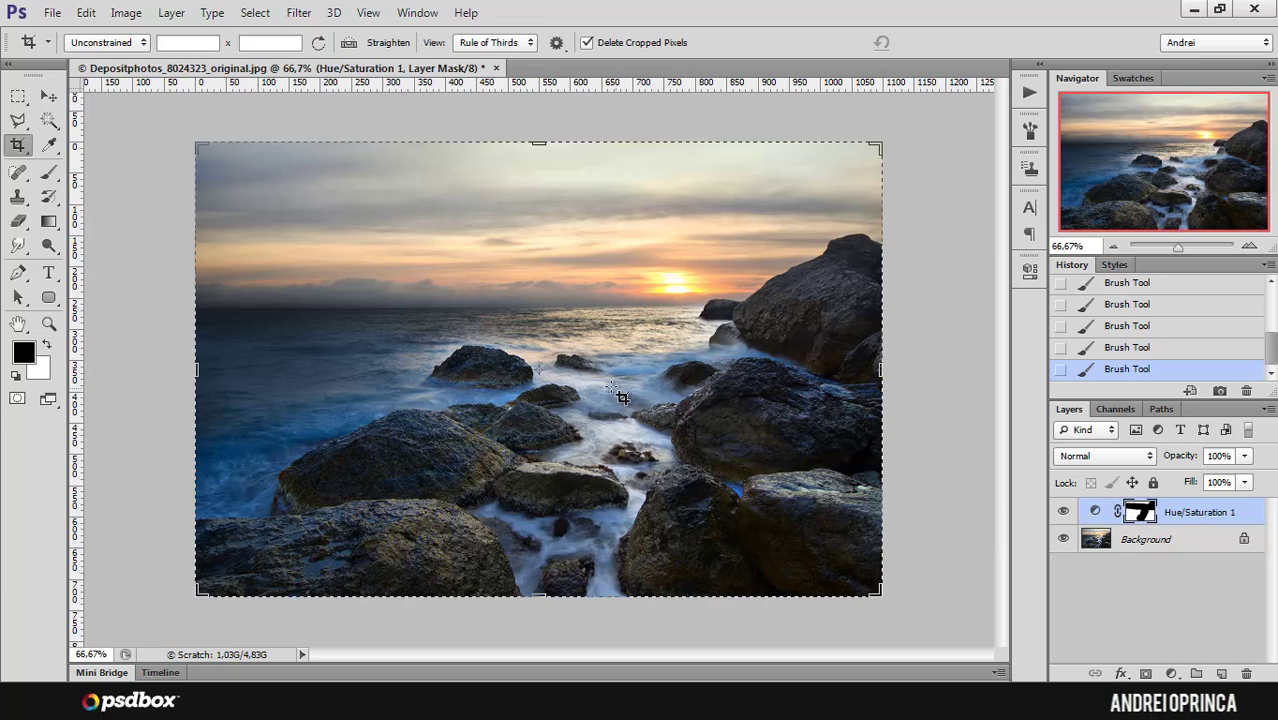
pyautogui.click(49, 174)
pyautogui.click(46, 345)
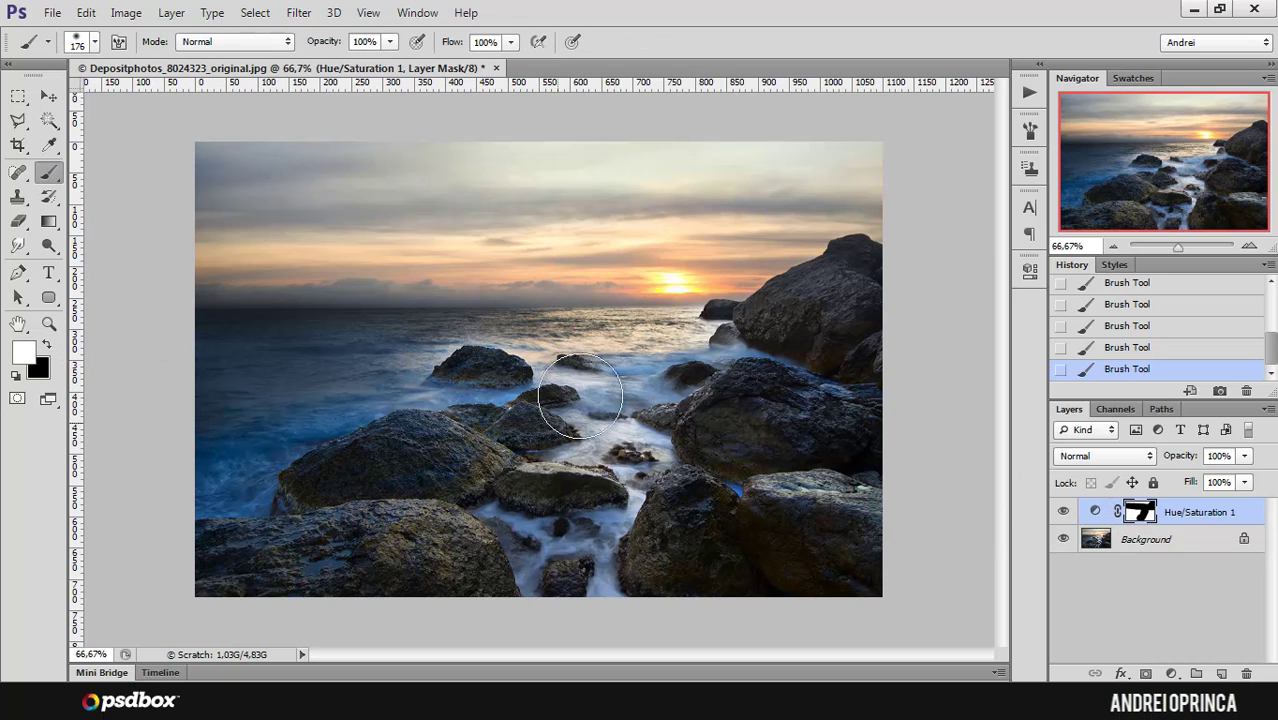
pyautogui.moveTo(585, 400)
pyautogui.mouseDown()
pyautogui.moveTo(625, 425)
pyautogui.moveTo(625, 474)
pyautogui.moveTo(571, 528)
pyautogui.mouseUp()
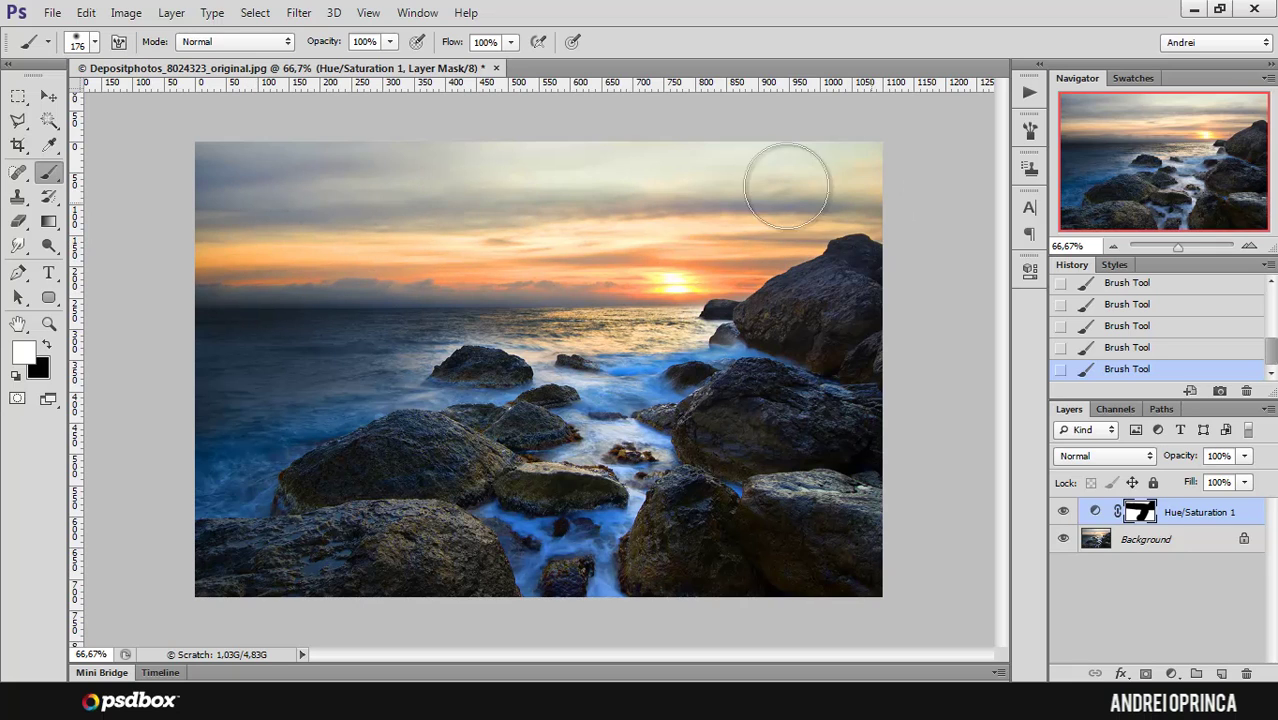
pyautogui.moveTo(861, 385)
pyautogui.mouseDown()
pyautogui.moveTo(838, 423)
pyautogui.moveTo(859, 412)
pyautogui.moveTo(828, 372)
pyautogui.moveTo(857, 359)
pyautogui.moveTo(840, 352)
pyautogui.moveTo(760, 402)
pyautogui.moveTo(757, 421)
pyautogui.moveTo(743, 367)
pyautogui.moveTo(732, 404)
pyautogui.moveTo(770, 399)
pyautogui.mouseUp()
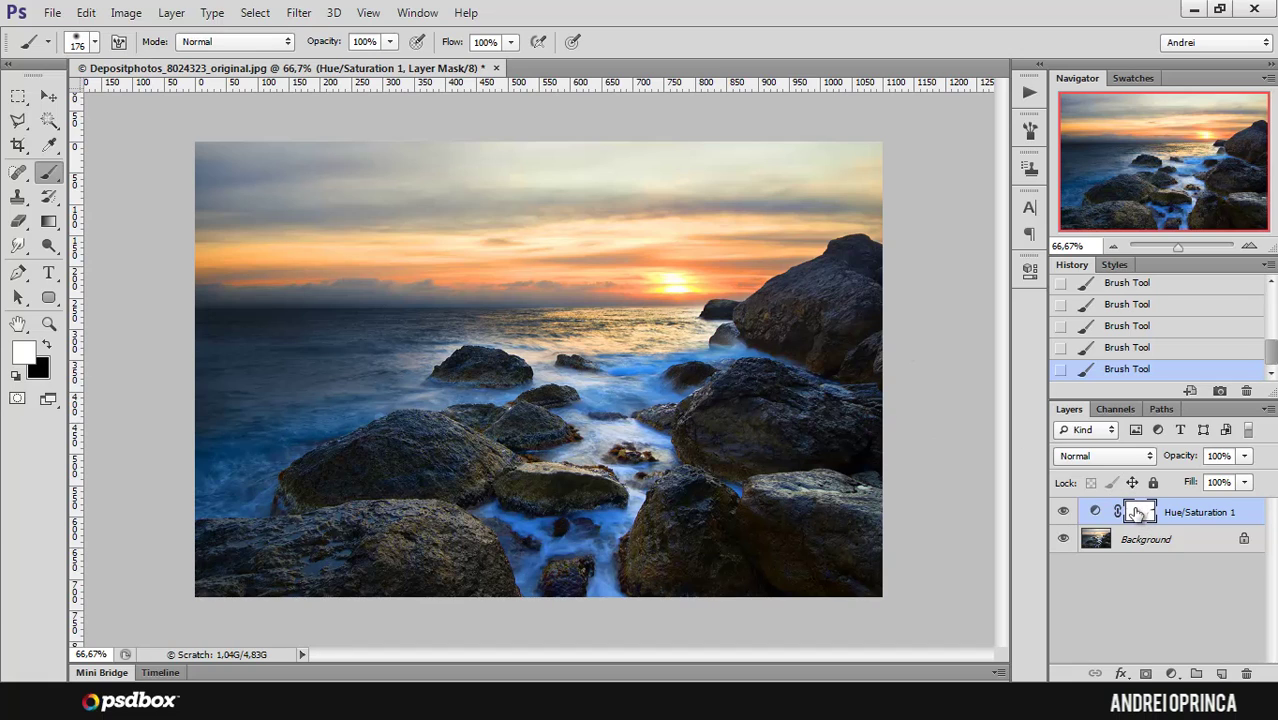
pyautogui.hotkey('alt', 'BackSpace')
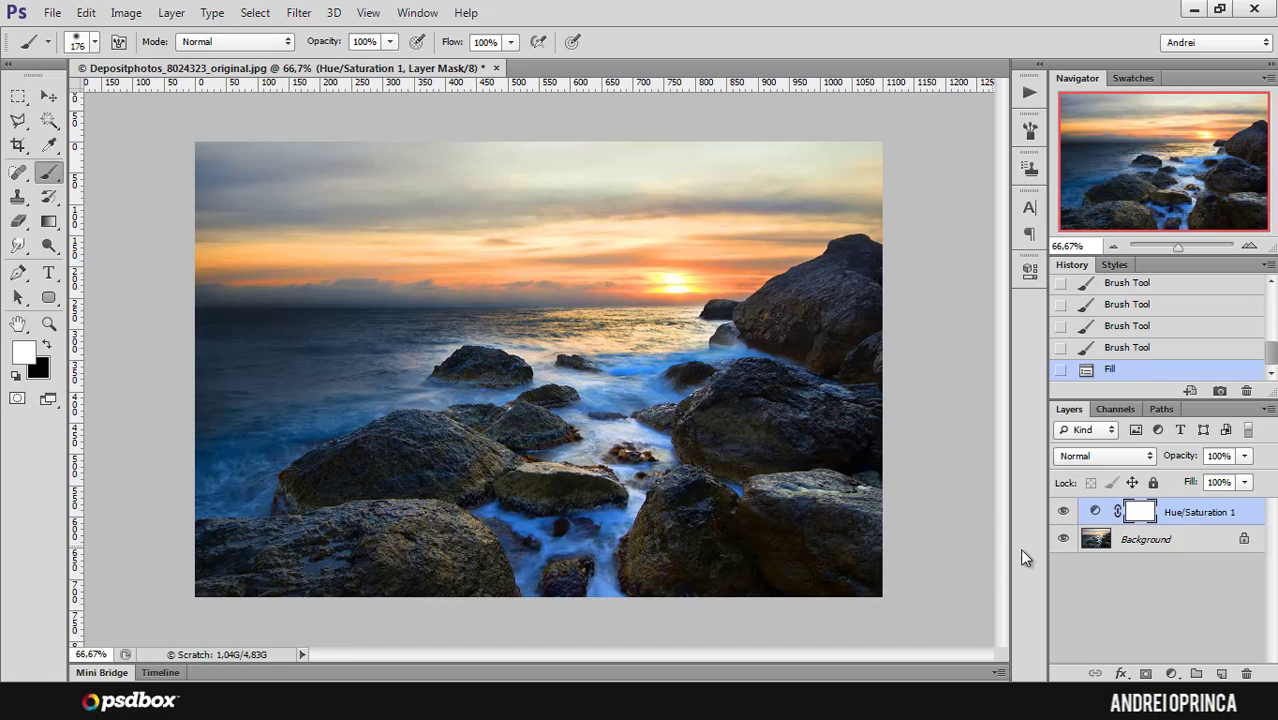
# Step: Set the Hue/Saturation adjustment layer's saturation to +40 and collapse its properties
pyautogui.doubleClick(1094, 512)
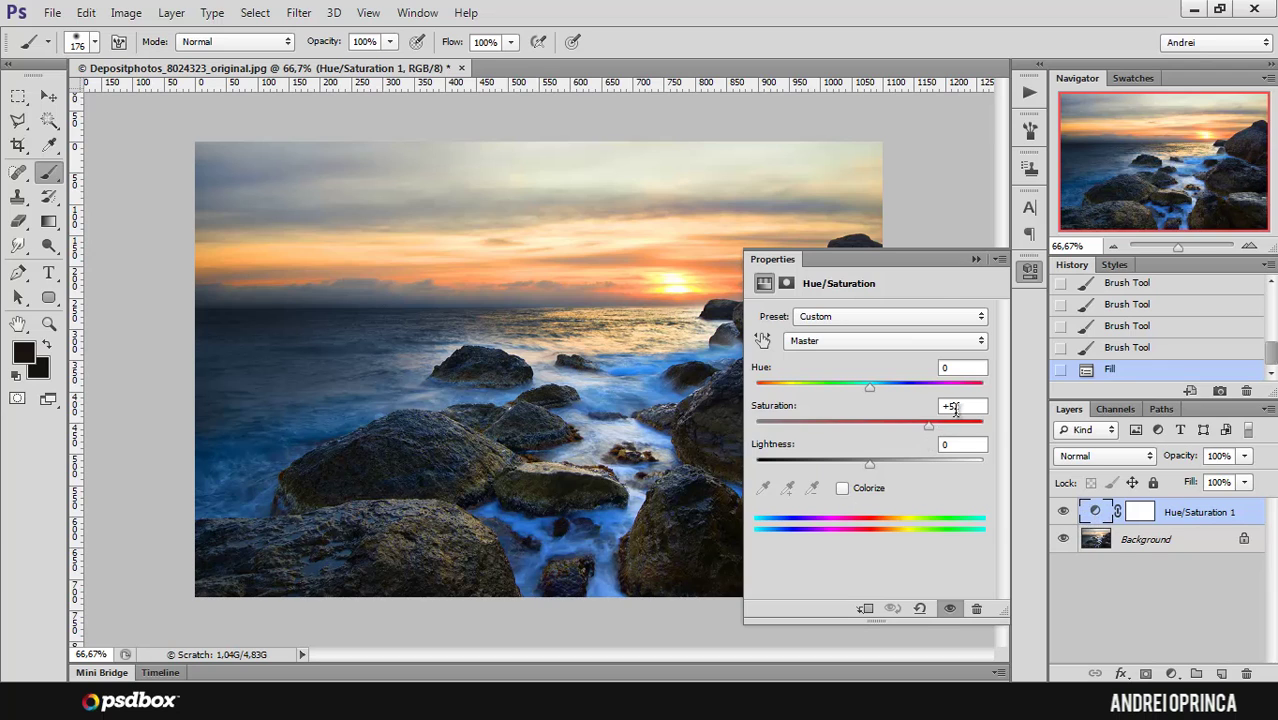
pyautogui.moveTo(928, 425); pyautogui.dragTo(897, 422)
pyautogui.moveTo(887, 422); pyautogui.dragTo(914, 422)
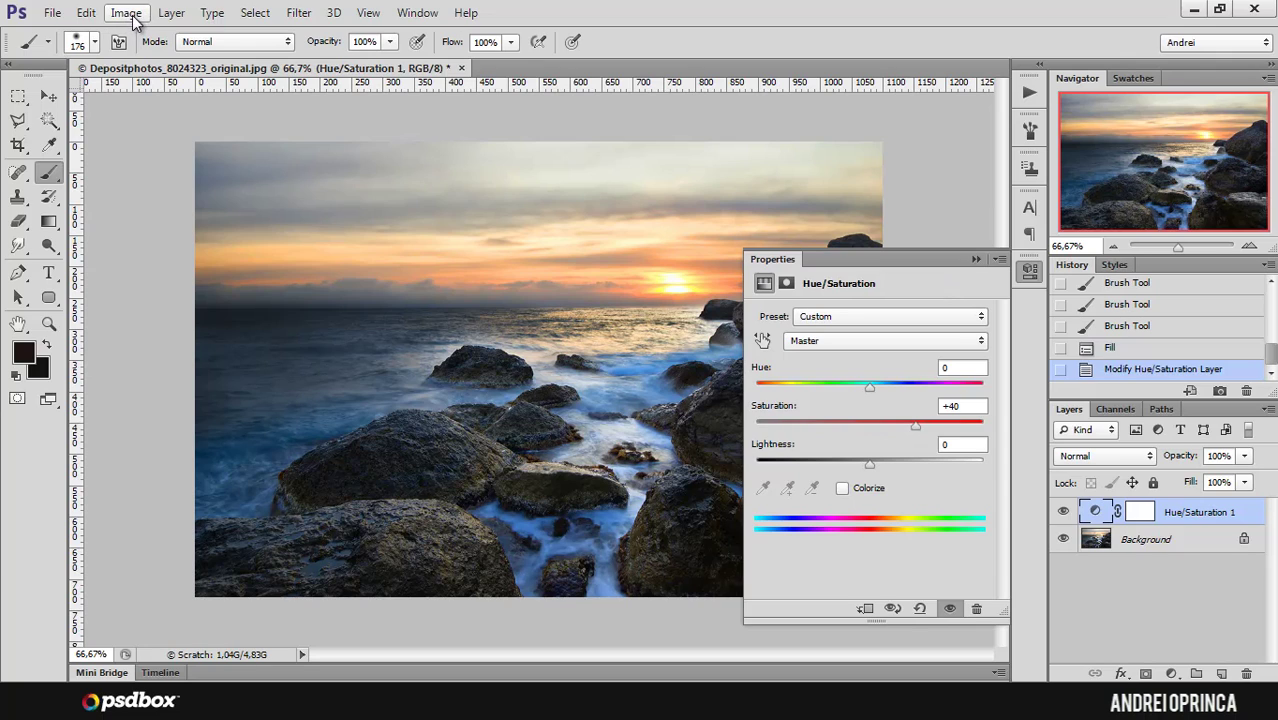
pyautogui.click(975, 260)
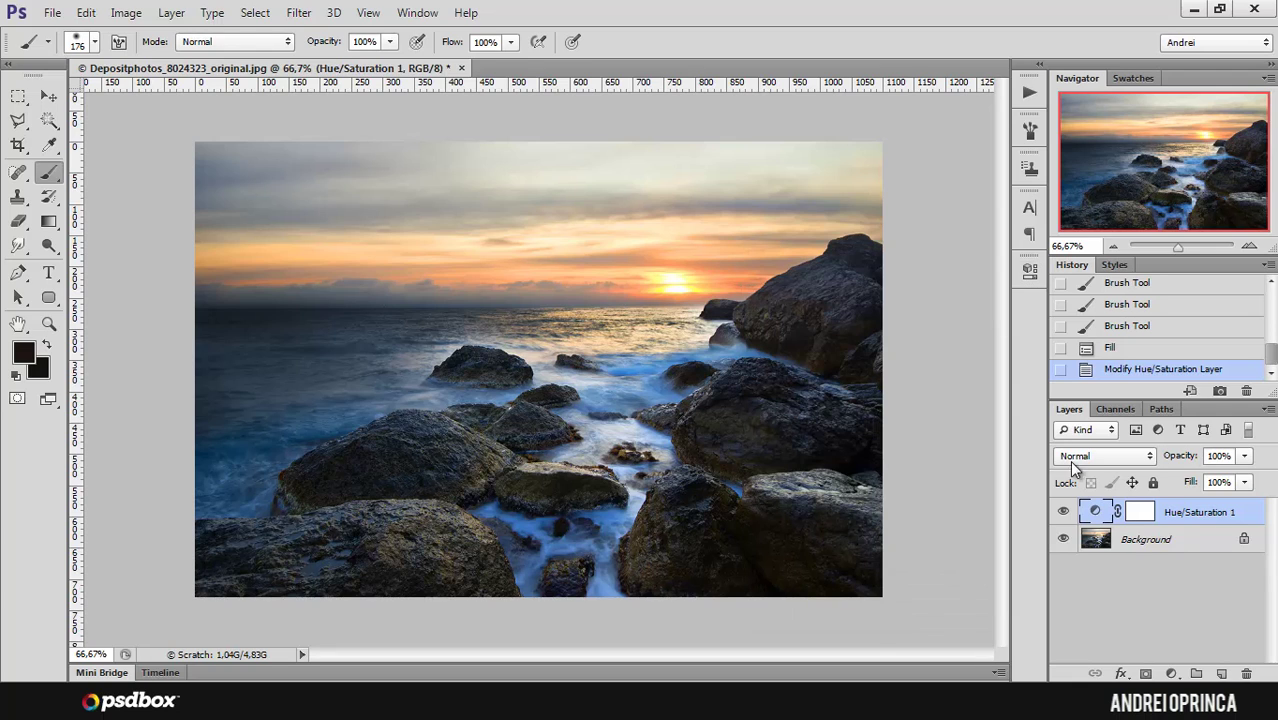
# Step: Toggle the Hue/Saturation layer's visibility to compare it with the original Background, leaving the layer visible and selected
pyautogui.click(1063, 513)
pyautogui.click(1064, 513)
pyautogui.click(1152, 542)
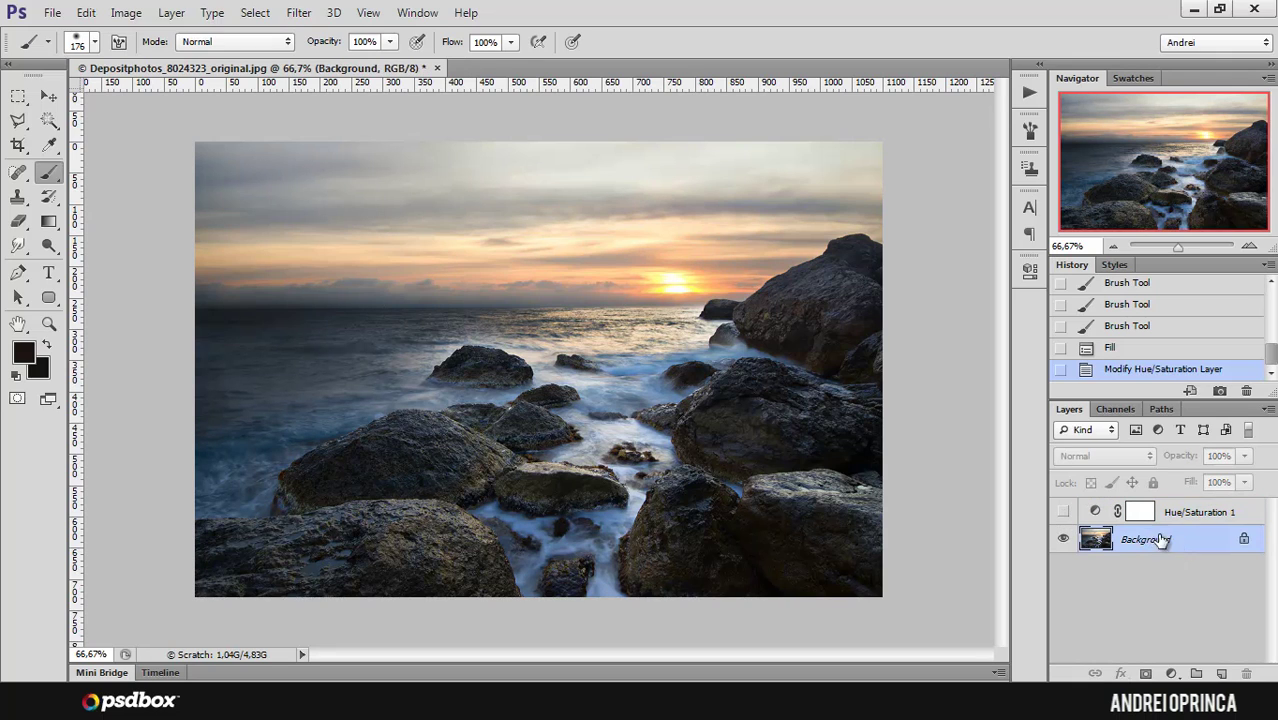
pyautogui.click(1064, 513)
pyautogui.click(1196, 513)
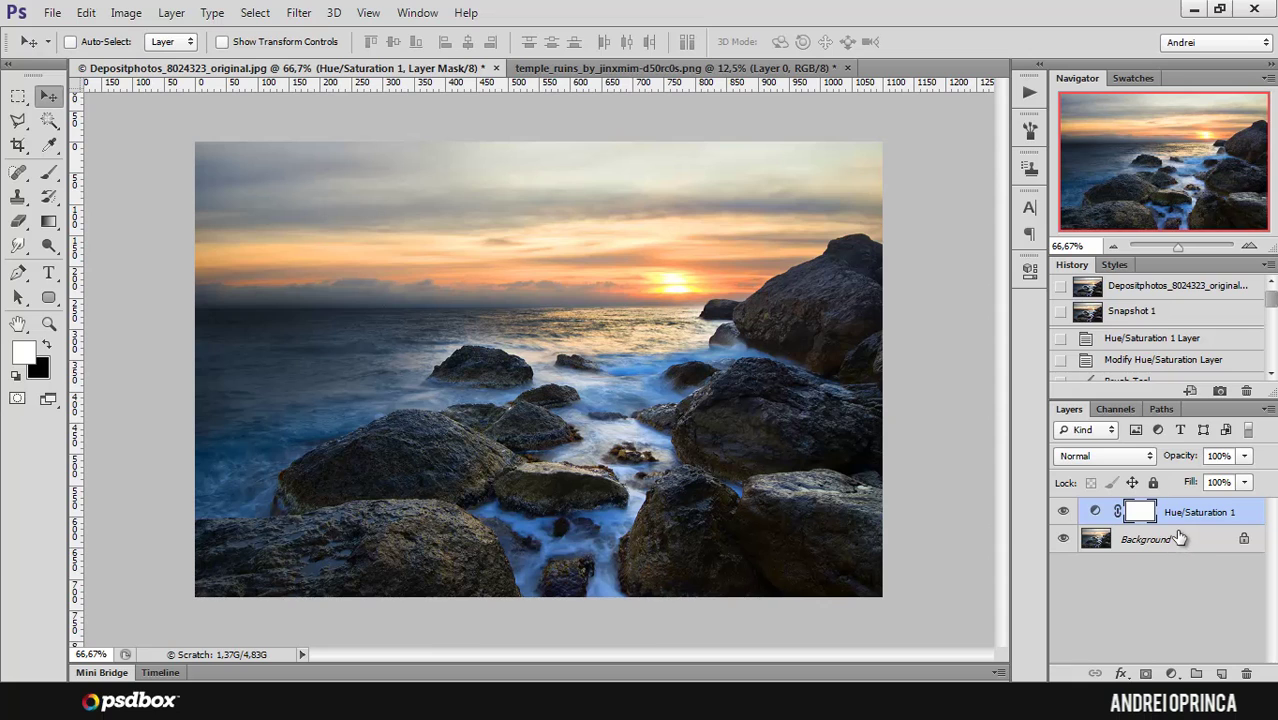
# Step: Copy the selected round temple from the temple ruins image and paste it onto a new layer directly above the seascape's Background
pyautogui.click(662, 68)
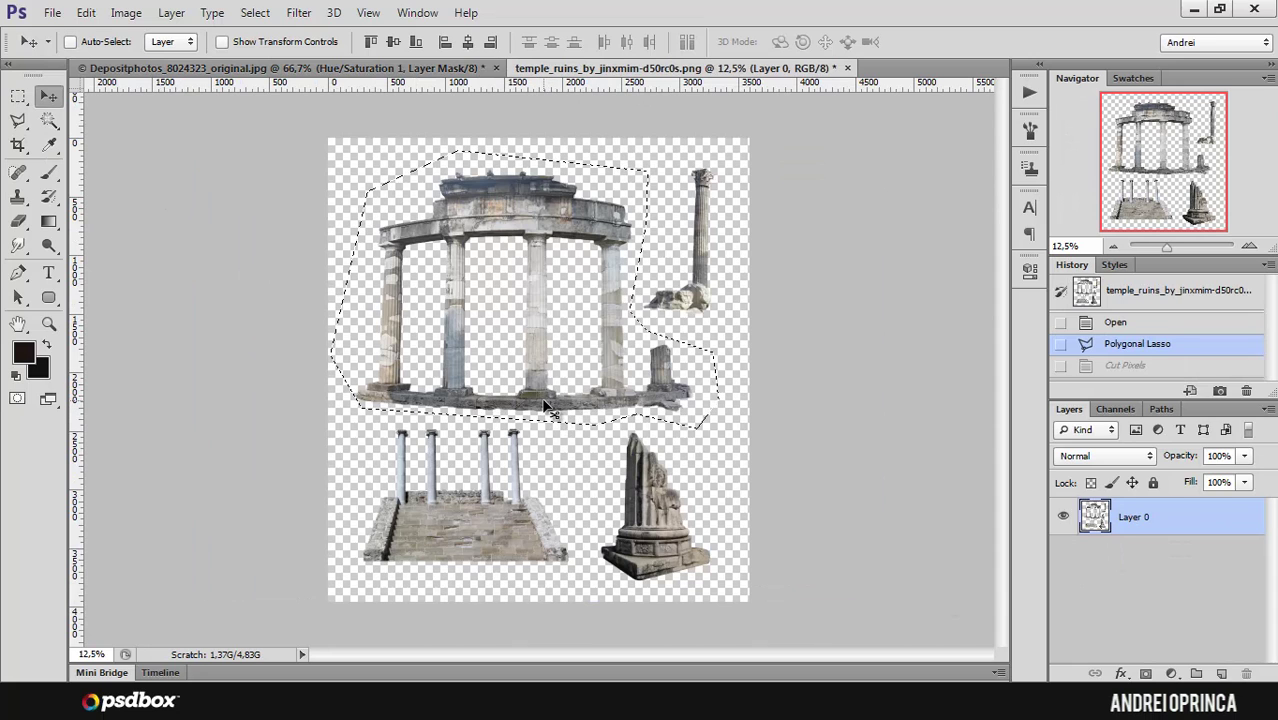
pyautogui.click(262, 68)
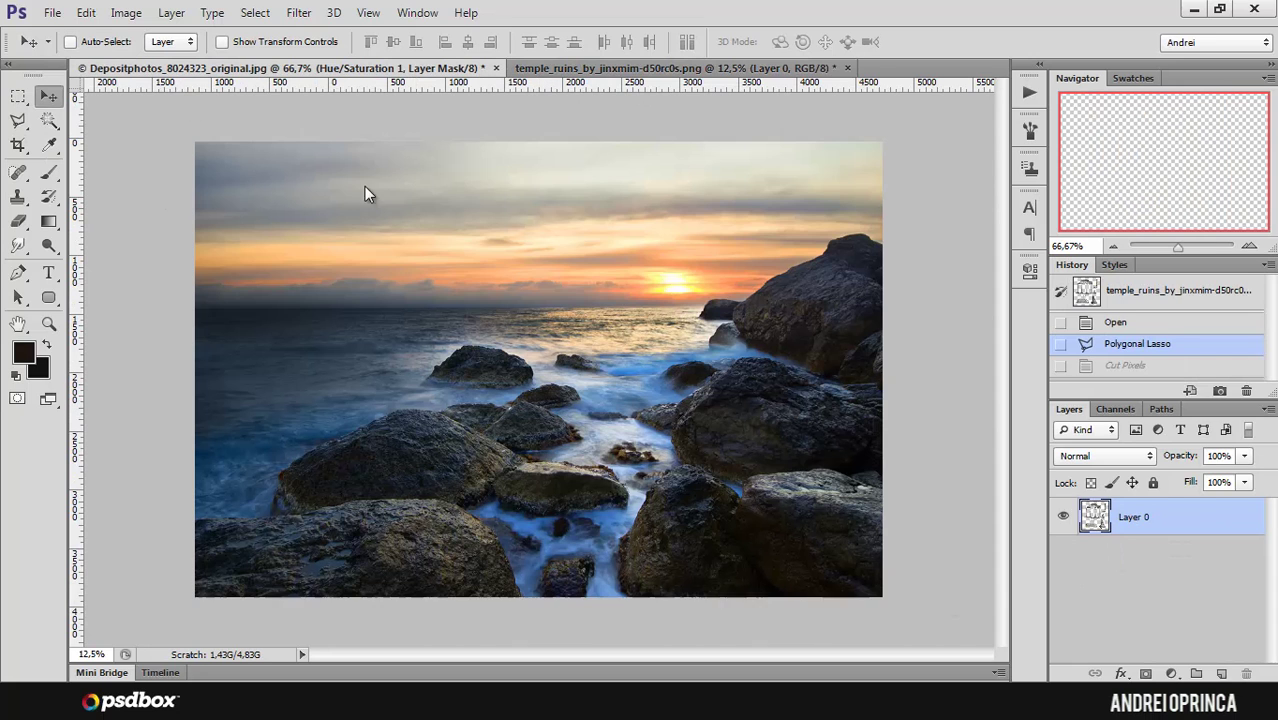
pyautogui.click(1176, 543)
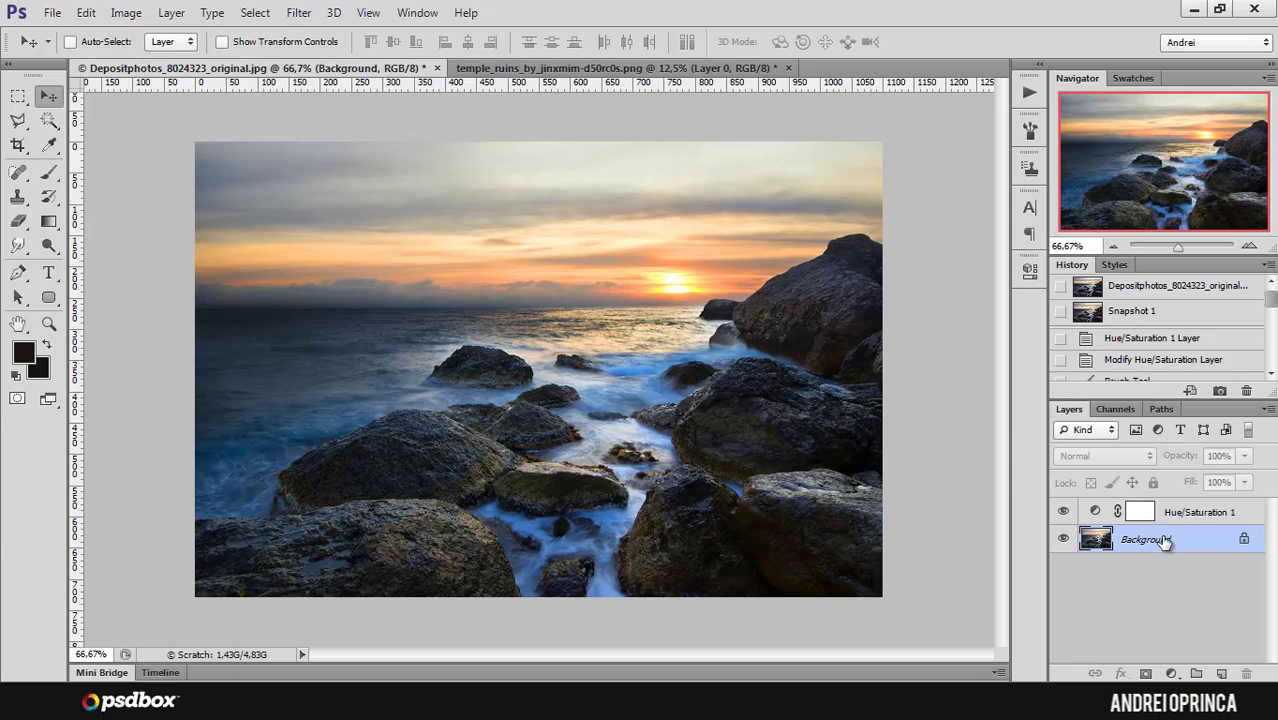
pyautogui.click(1221, 673)
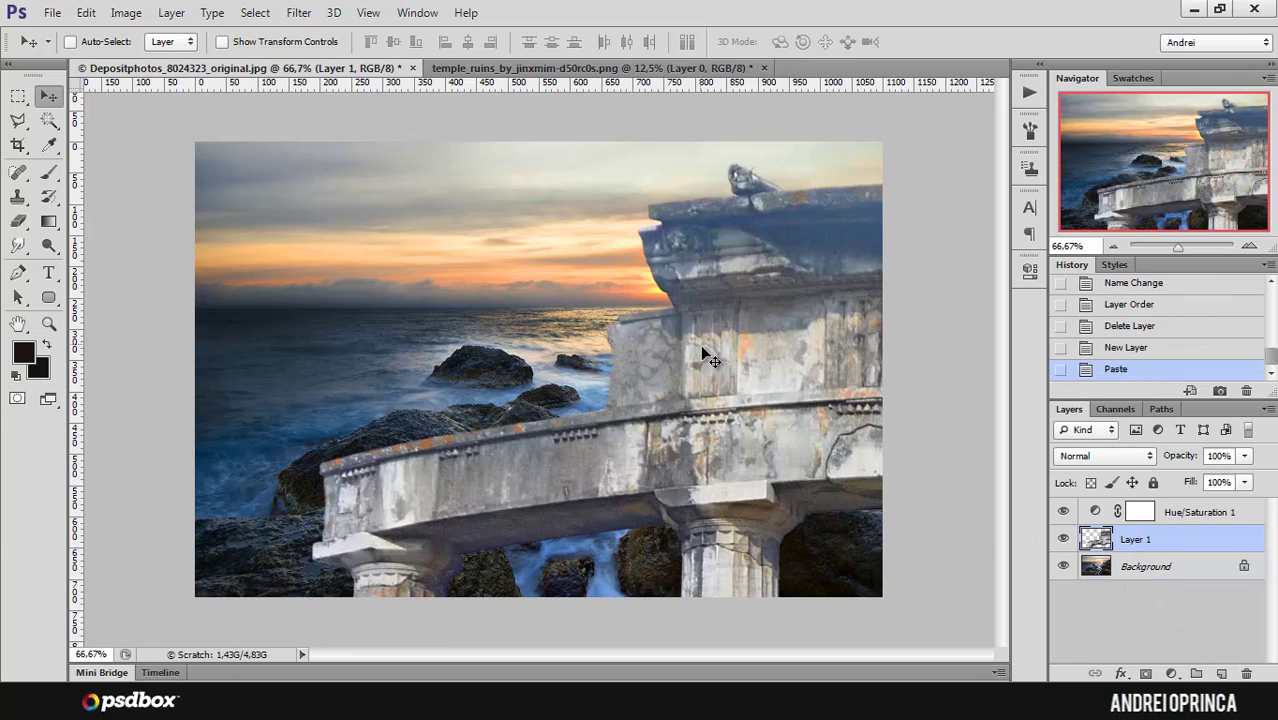
# Step: Scale the pasted temple down to about 13.3% with Free Transform, keeping it in the photo's upper-left corner
pyautogui.hotkey('ctrl', 't')
pyautogui.hotkey('ctrl', '-')
pyautogui.hotkey('ctrl', '-')
pyautogui.hotkey('ctrl', '-')
pyautogui.hotkey('ctrl', '-')
pyautogui.press('Return')
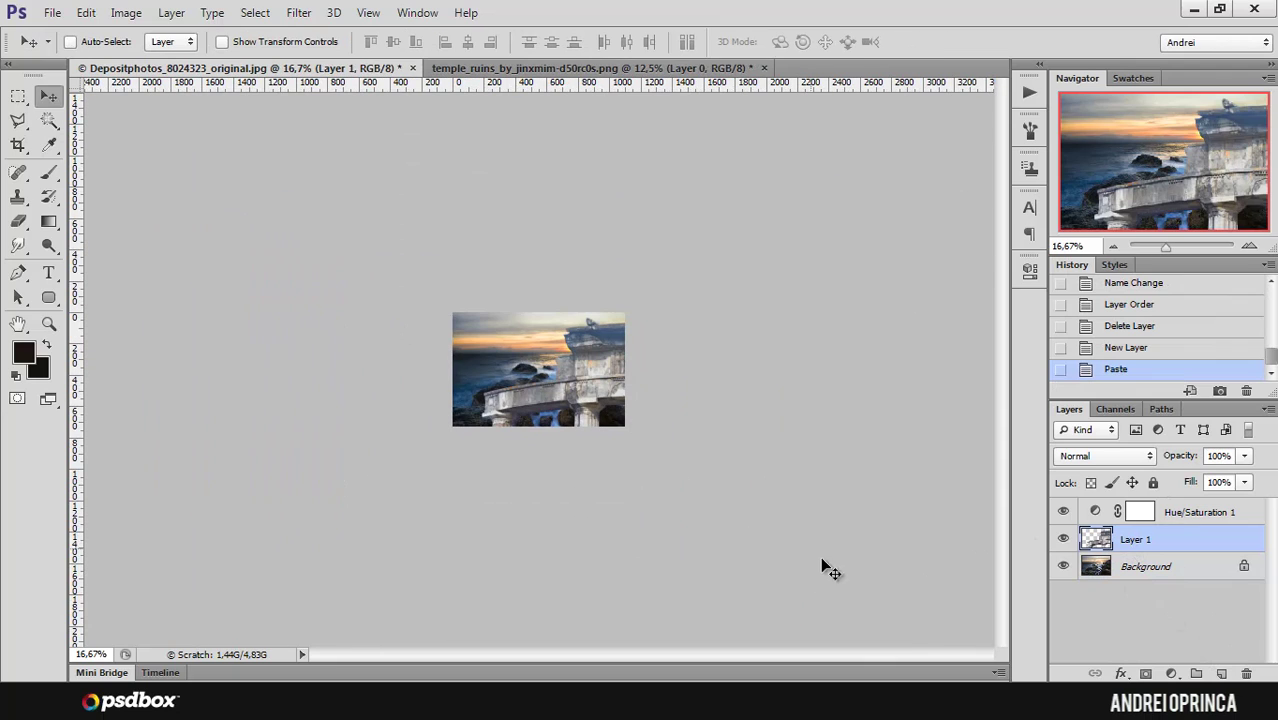
pyautogui.hotkey('ctrl', 't')
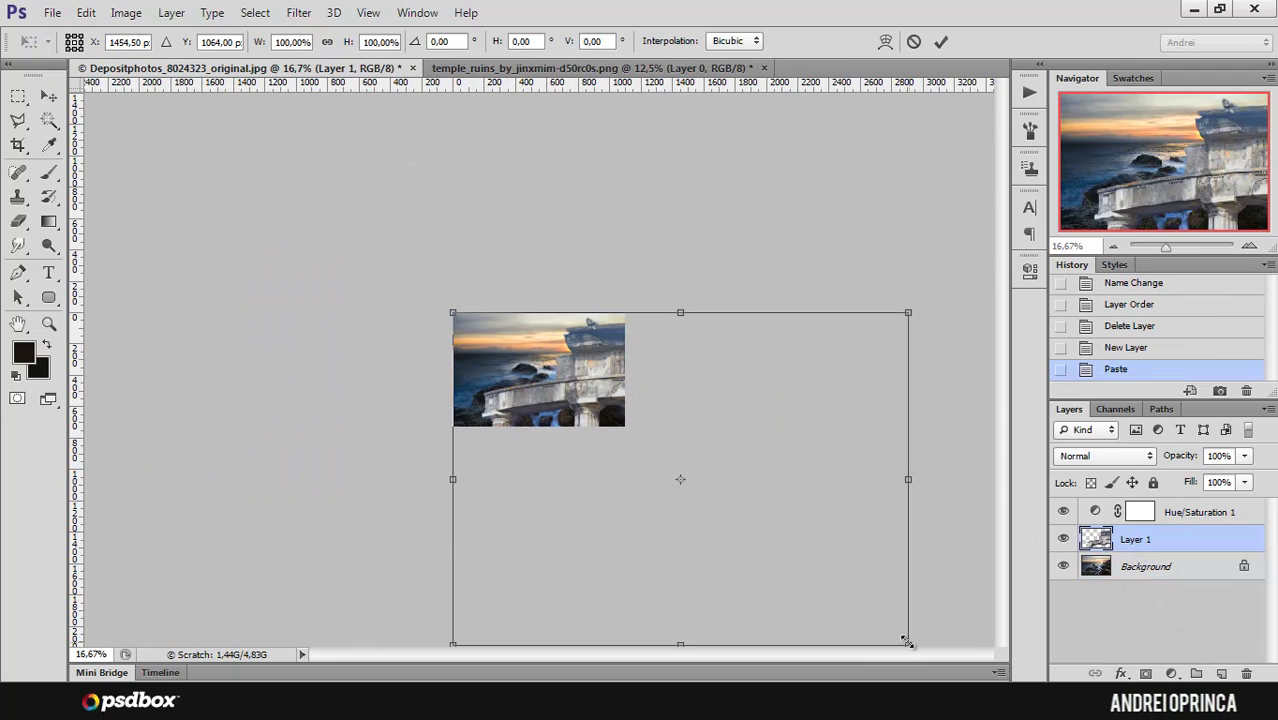
pyautogui.moveTo(906, 642); pyautogui.dragTo(515, 356)
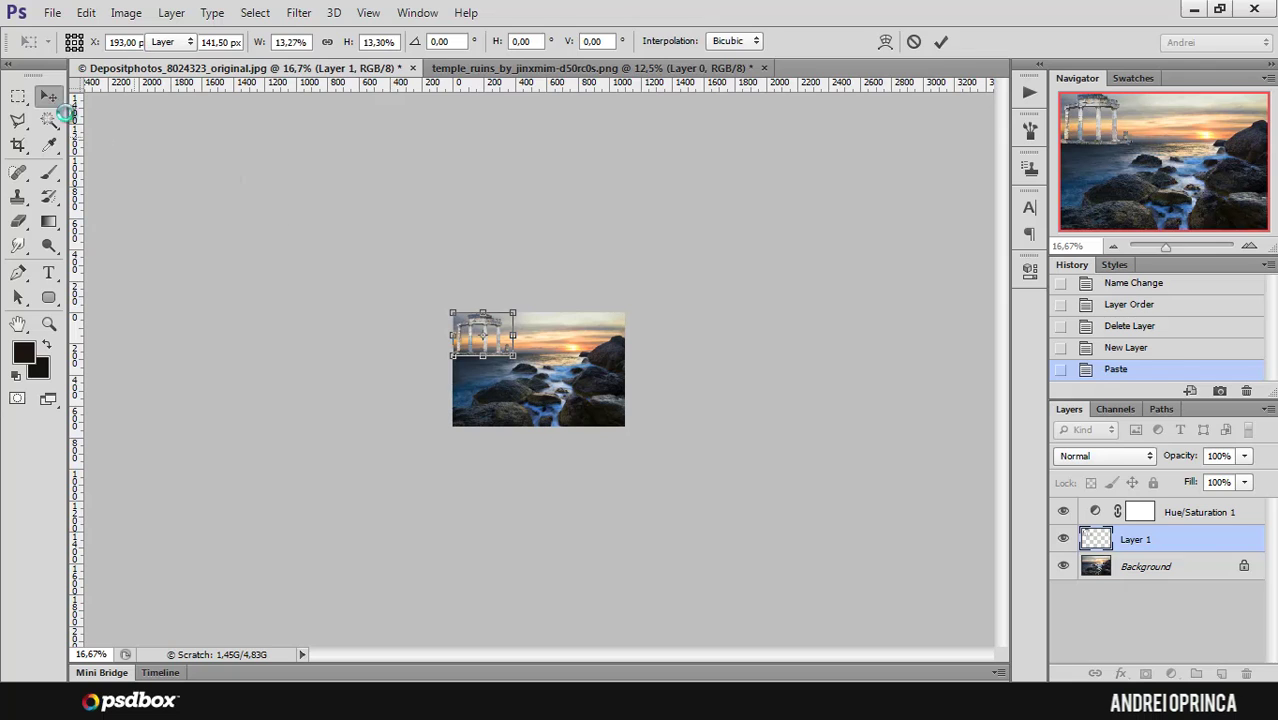
pyautogui.press('Return')
# Step: Reset the current workspace to restore the shifted tool and panel layout
pyautogui.click(36, 74)
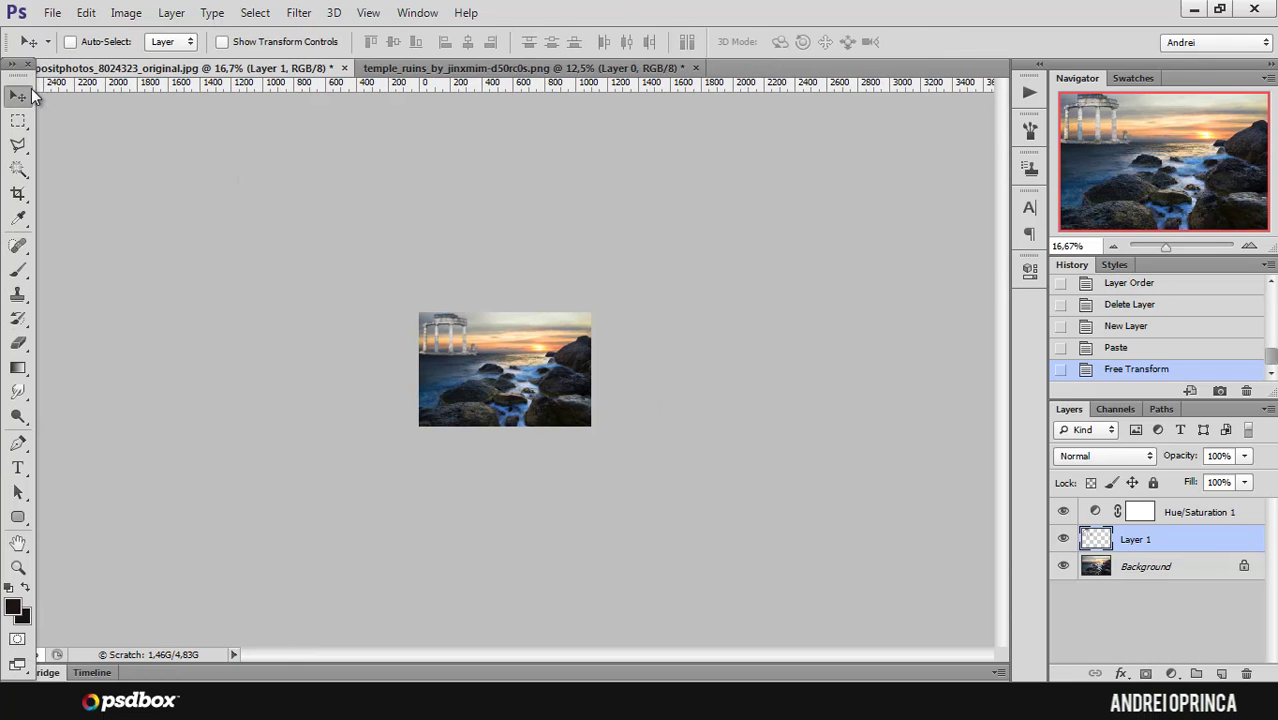
pyautogui.scroll(3, 430, 335)
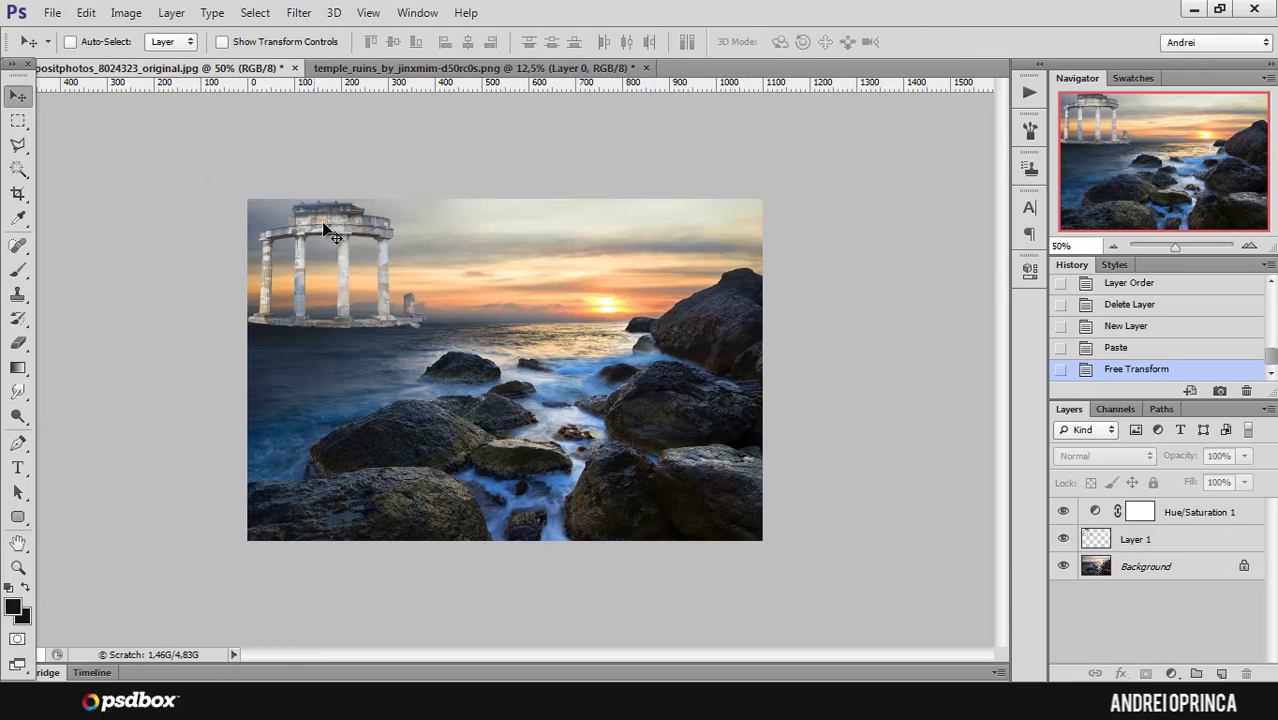
pyautogui.click(325, 230)
pyautogui.press('Return')
pyautogui.click(1205, 42)
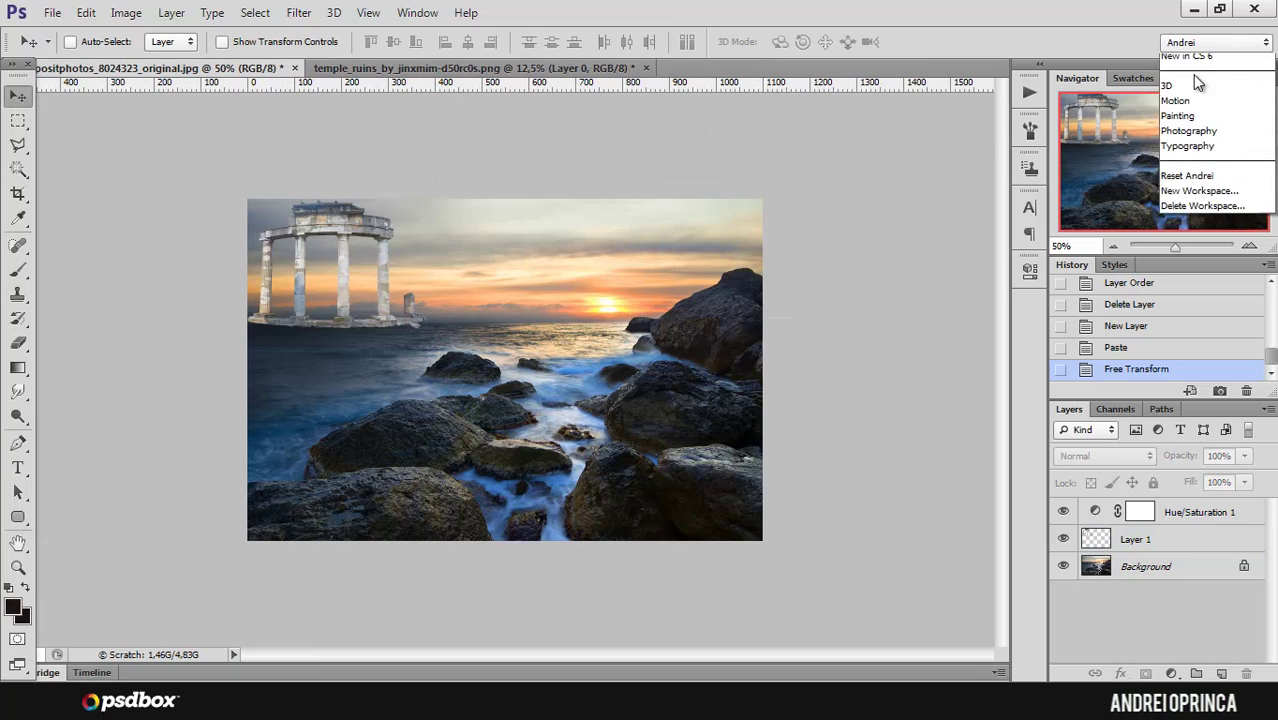
pyautogui.click(1200, 226)
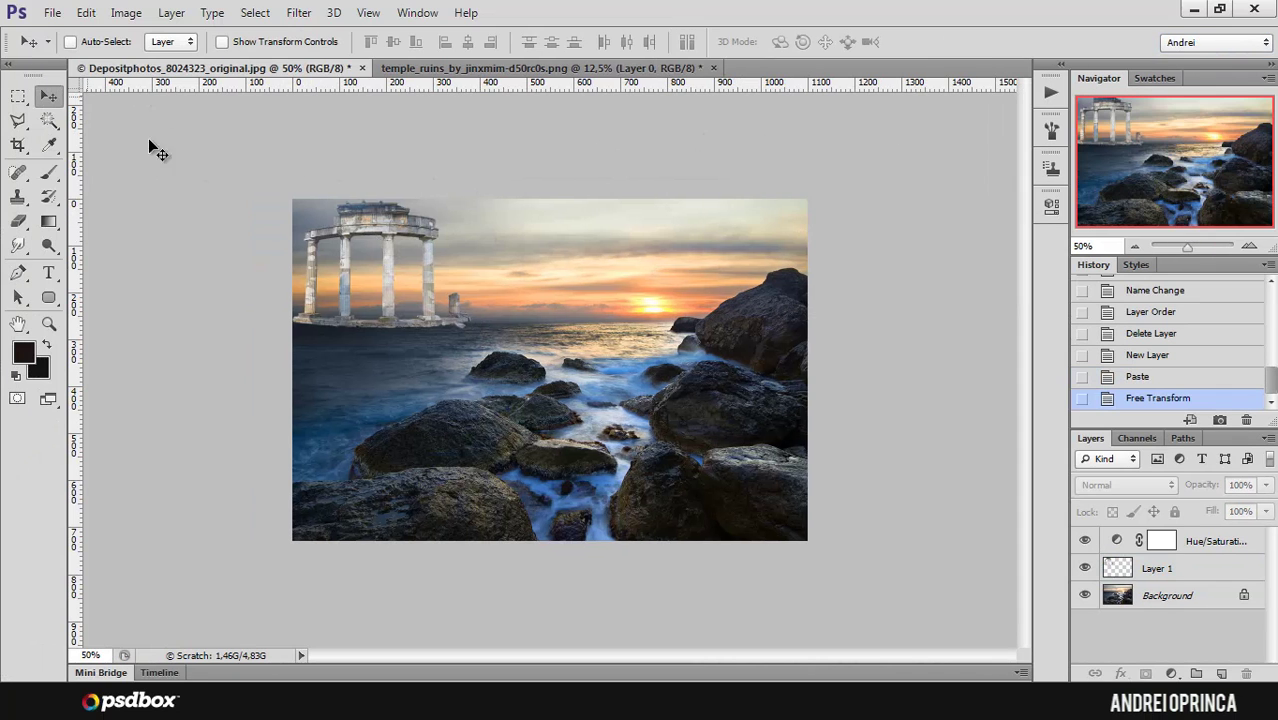
# Step: Select Layer 1 and move the temple down onto the rocks at the photo's left side
pyautogui.click(410, 314)
pyautogui.press('Return')
pyautogui.click(1165, 570)
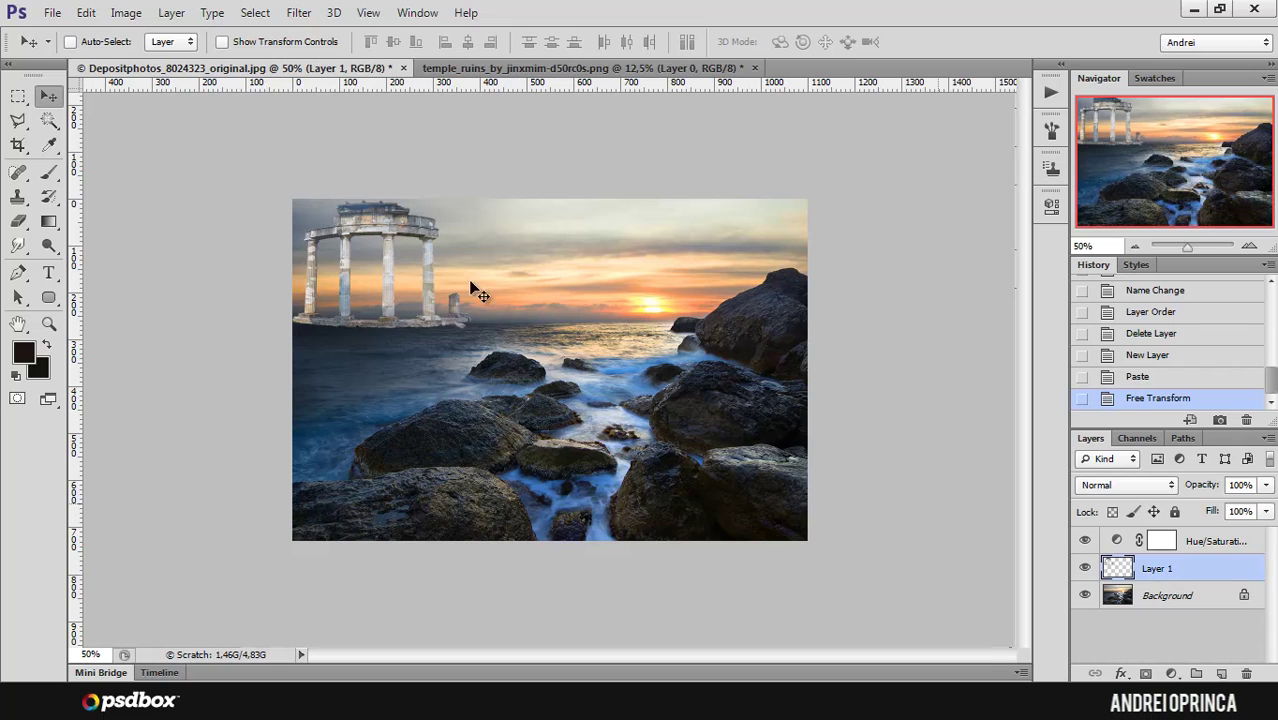
pyautogui.moveTo(478, 292); pyautogui.dragTo(532, 410)
pyautogui.keyDown('ctrl'); pyautogui.click(450, 370); pyautogui.keyUp('ctrl')
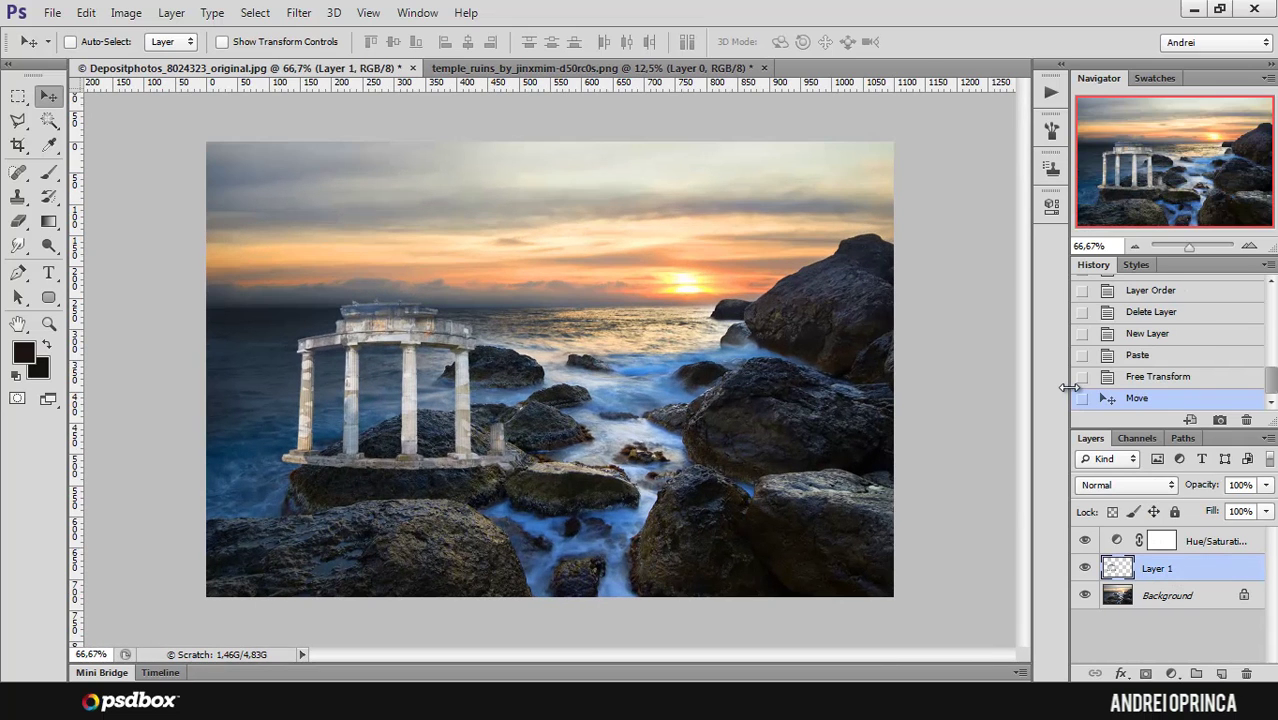
# Step: Widen the layer panels and rename Layer 1 as MONUMENT
pyautogui.moveTo(1068, 387); pyautogui.dragTo(1016, 387)
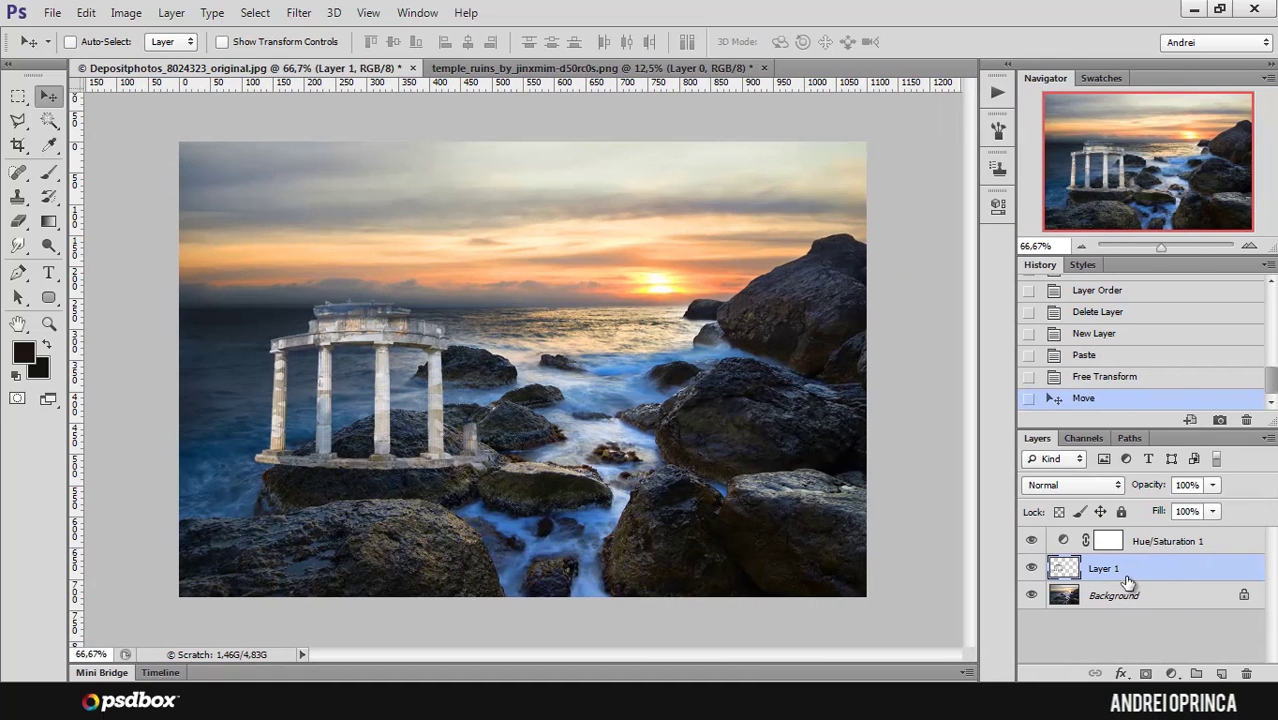
pyautogui.doubleClick(1105, 569)
pyautogui.write('Mo')
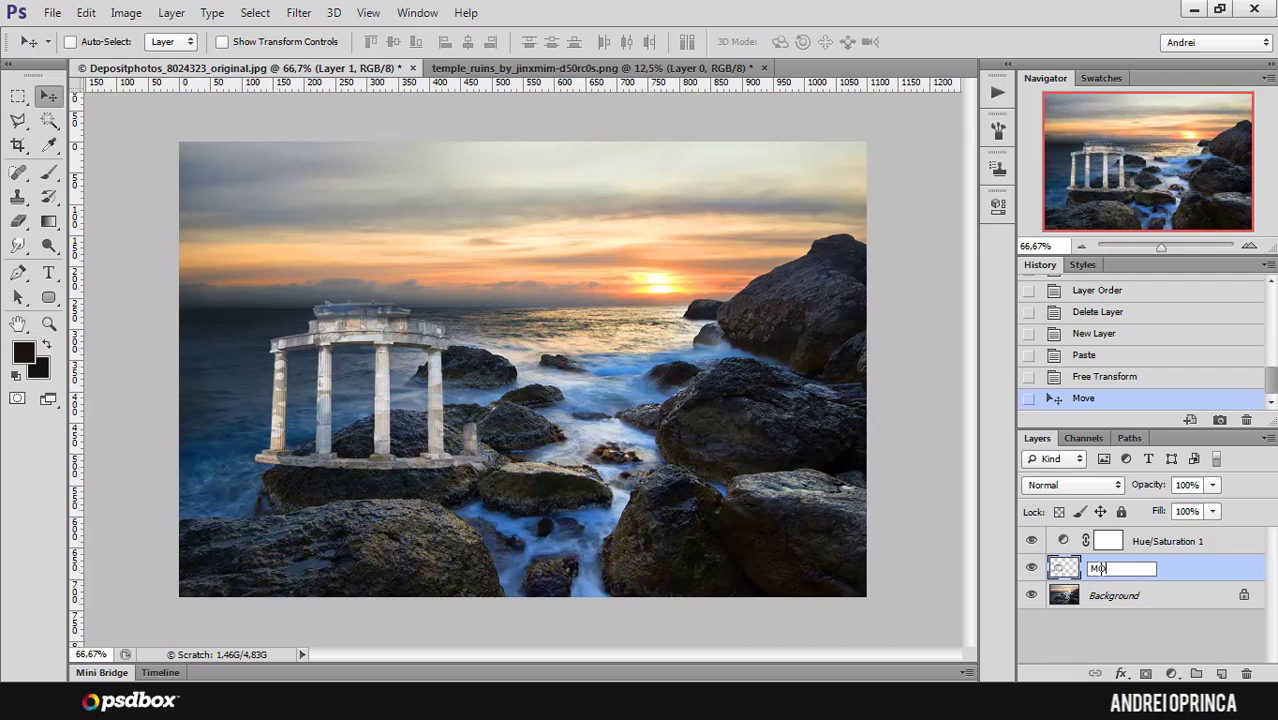
pyautogui.write('NUMENT')
pyautogui.press('Return')
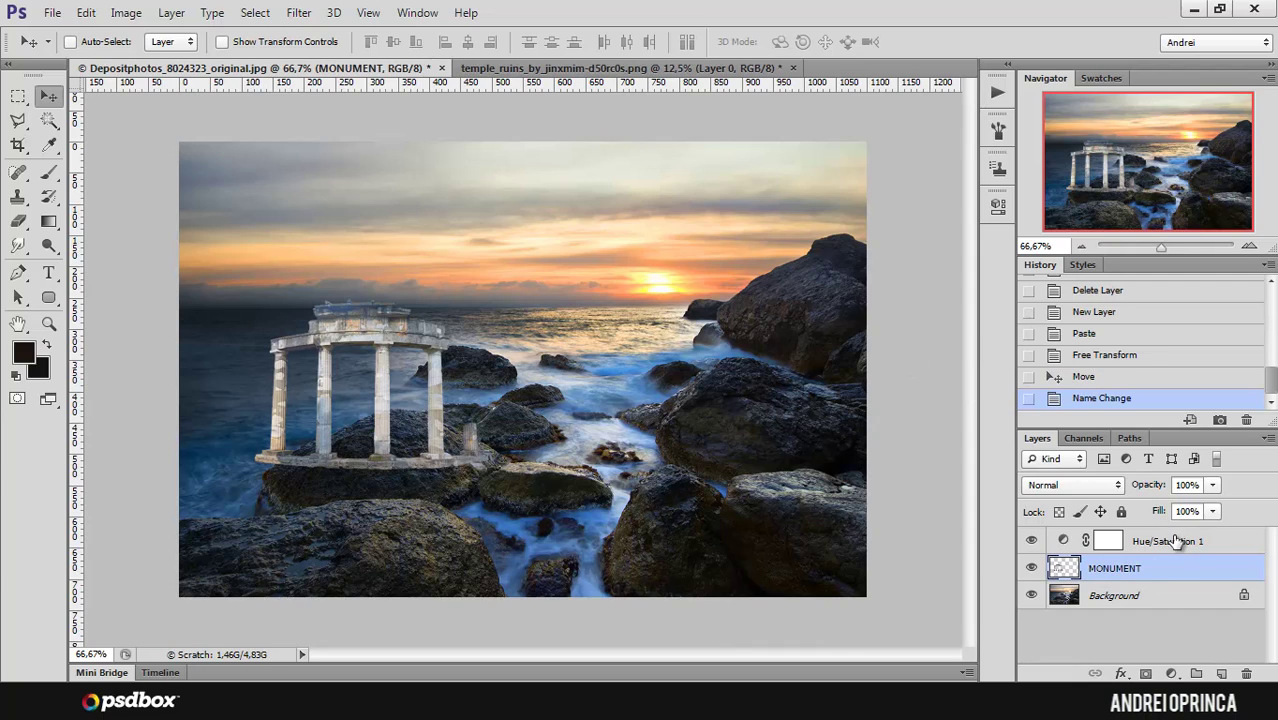
# Step: Add a Curves adjustment layer above Hue/Saturation 1 and pull the lower part of its RGB curve down to darken the image
pyautogui.click(1204, 548)
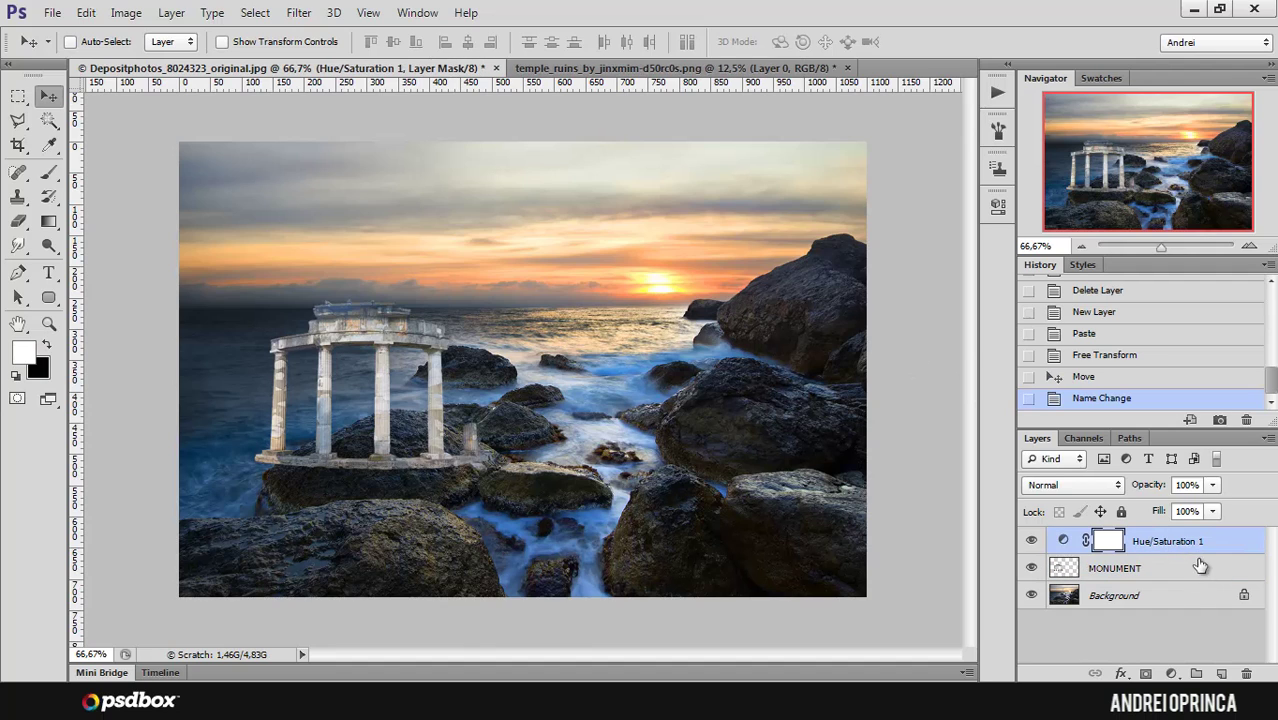
pyautogui.click(1173, 675)
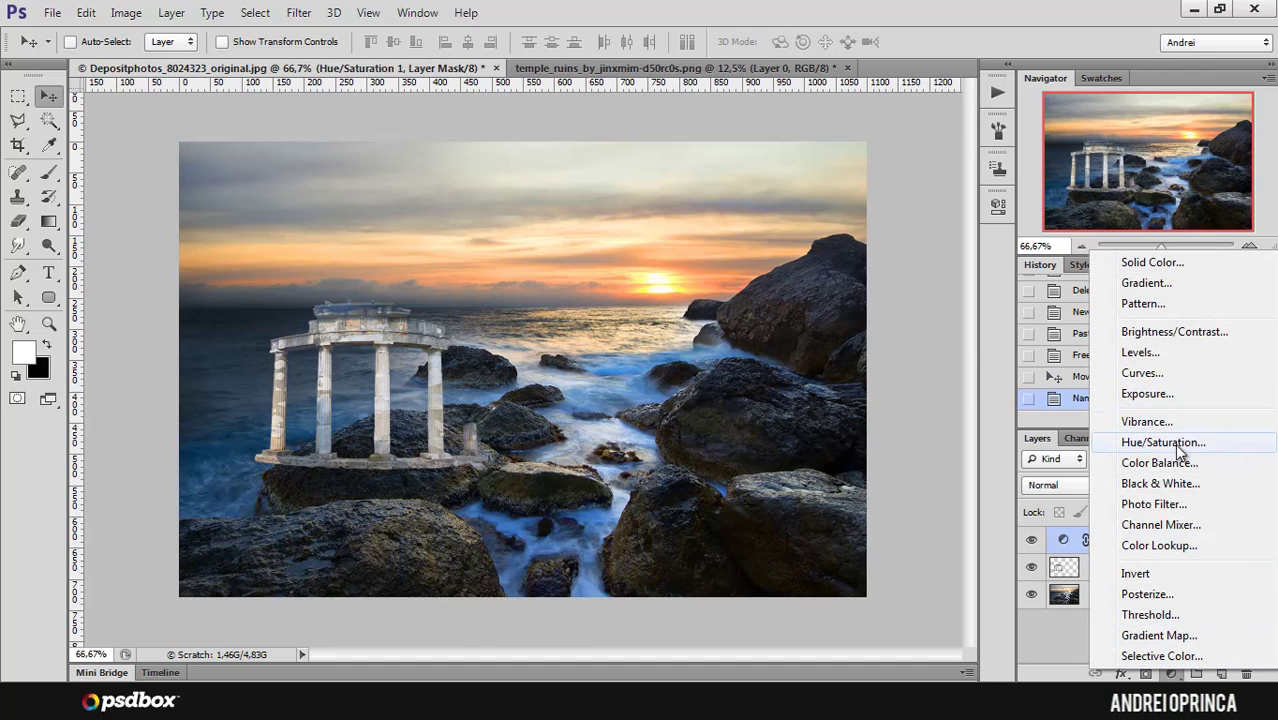
pyautogui.click(1160, 376)
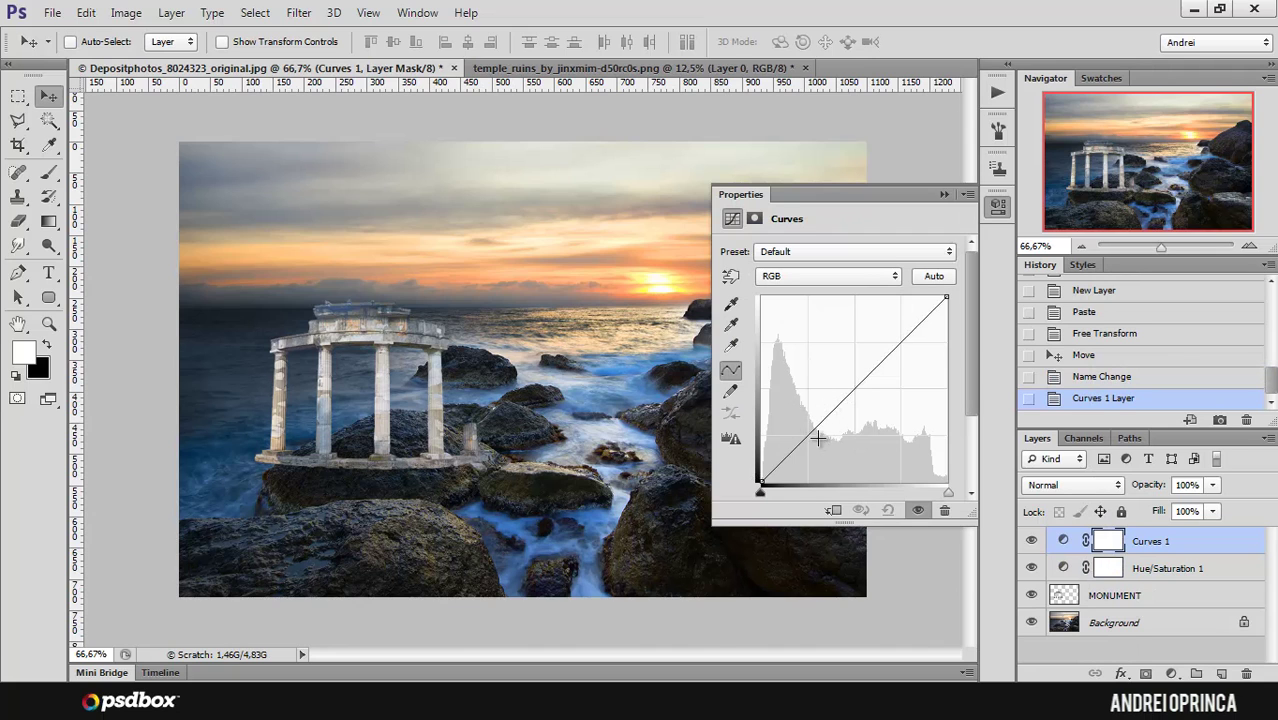
pyautogui.moveTo(814, 429); pyautogui.dragTo(820, 446)
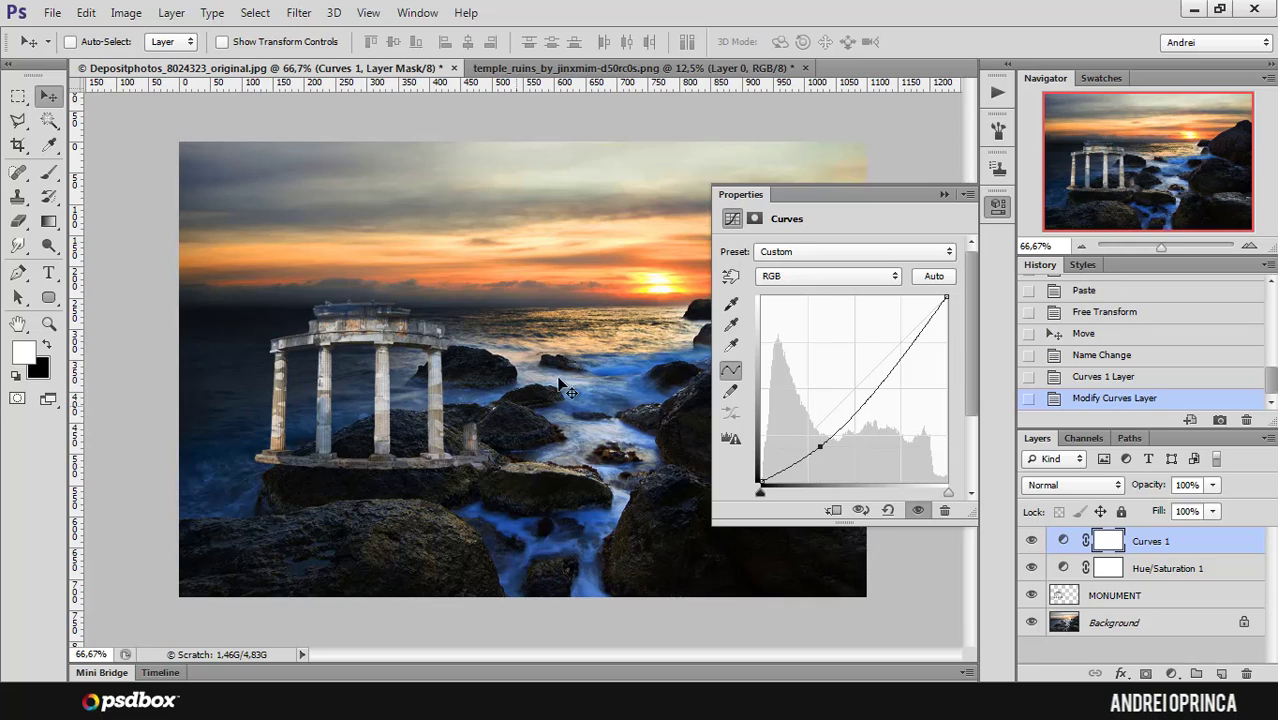
# Step: Reorder the layers so MONUMENT sits above Hue/Saturation 1 and directly below Curves 1
pyautogui.click(1194, 571)
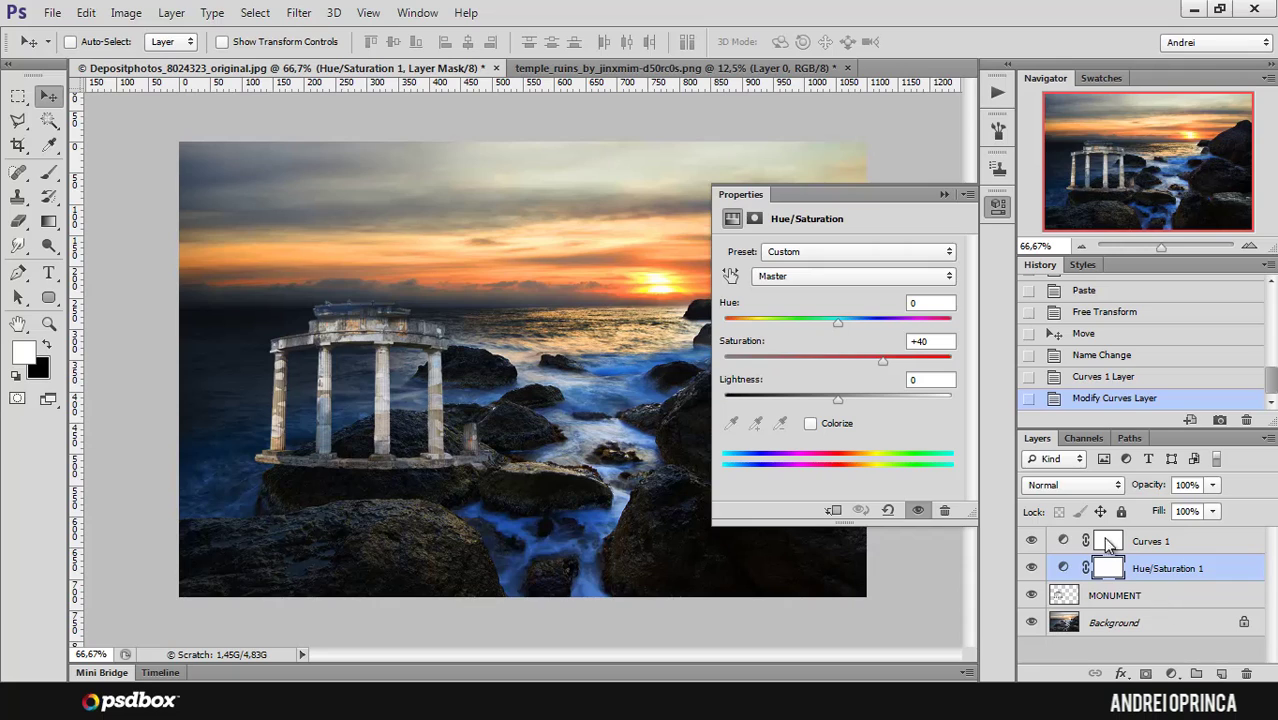
pyautogui.click(944, 194)
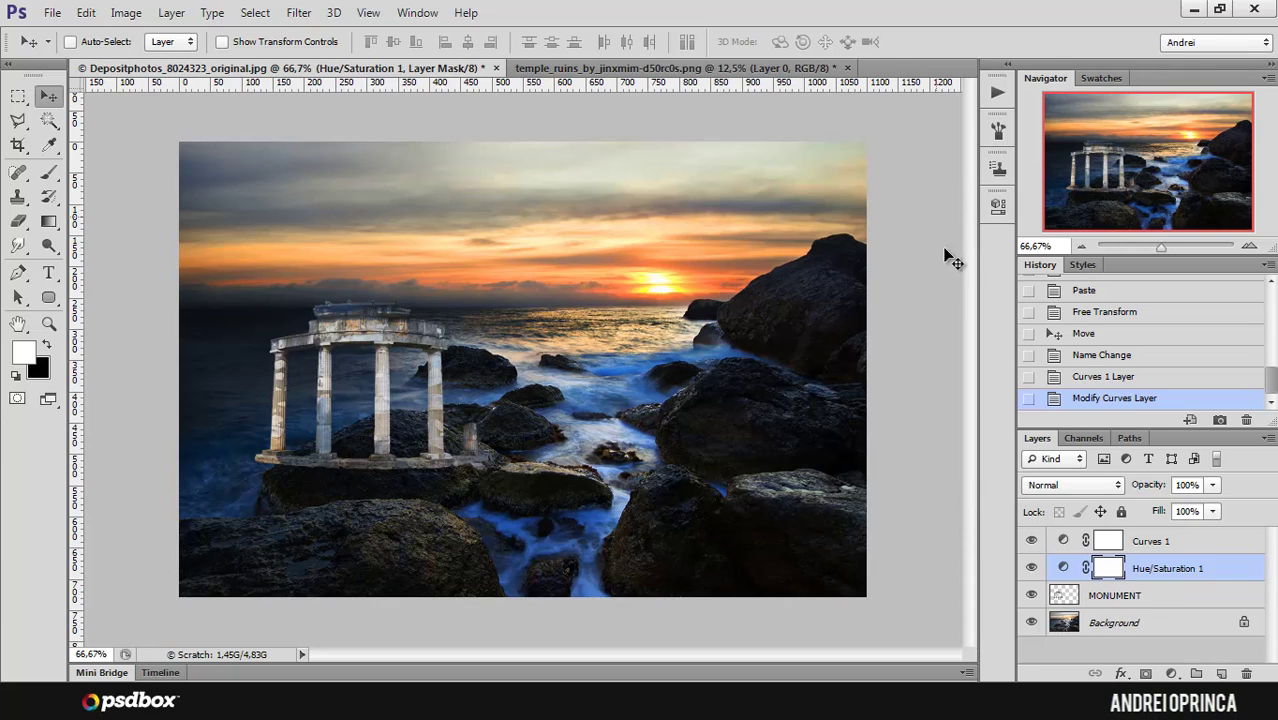
pyautogui.click(1185, 550)
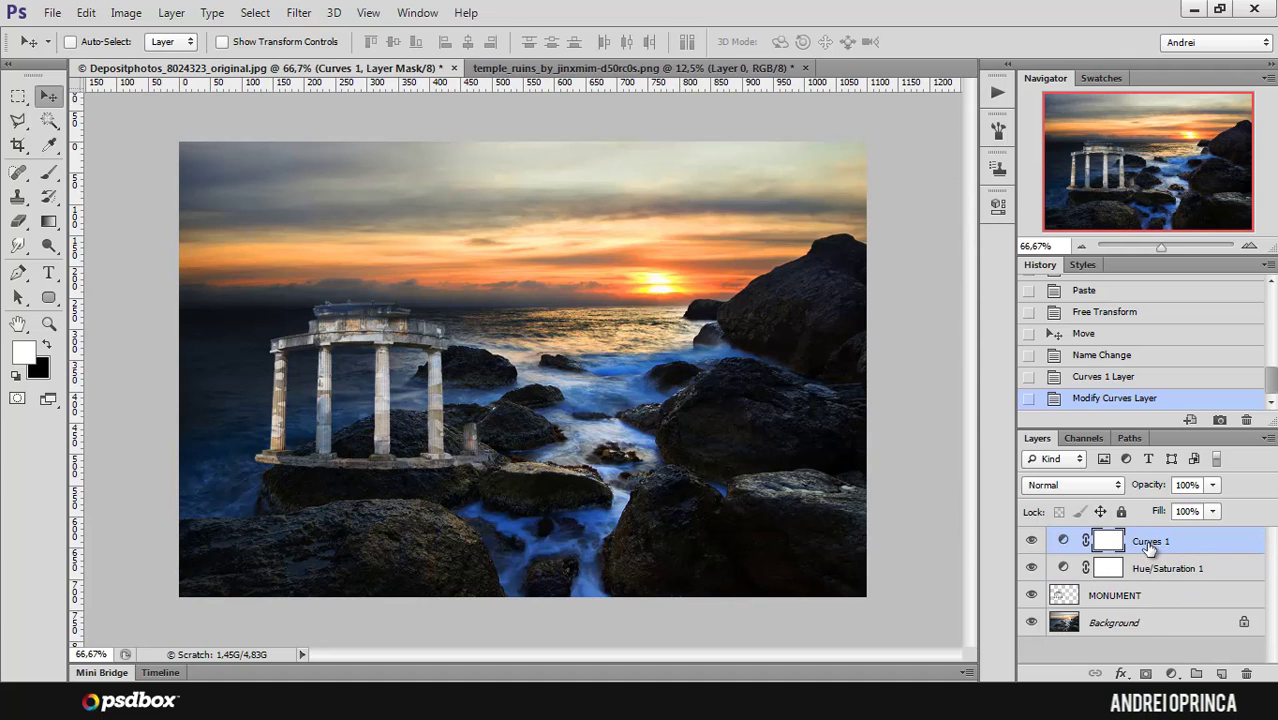
pyautogui.click(1176, 597)
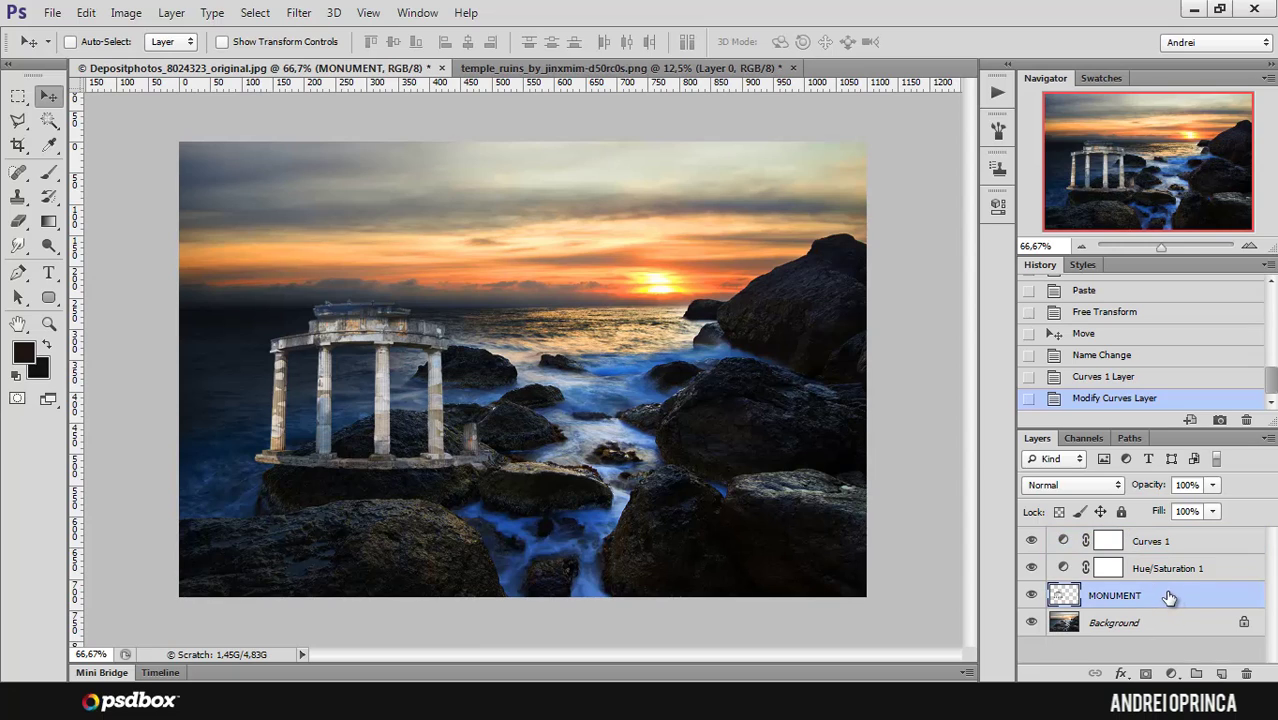
pyautogui.moveTo(1166, 588); pyautogui.dragTo(1168, 556)
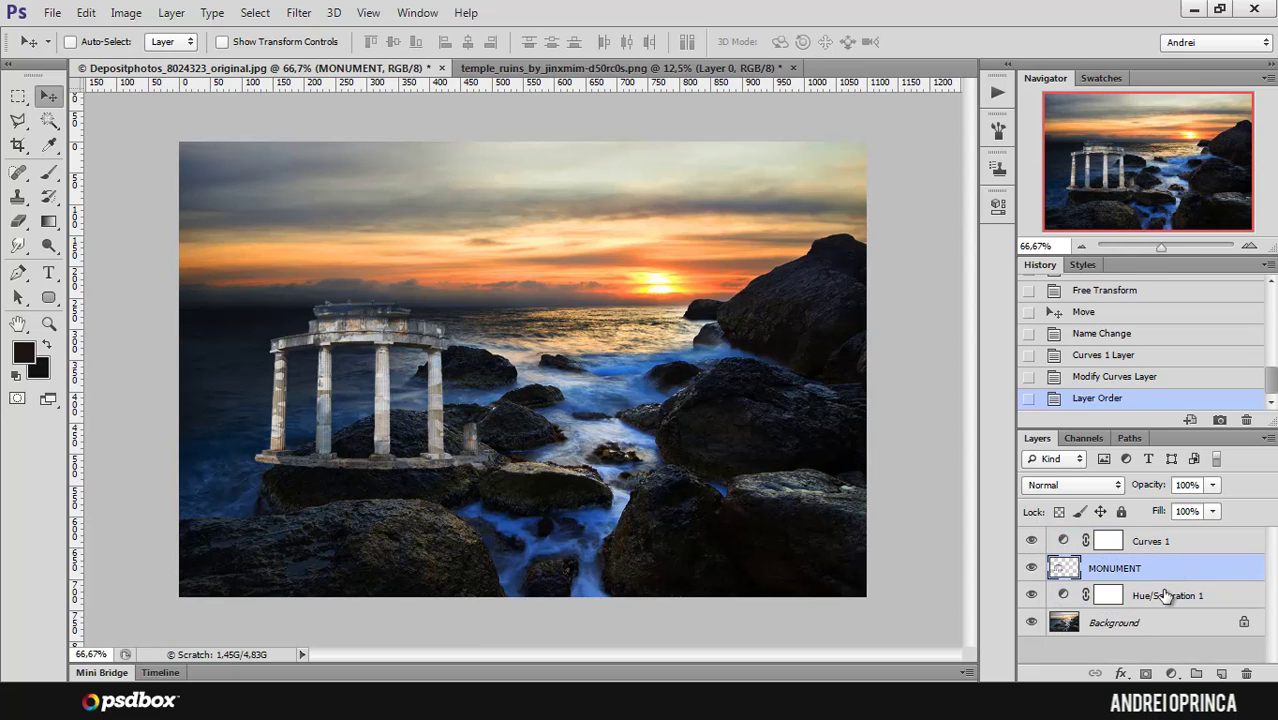
# Step: Toggle the visibility of Curves 1 to compare, and clip the adjustment to the MONUMENT layer with a clipping mask
pyautogui.click(1178, 546)
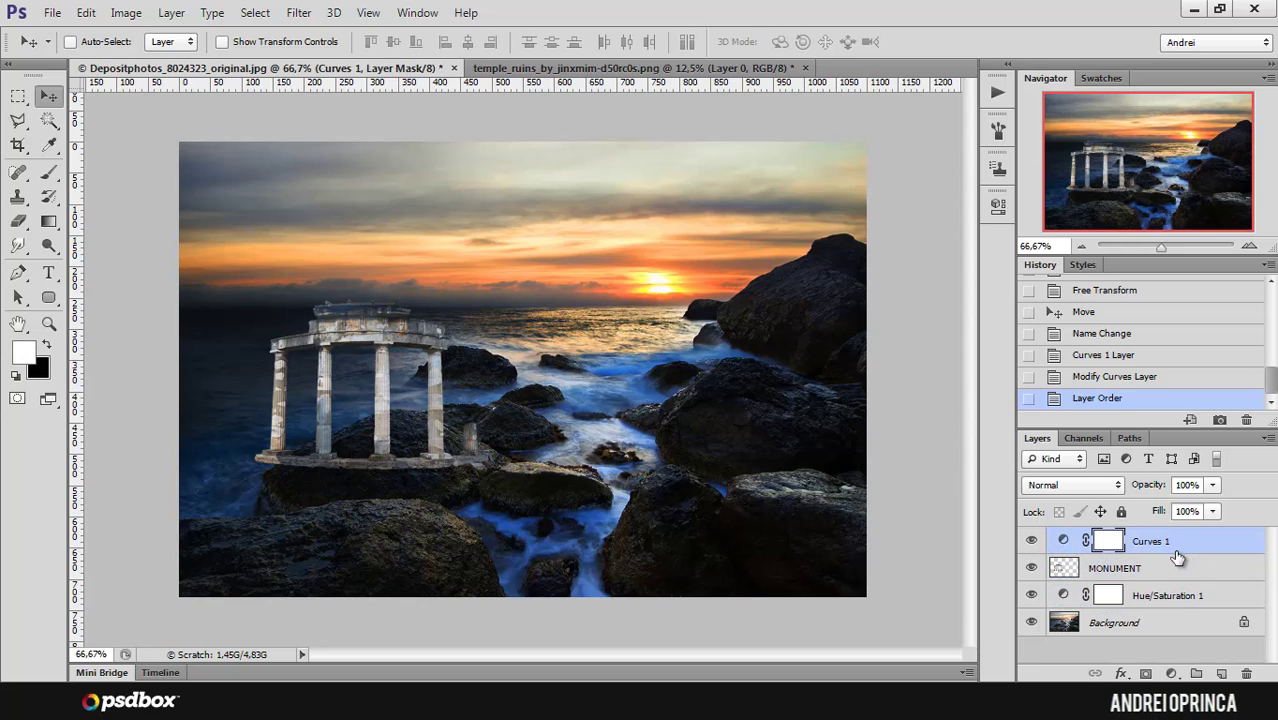
pyautogui.click(1181, 598)
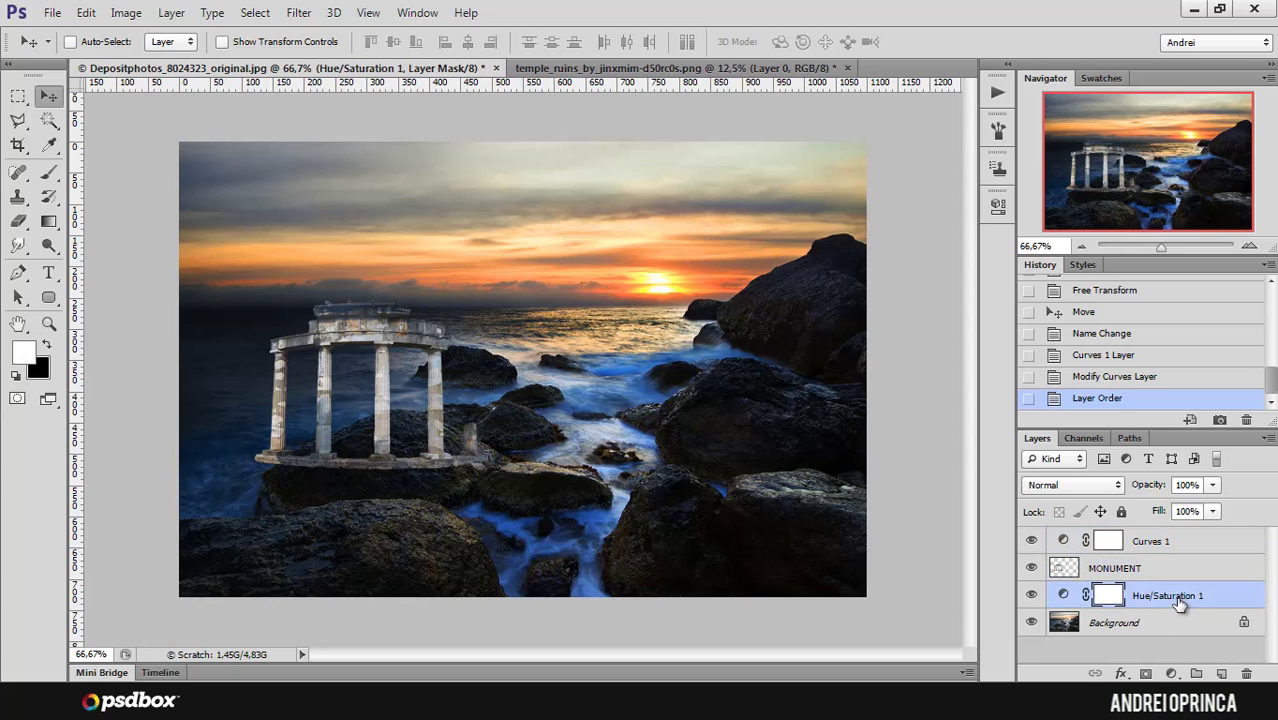
pyautogui.click(1174, 551)
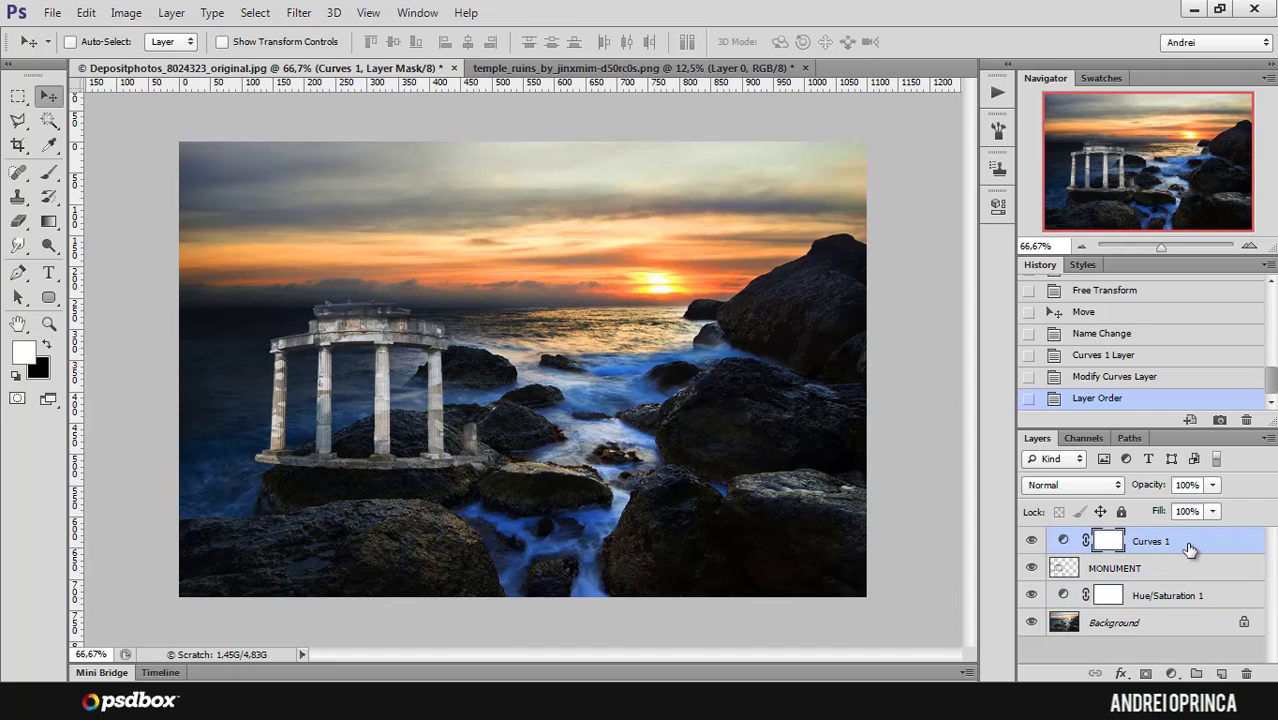
pyautogui.click(1033, 539)
pyautogui.click(1033, 538)
pyautogui.rightClick(1201, 543)
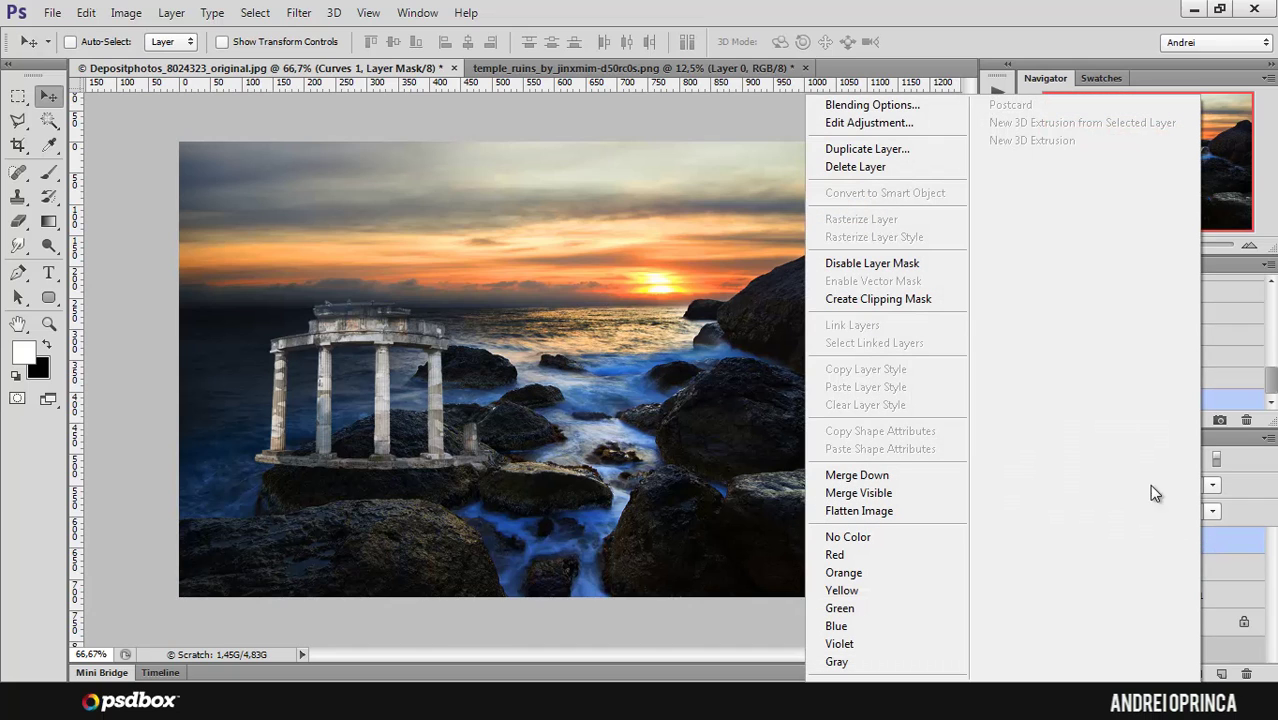
pyautogui.click(879, 298)
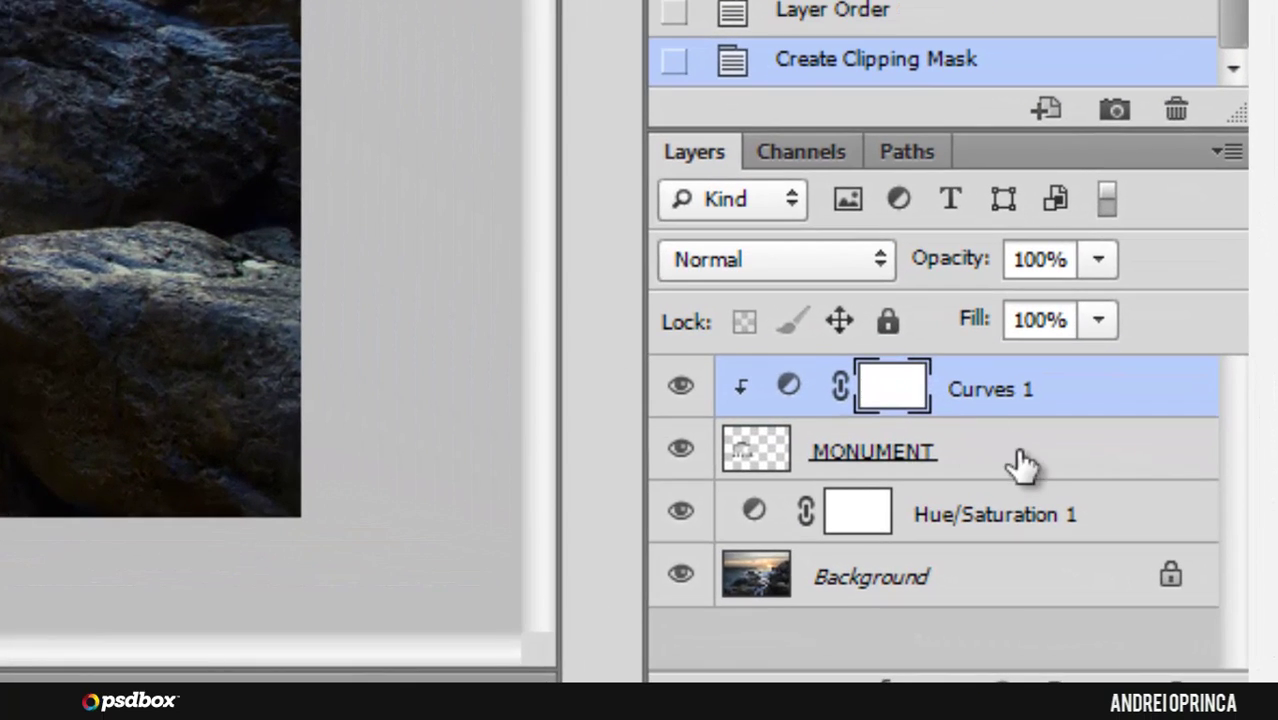
# Step: Reshape the clipped Curves 1 adjustment with two control points held moderately below the diagonal to darken only the temple
pyautogui.click(1159, 557)
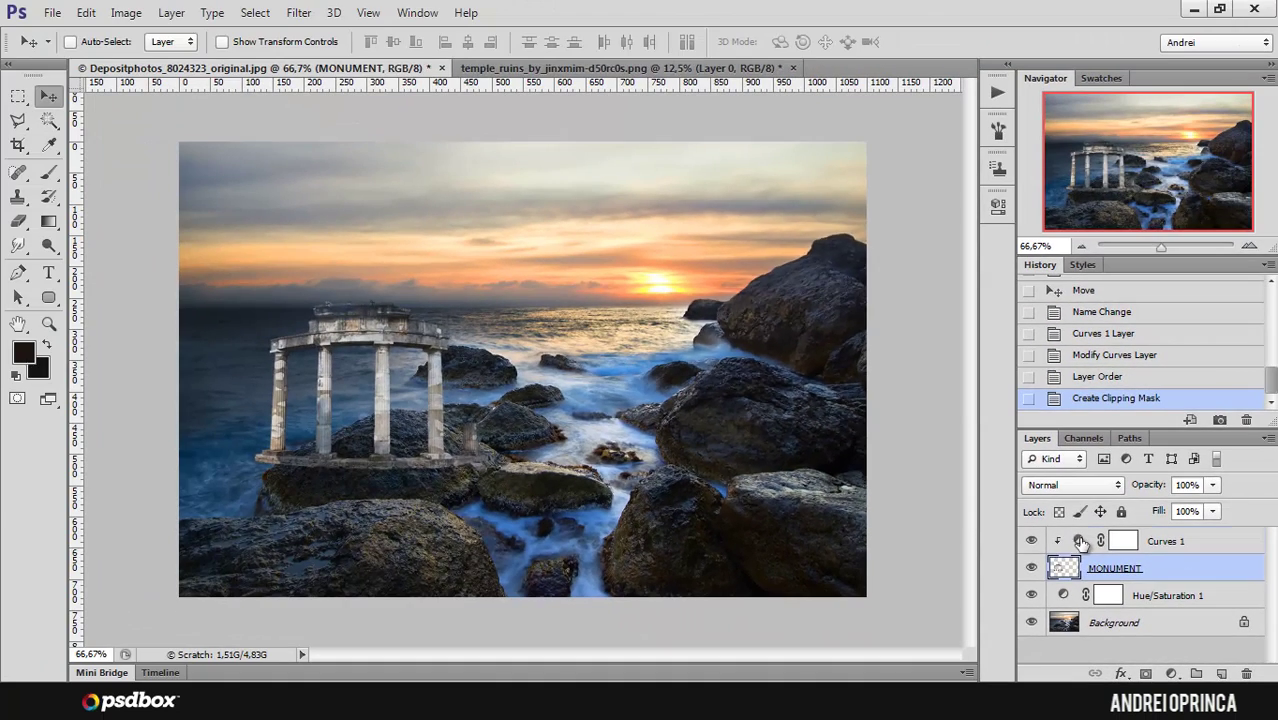
pyautogui.click(840, 413)
pyautogui.moveTo(903, 367); pyautogui.dragTo(886, 405)
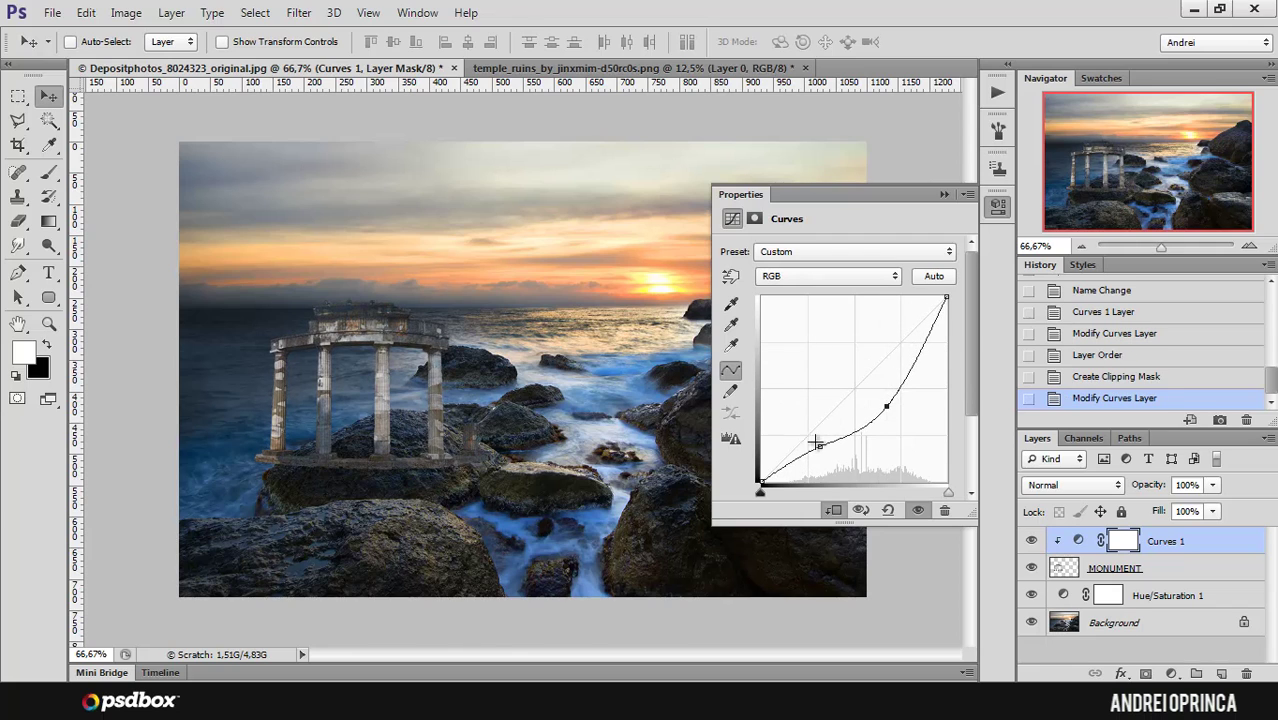
pyautogui.moveTo(813, 442)
pyautogui.mouseDown()
pyautogui.moveTo(813, 408)
pyautogui.moveTo(804, 442)
pyautogui.moveTo(823, 453)
pyautogui.mouseUp()
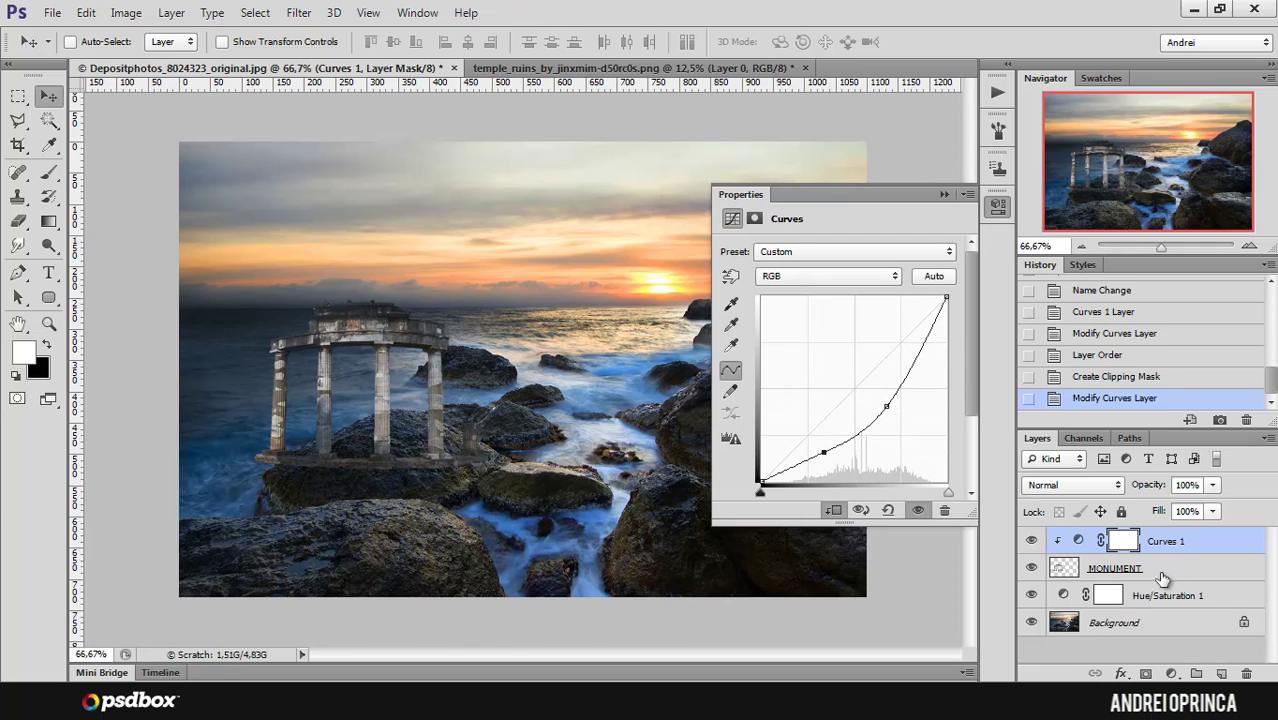
pyautogui.moveTo(886, 406); pyautogui.dragTo(890, 377)
pyautogui.moveTo(828, 451); pyautogui.dragTo(823, 438)
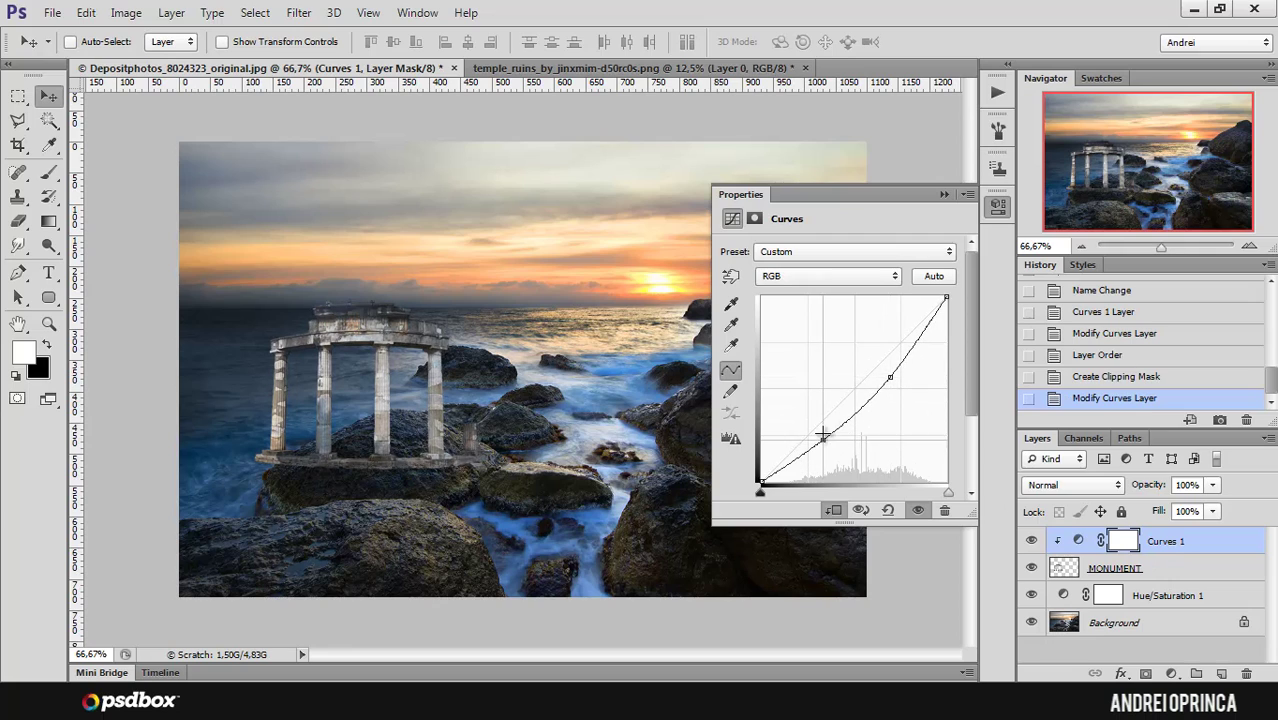
pyautogui.click(940, 195)
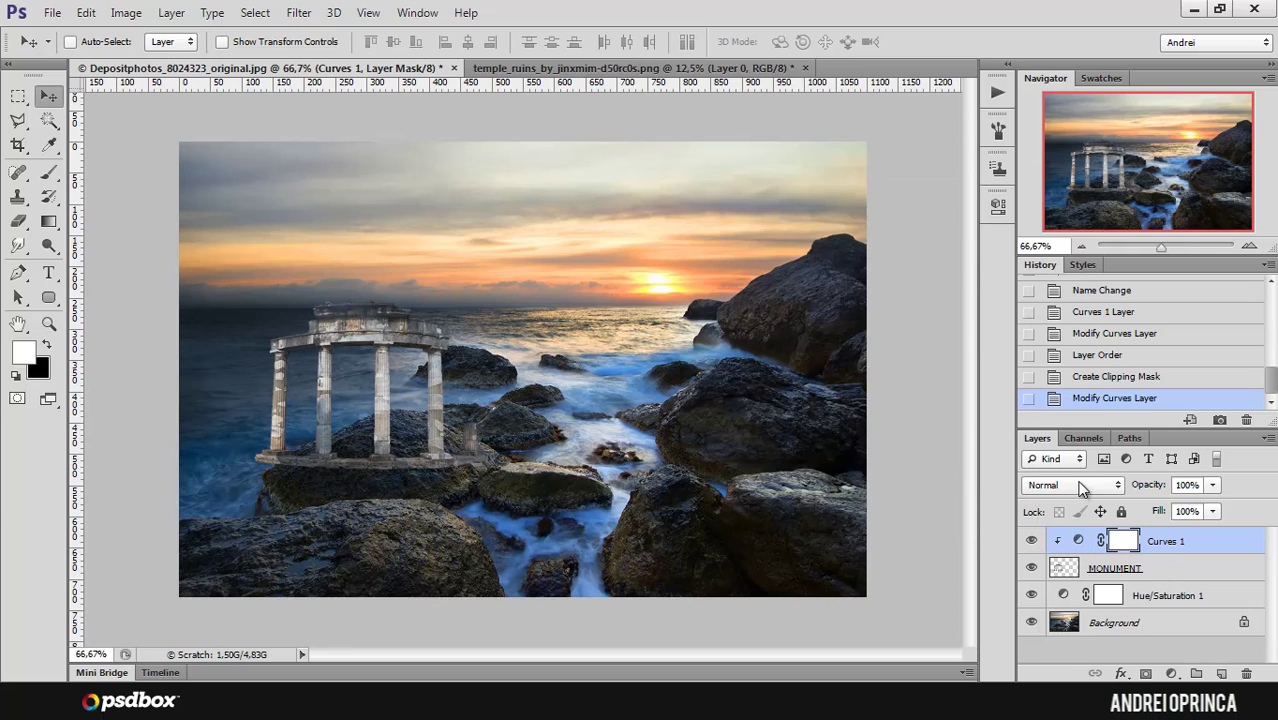
# Step: Add a Color Balance adjustment clipped above Curves 1, with midtones at Cyan-Red -30, Magenta-Green +49 and Yellow-Blue +52
pyautogui.click(1171, 674)
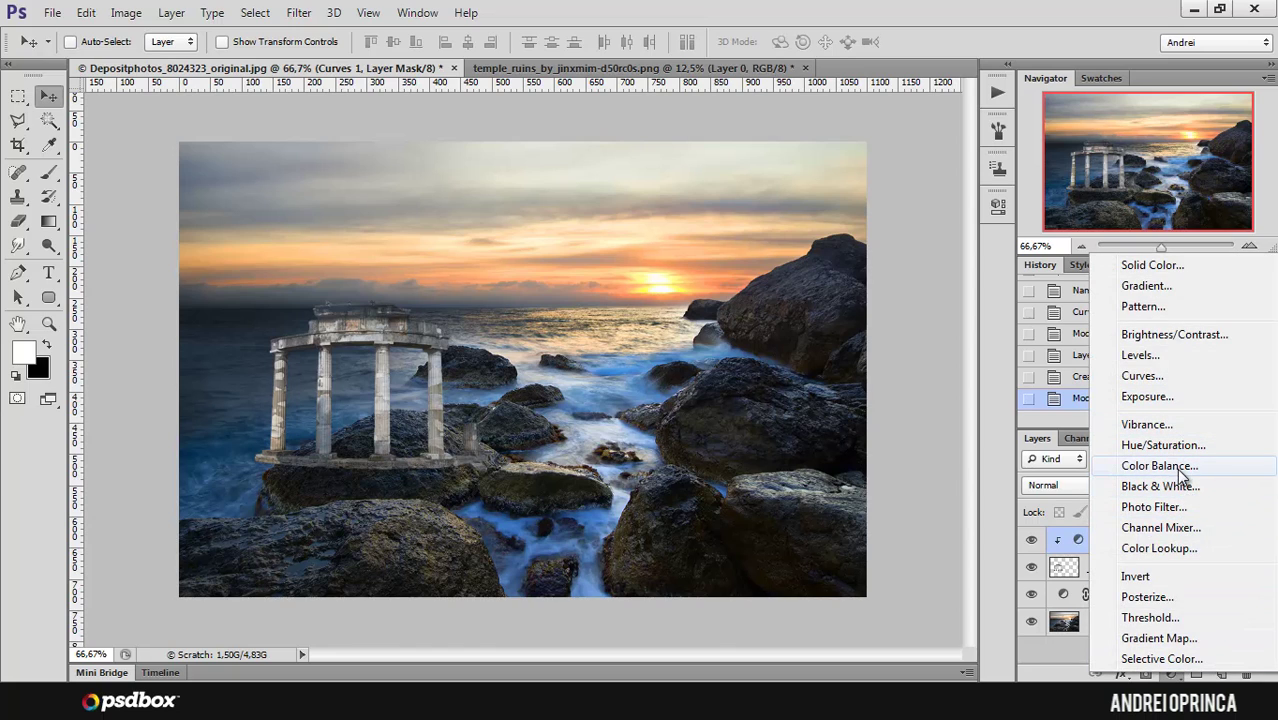
pyautogui.click(1177, 466)
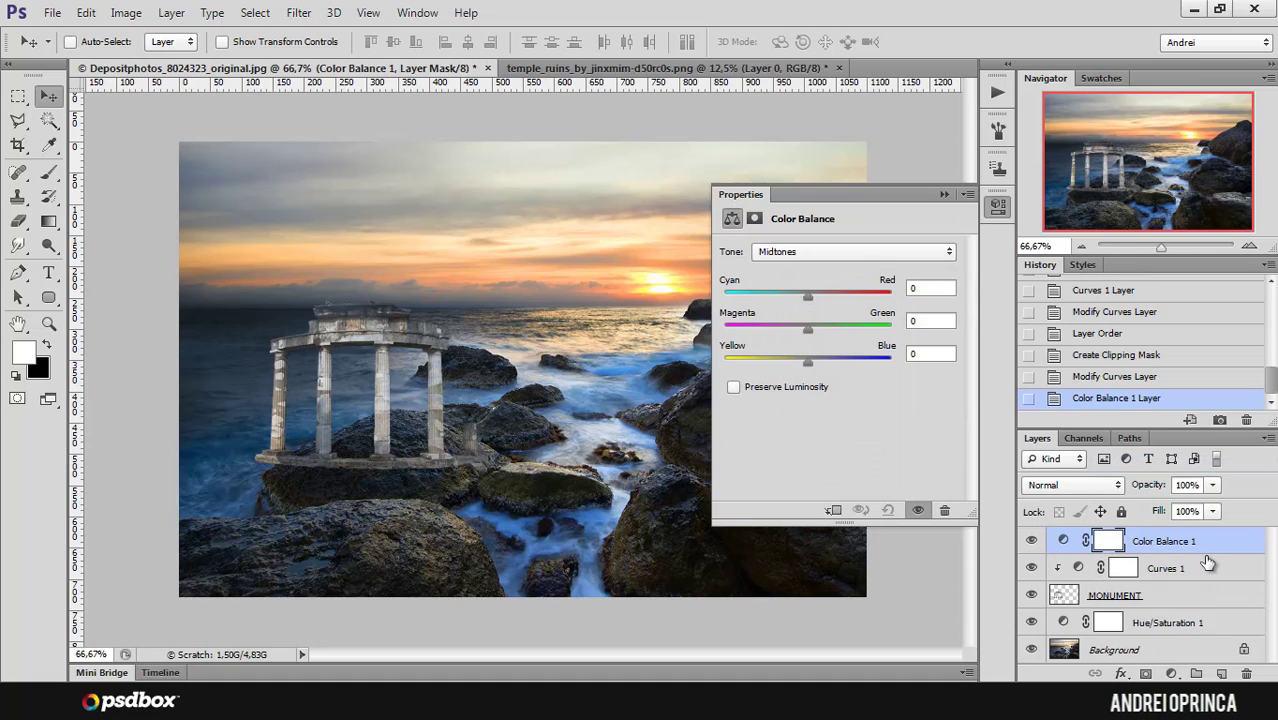
pyautogui.keyDown('alt'); pyautogui.click(1207, 554); pyautogui.keyUp('alt')
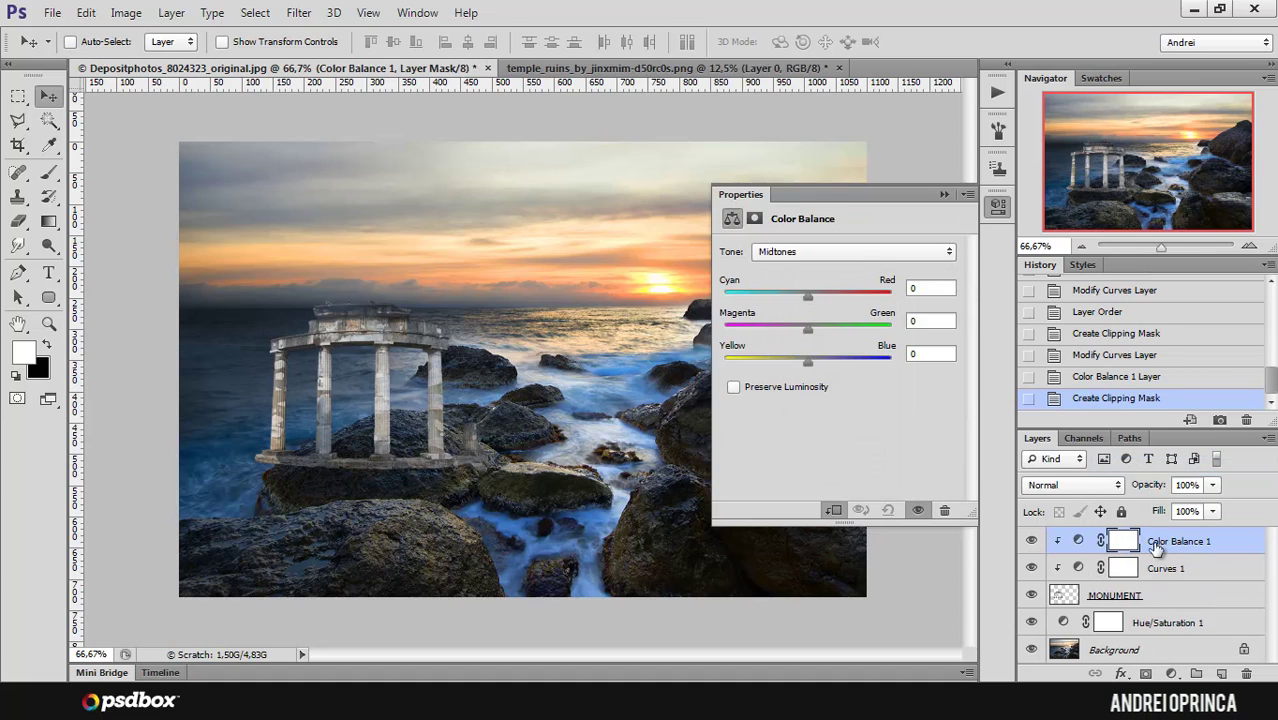
pyautogui.moveTo(807, 294); pyautogui.dragTo(781, 295)
pyautogui.moveTo(826, 337); pyautogui.dragTo(774, 363)
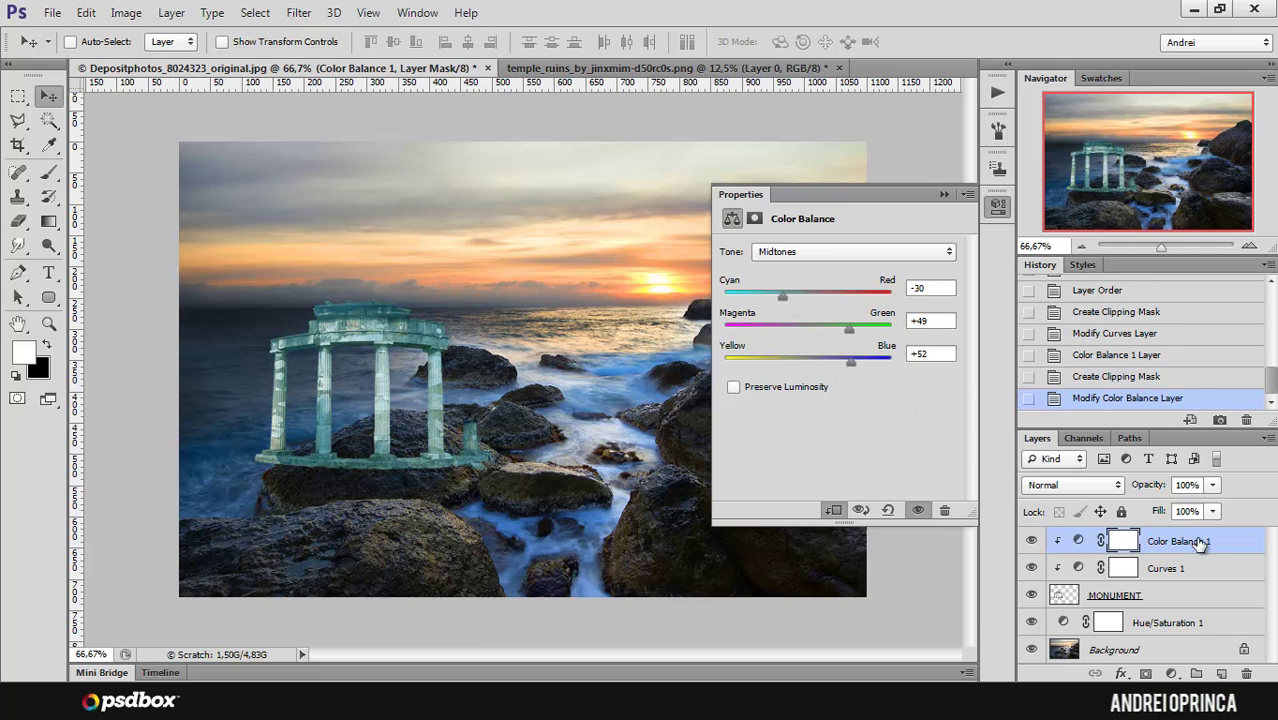
pyautogui.click(1232, 550)
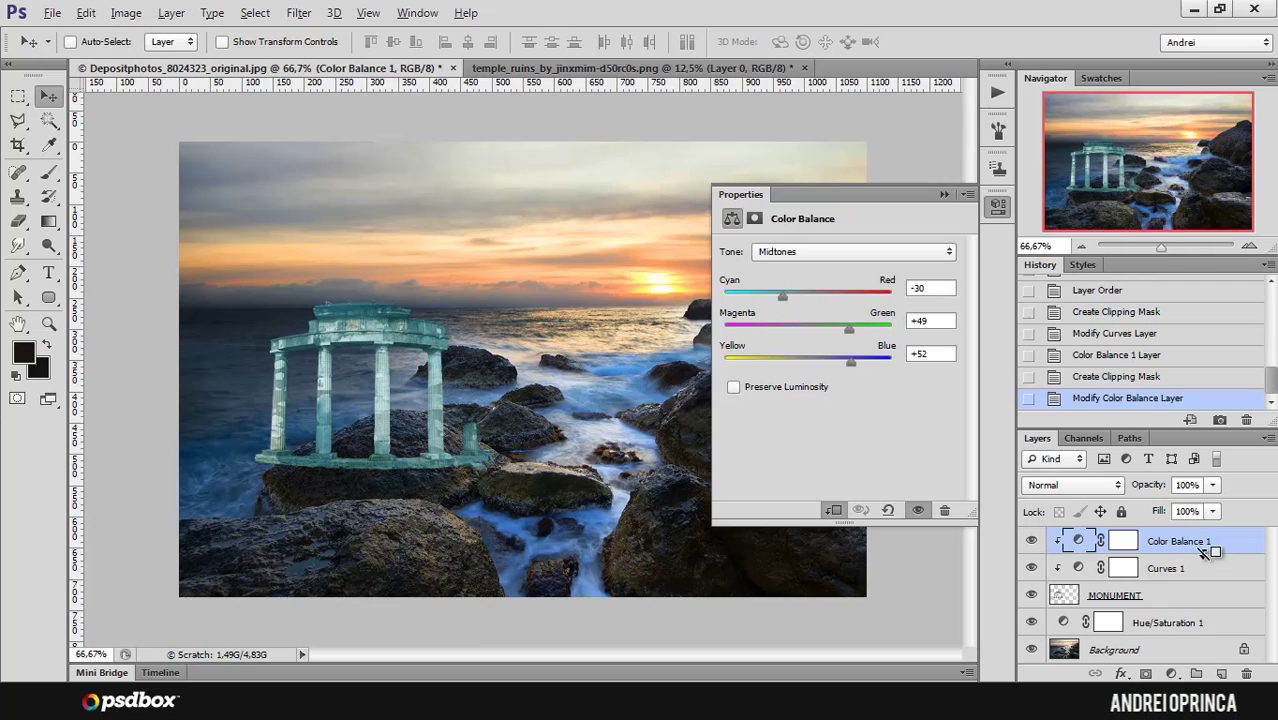
pyautogui.click(1196, 567)
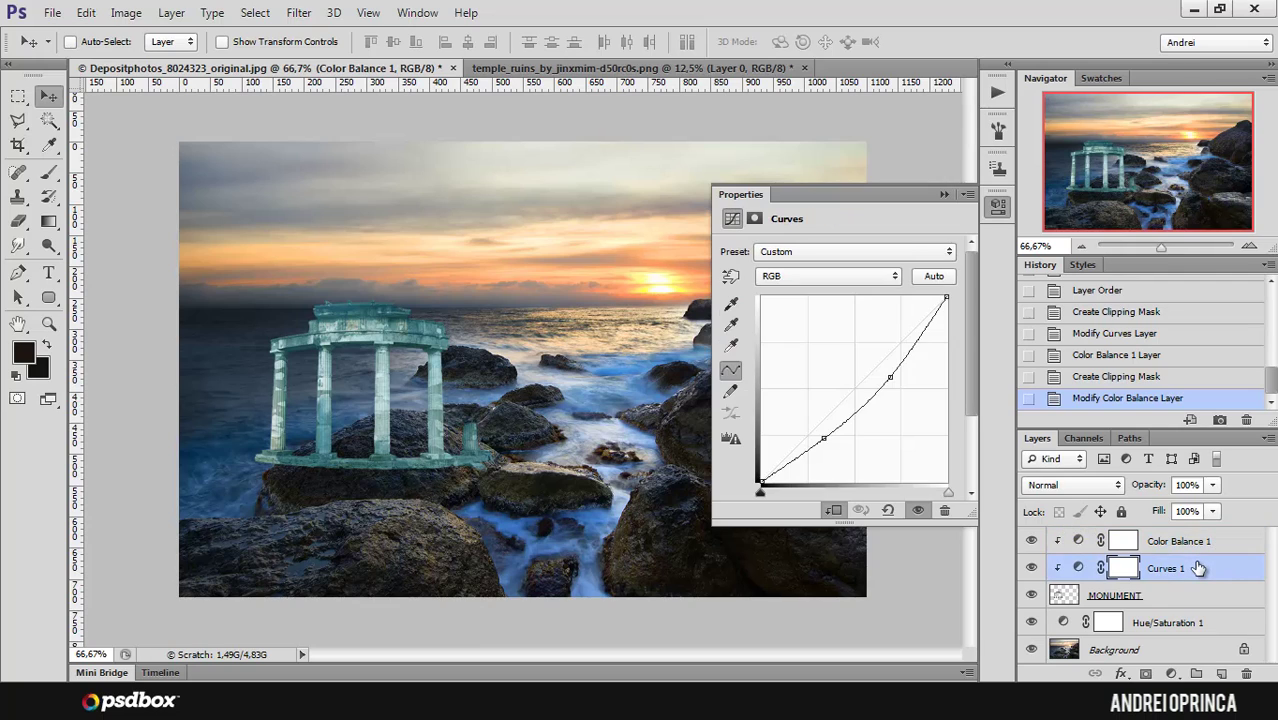
pyautogui.click(943, 194)
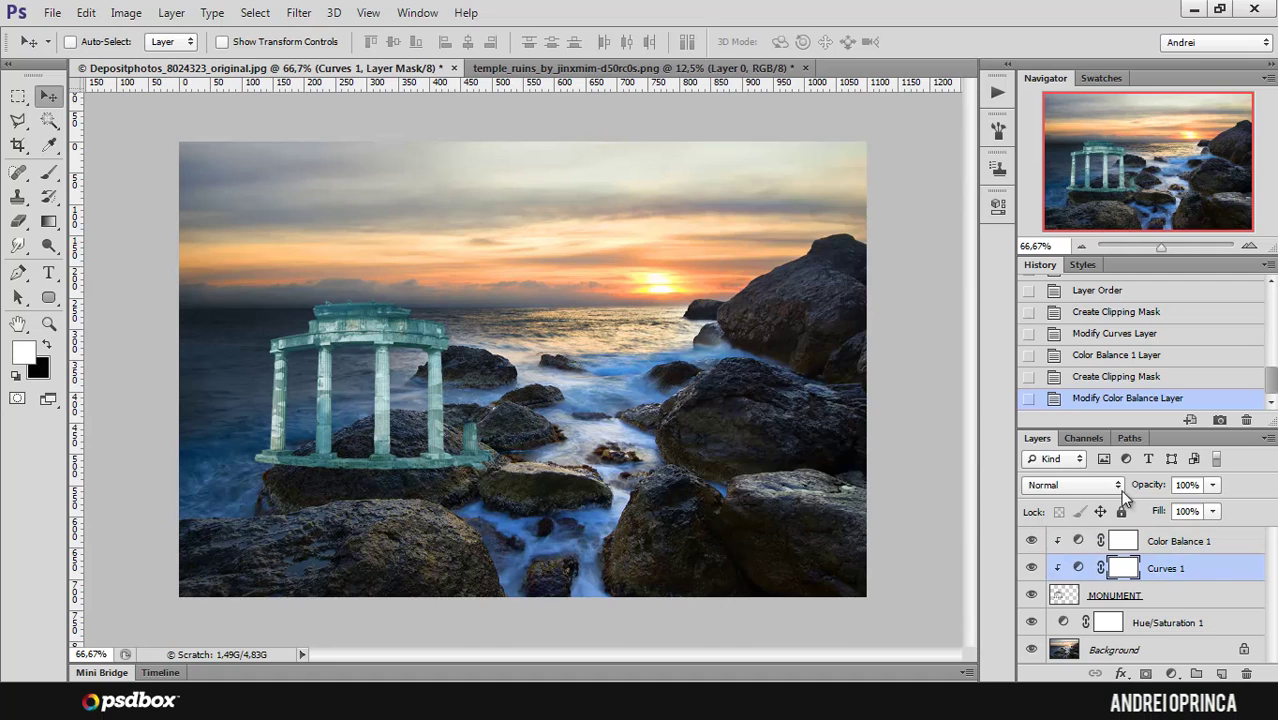
# Step: Release Color Balance 1 from its clipping mask to tint the whole image, and restore the clipping
pyautogui.click(1178, 541)
pyautogui.hotkey('ctrl', 'alt', 'g')
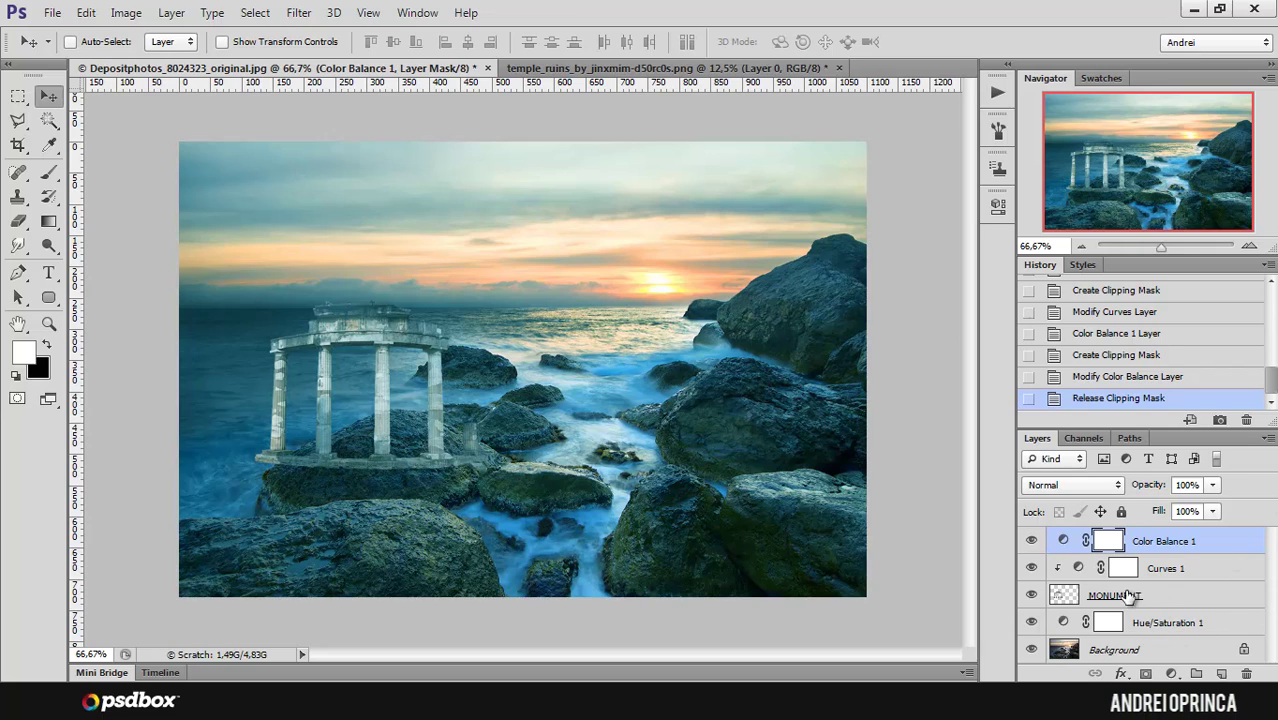
pyautogui.rightClick(1217, 544)
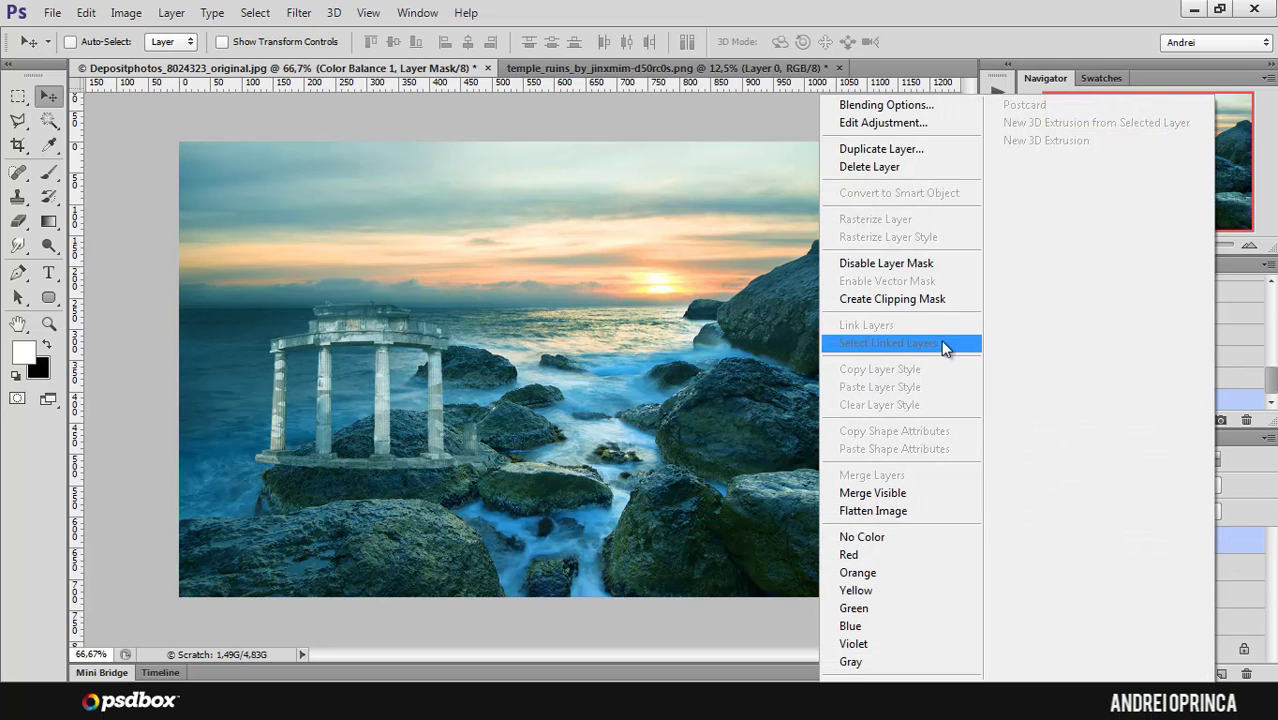
pyautogui.press('Escape')
pyautogui.keyDown('alt'); pyautogui.click(1232, 553); pyautogui.keyUp('alt')
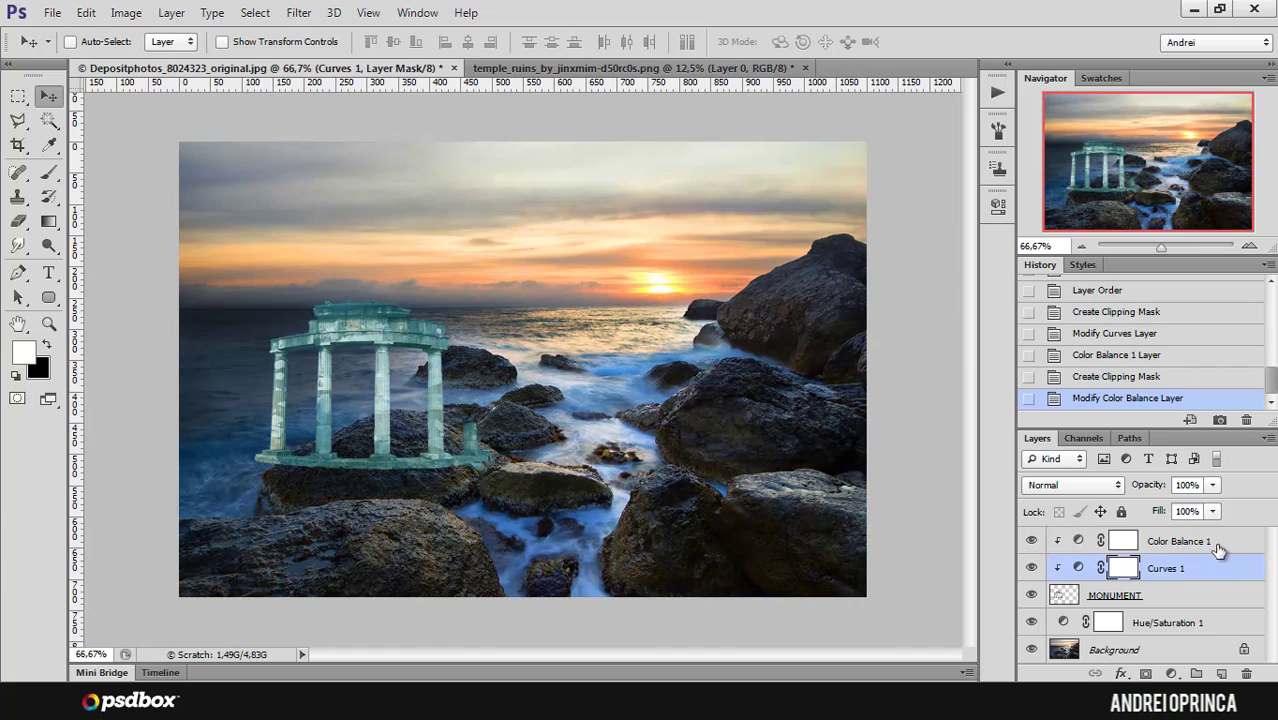
pyautogui.rightClick(1232, 553)
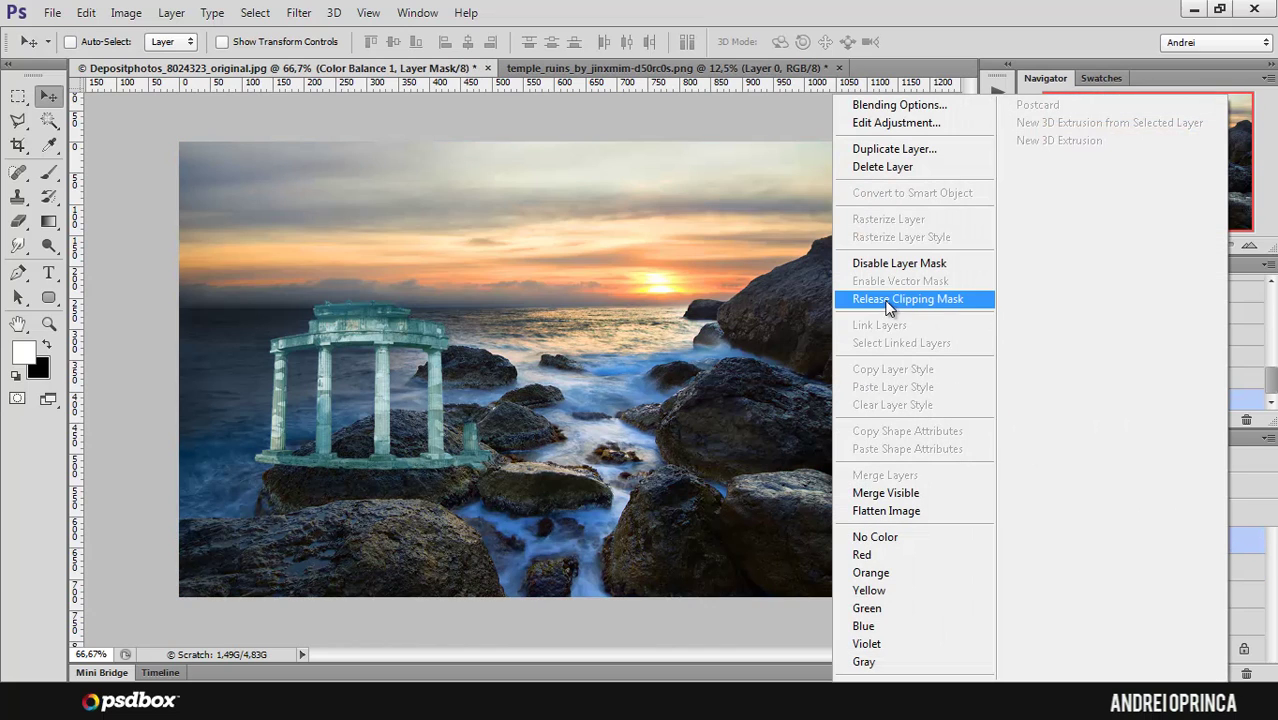
pyautogui.click(1248, 548)
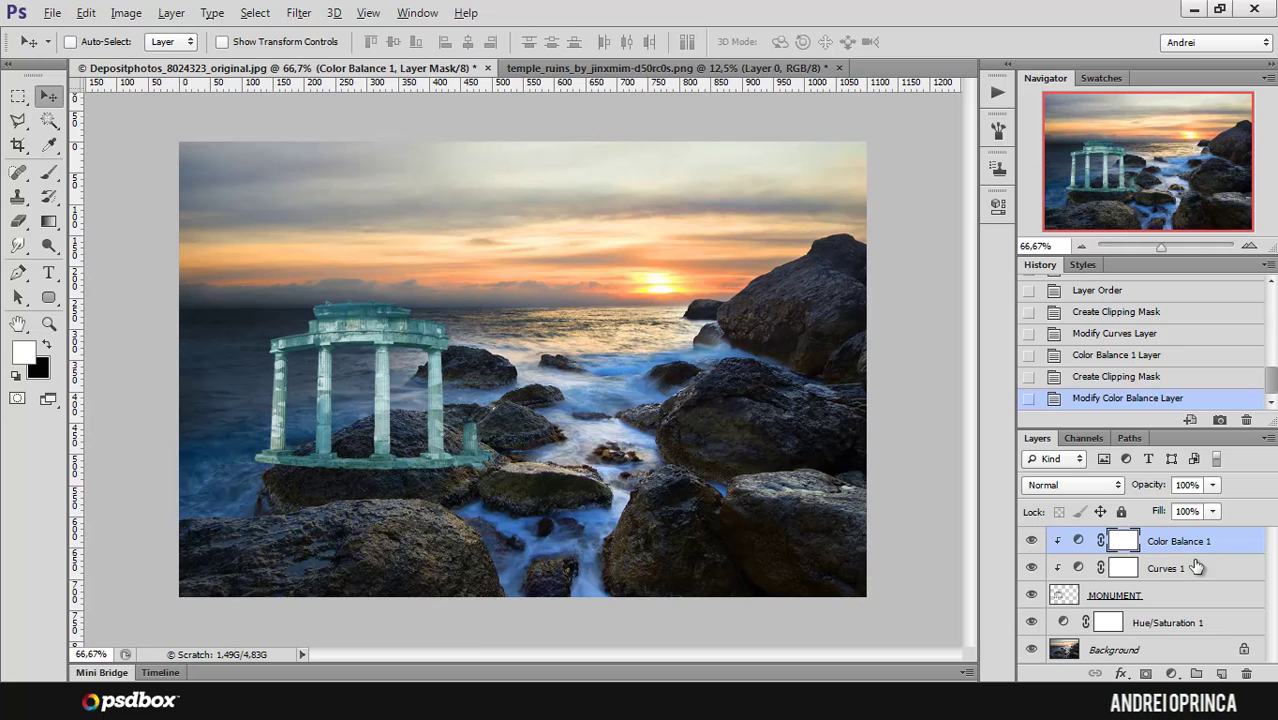
# Step: Toggle the clipping of Color Balance 1 to the layers below off and on twice
pyautogui.moveTo(1200, 560); pyautogui.dragTo(1195, 548)
pyautogui.keyDown('alt'); pyautogui.click(1190, 553); pyautogui.keyUp('alt')
pyautogui.keyDown('alt'); pyautogui.click(1190, 553); pyautogui.keyUp('alt')
pyautogui.keyDown('alt'); pyautogui.click(1190, 553); pyautogui.keyUp('alt')
pyautogui.keyDown('alt'); pyautogui.click(1190, 553); pyautogui.keyUp('alt')
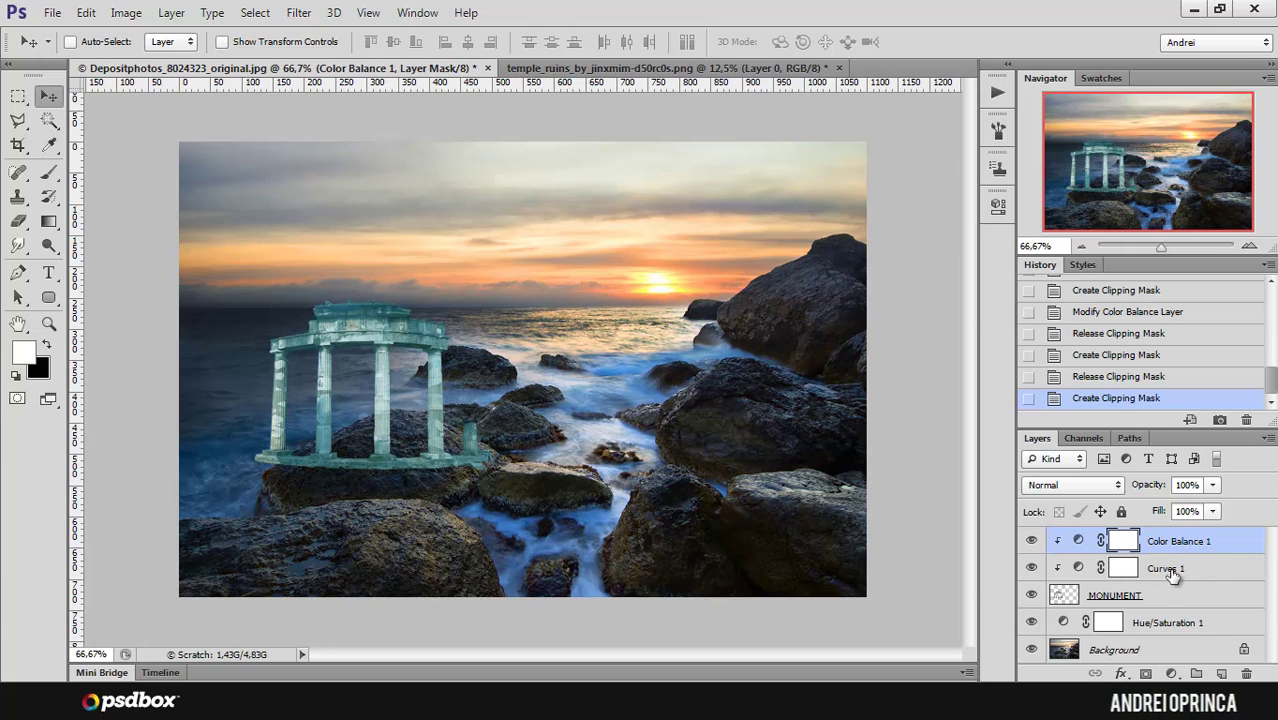
# Step: Delete the Color Balance 1, Curves 1 and Hue/Saturation 1 adjustment layers, keeping only MONUMENT and Background
pyautogui.keyDown('shift'); pyautogui.click(1234, 578); pyautogui.keyUp('shift')
pyautogui.moveTo(1240, 578); pyautogui.dragTo(1246, 673)
pyautogui.moveTo(1232, 580); pyautogui.dragTo(1246, 673)
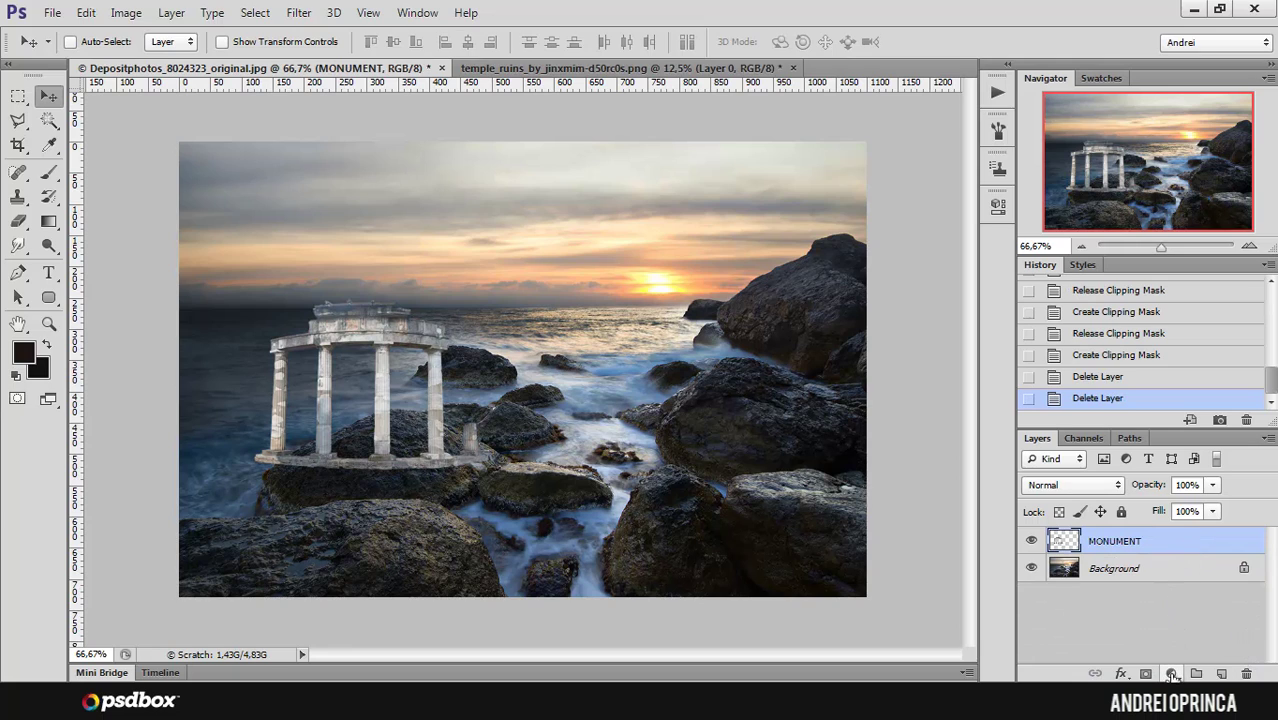
# Step: Add a Gradient Map adjustment layer above MONUMENT using the Violet, Orange preset gradient
pyautogui.click(1172, 675)
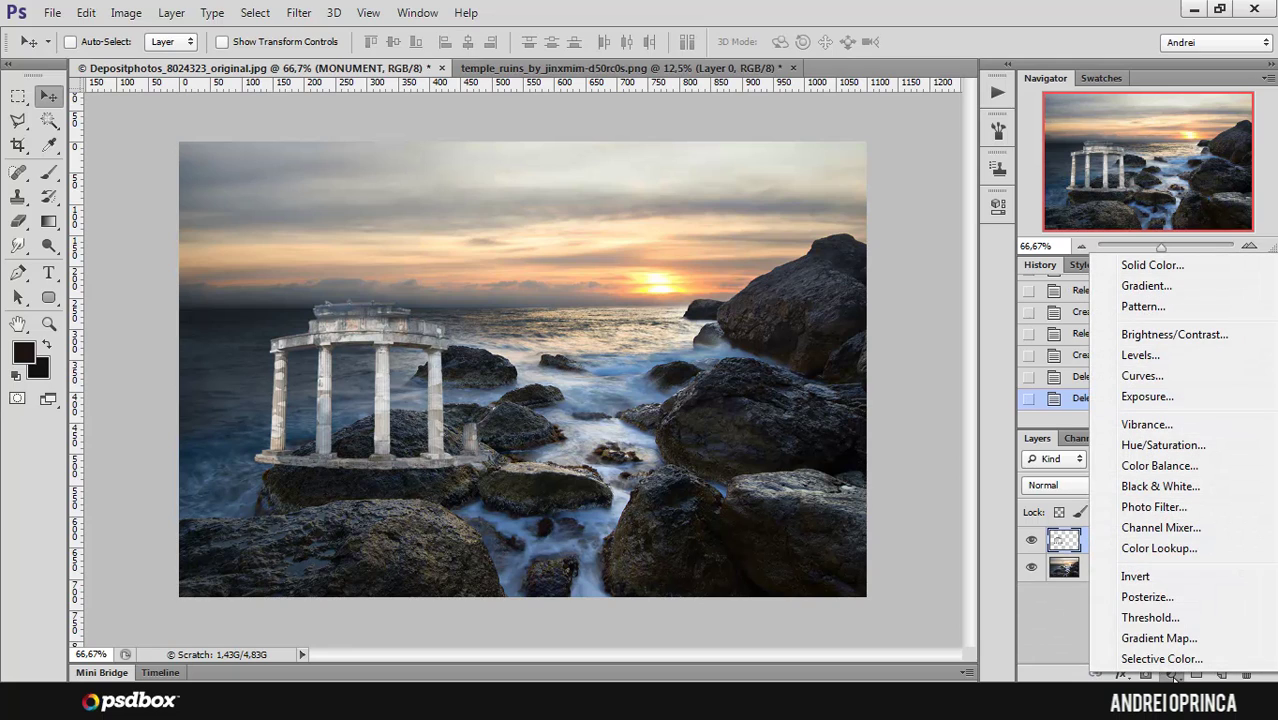
pyautogui.click(1160, 640)
pyautogui.click(880, 263)
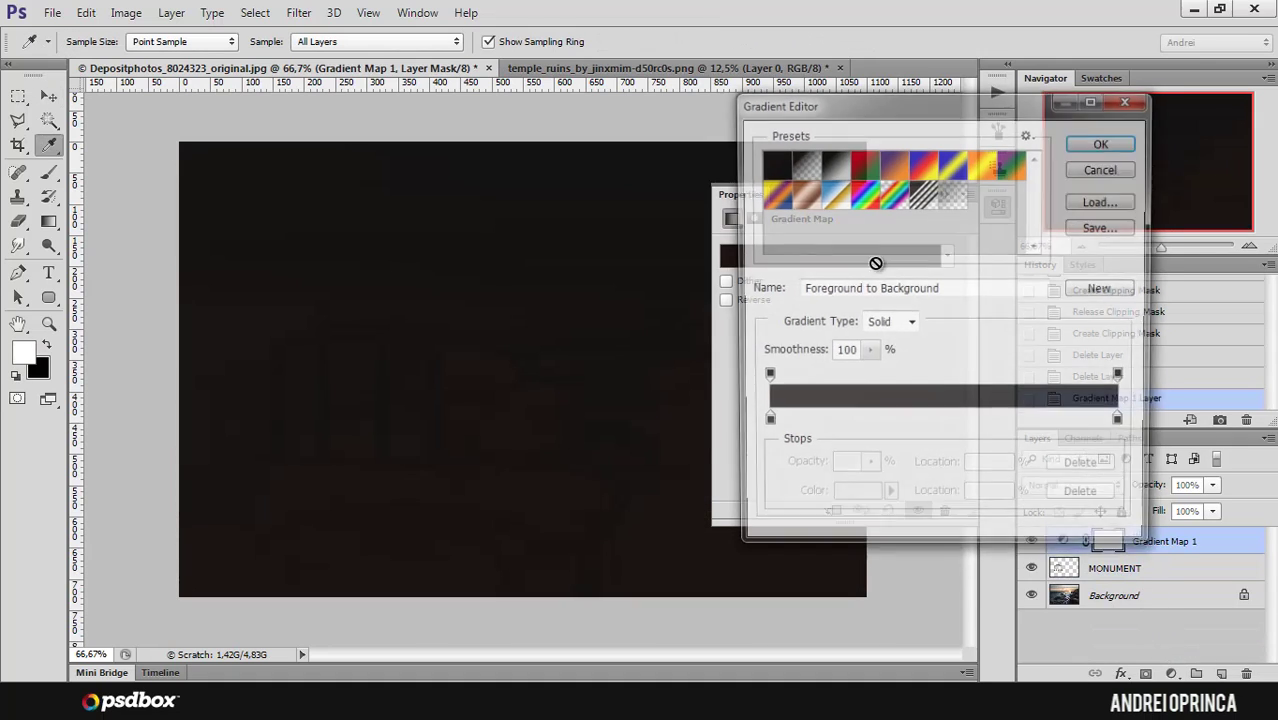
pyautogui.click(897, 168)
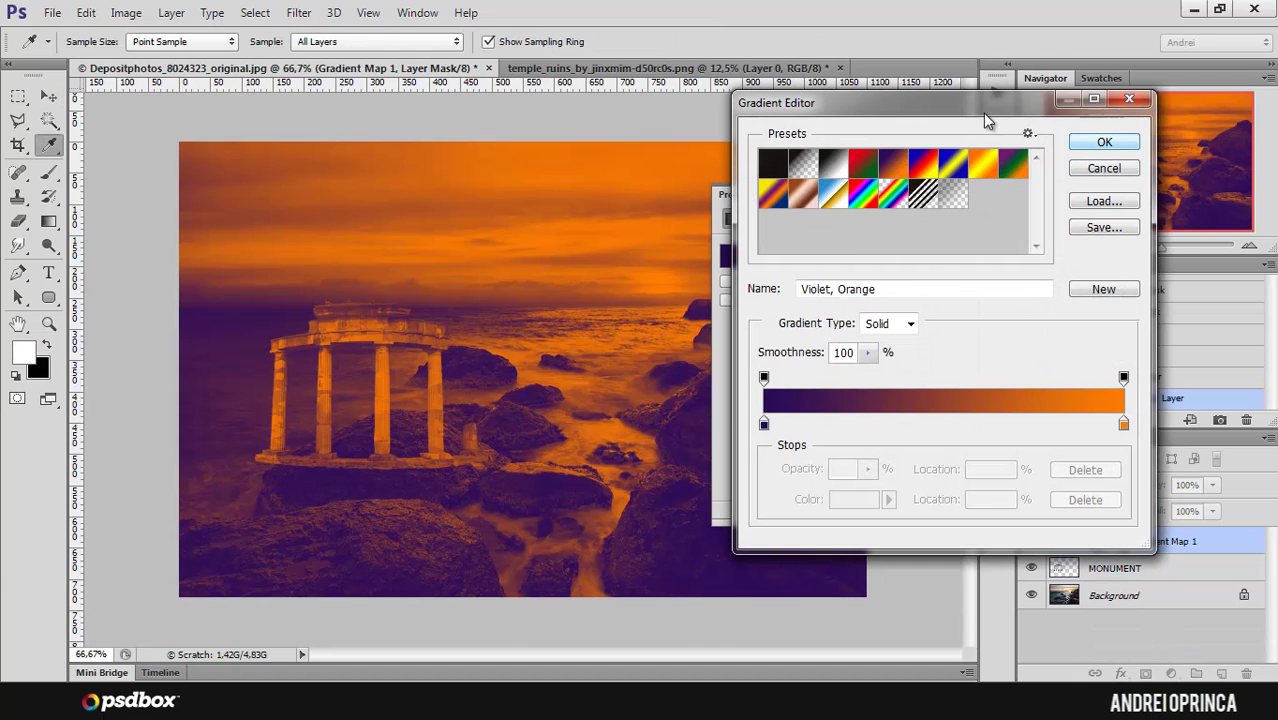
pyautogui.moveTo(958, 101); pyautogui.dragTo(783, 111)
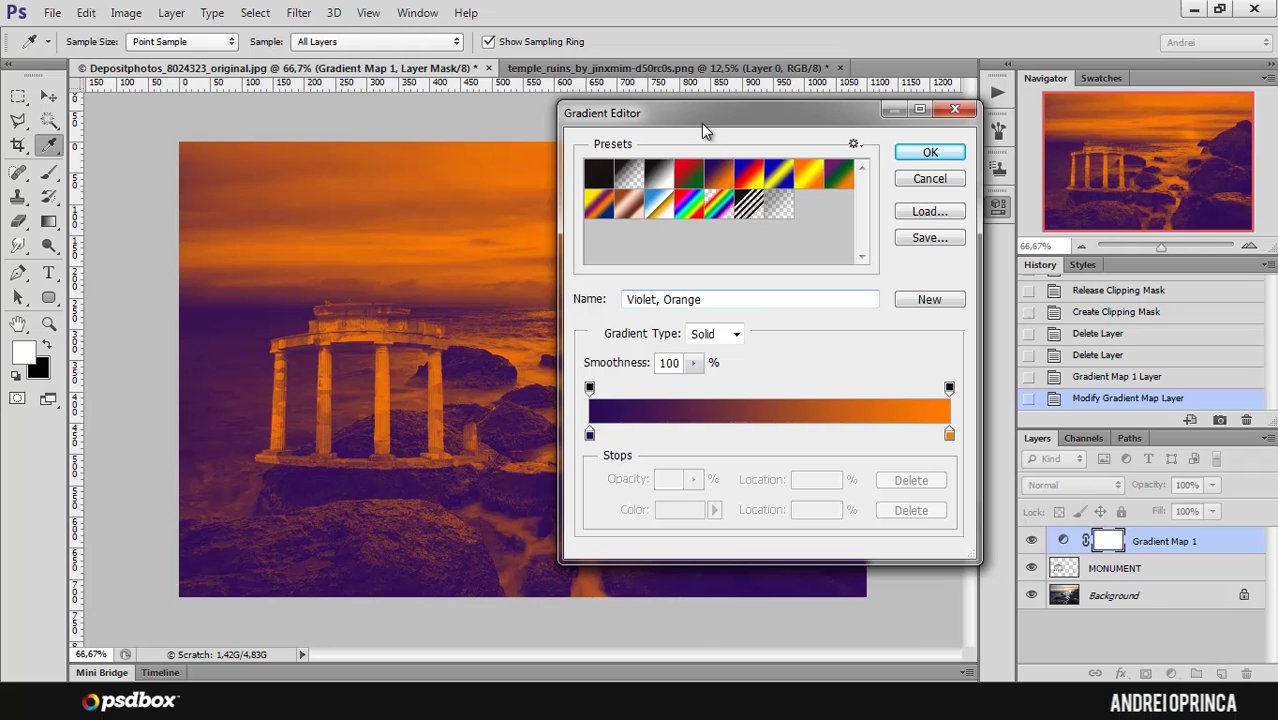
pyautogui.moveTo(703, 115); pyautogui.dragTo(819, 139)
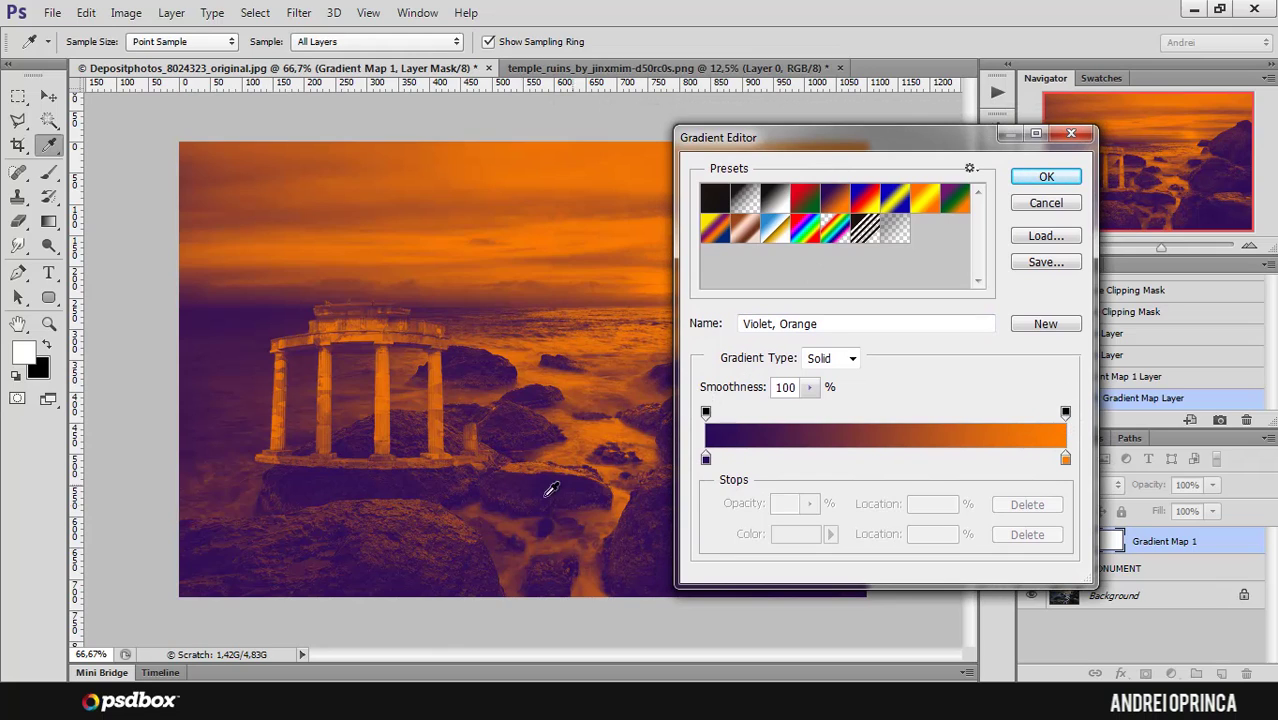
# Step: Change the gradient's violet stop at location 0% to a dark blue and accept the custom gradient
pyautogui.click(706, 458)
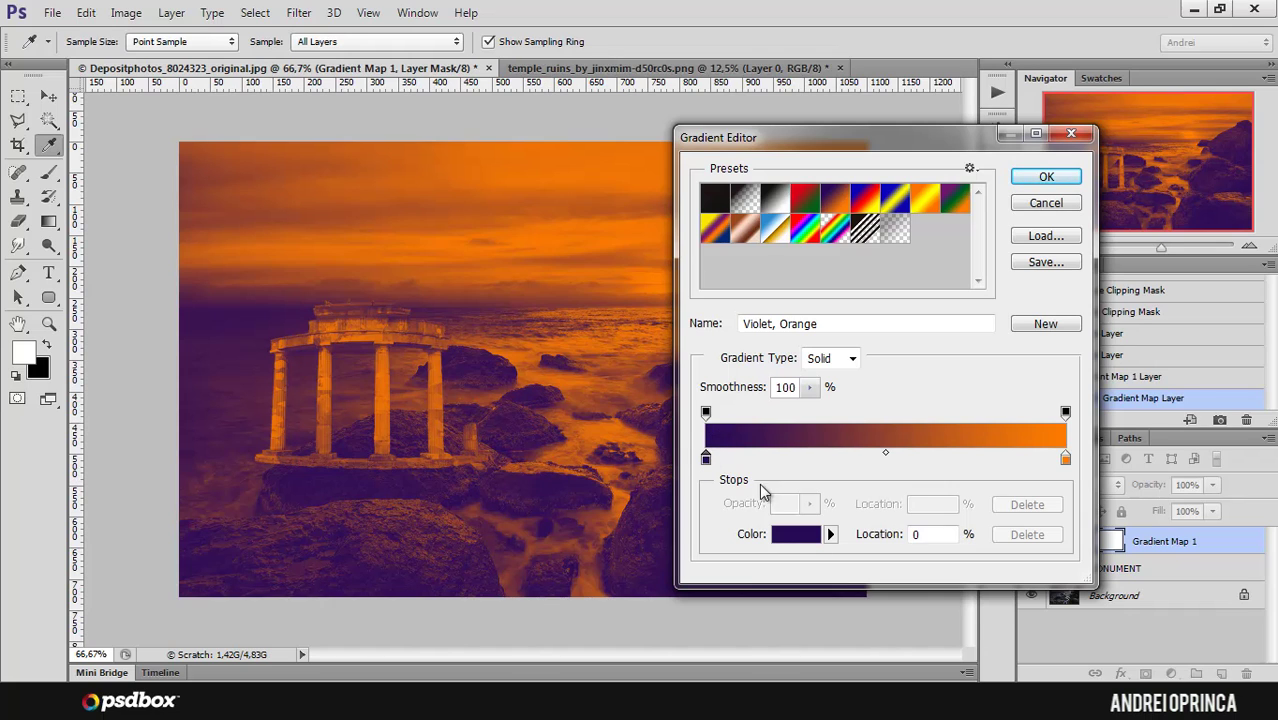
pyautogui.click(810, 533)
pyautogui.click(1064, 436)
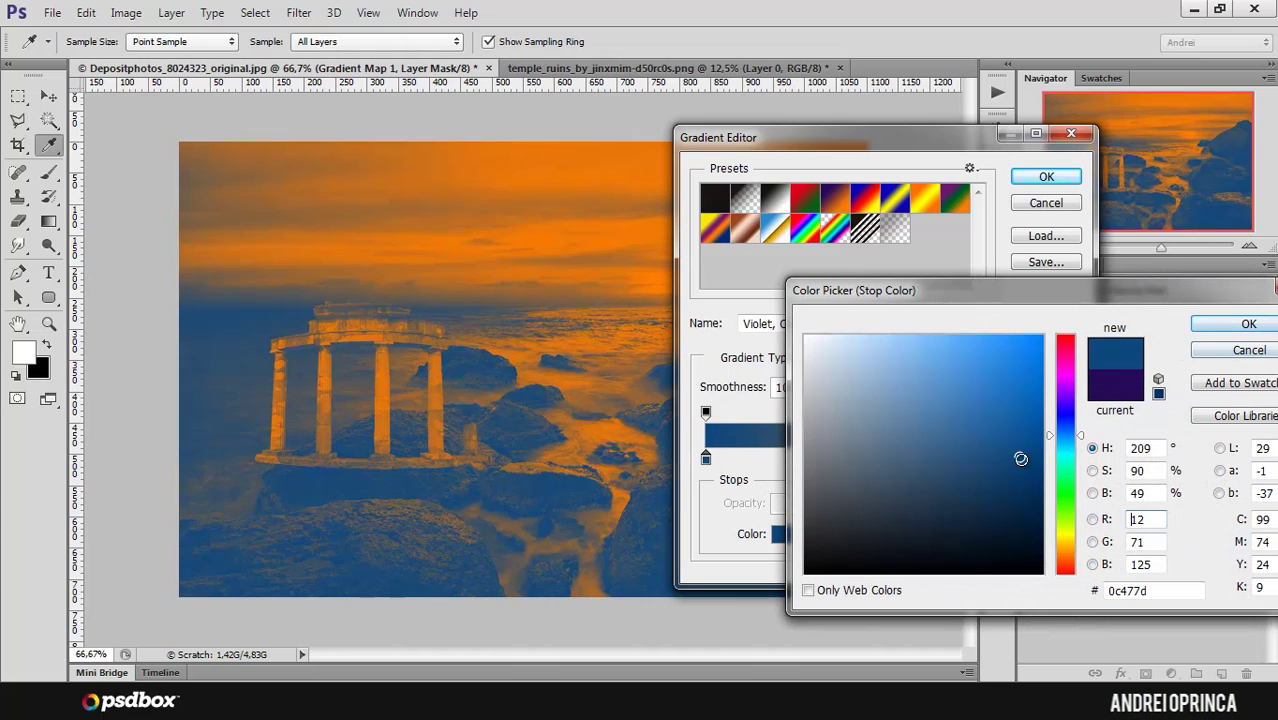
pyautogui.click(996, 478)
pyautogui.click(1212, 328)
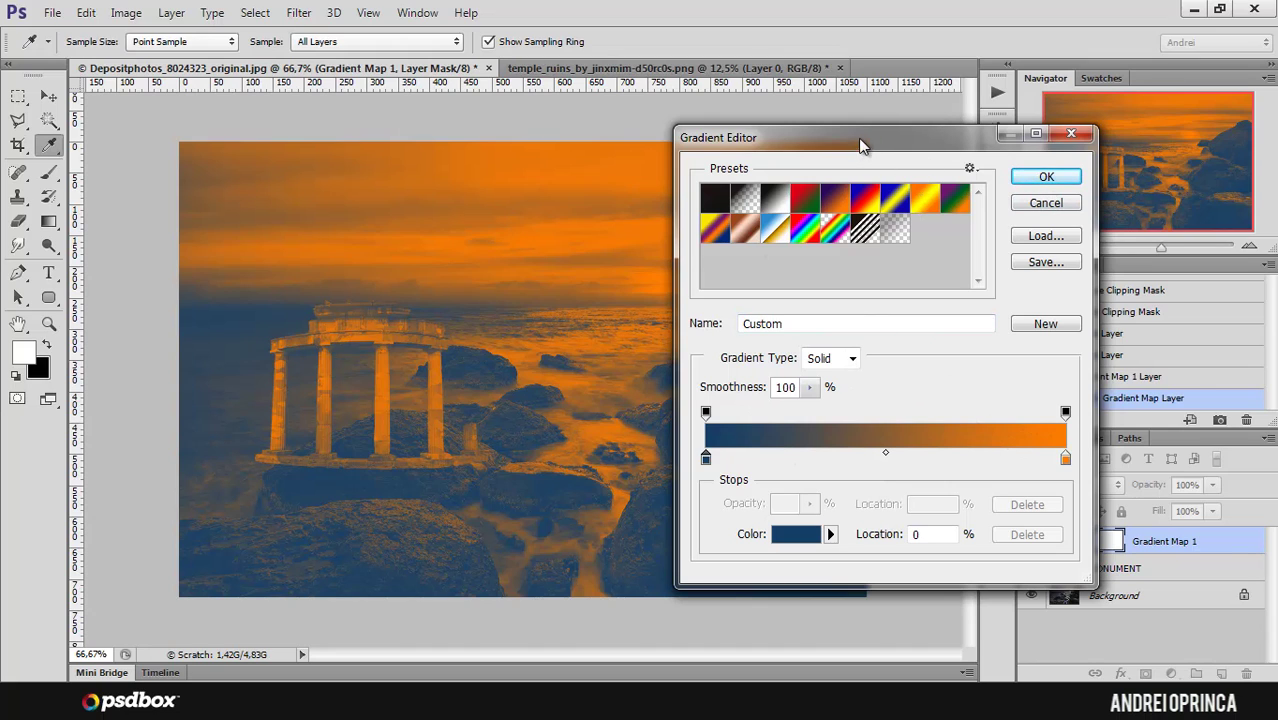
pyautogui.moveTo(873, 142); pyautogui.dragTo(848, 143)
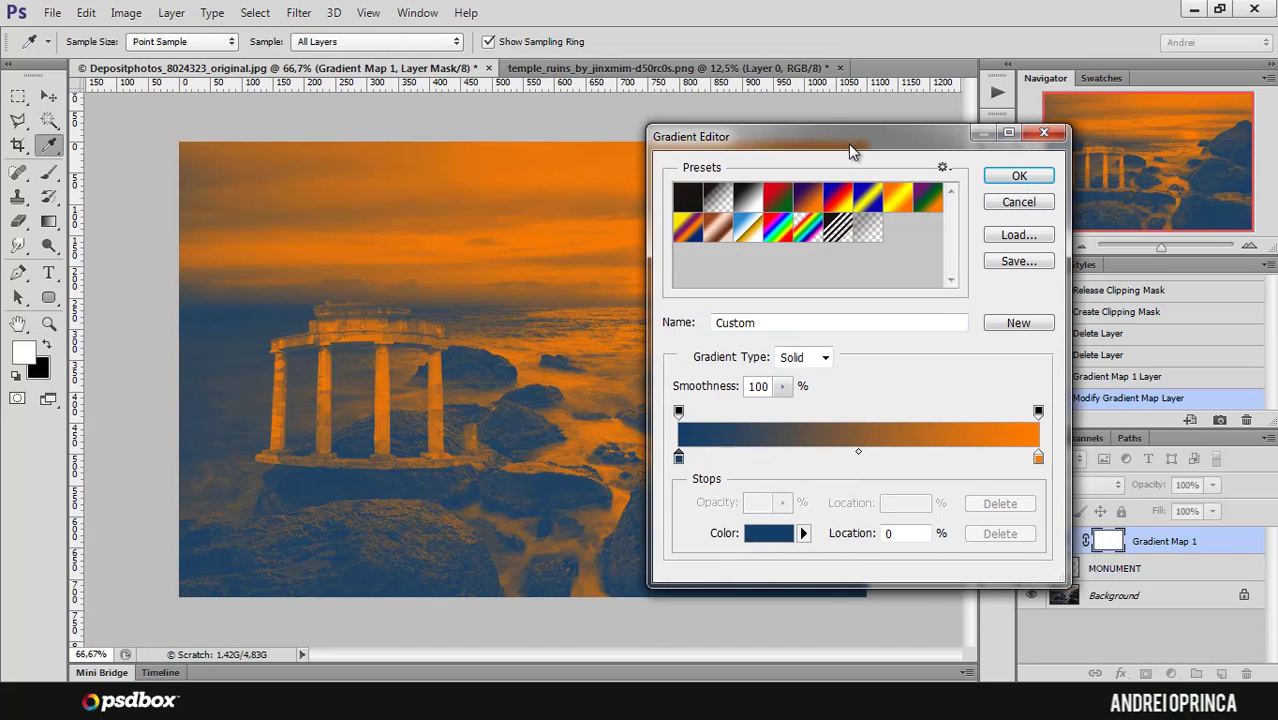
pyautogui.click(1020, 178)
pyautogui.click(942, 195)
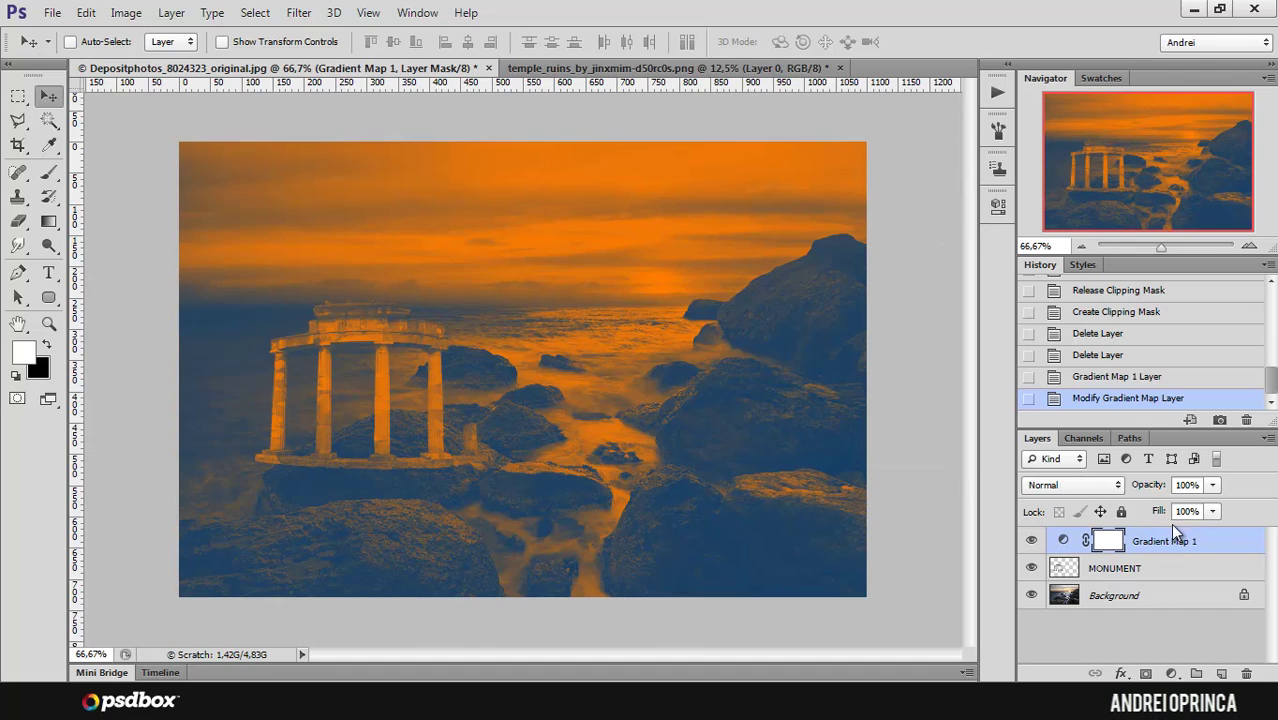
# Step: Set Gradient Map 1 to 54% opacity with the Overlay blend mode
pyautogui.click(1213, 486)
pyautogui.moveTo(1173, 510); pyautogui.dragTo(1150, 508)
pyautogui.click(1095, 488)
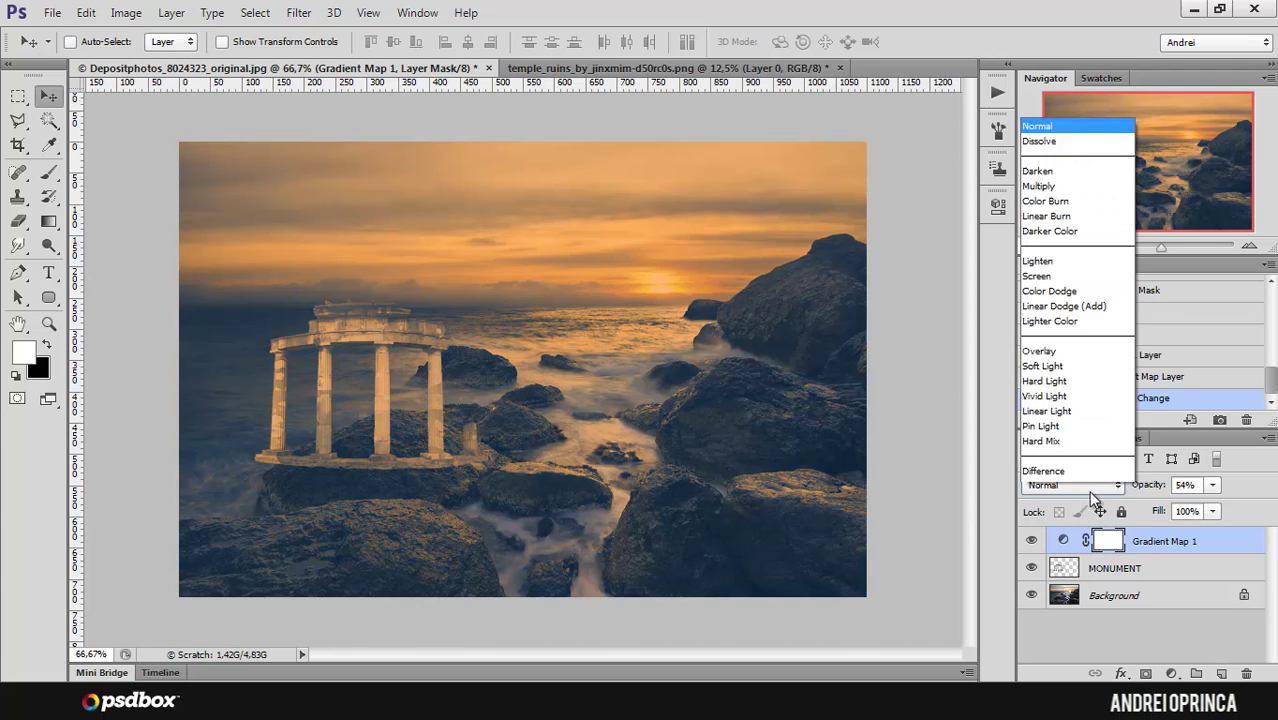
pyautogui.click(1070, 246)
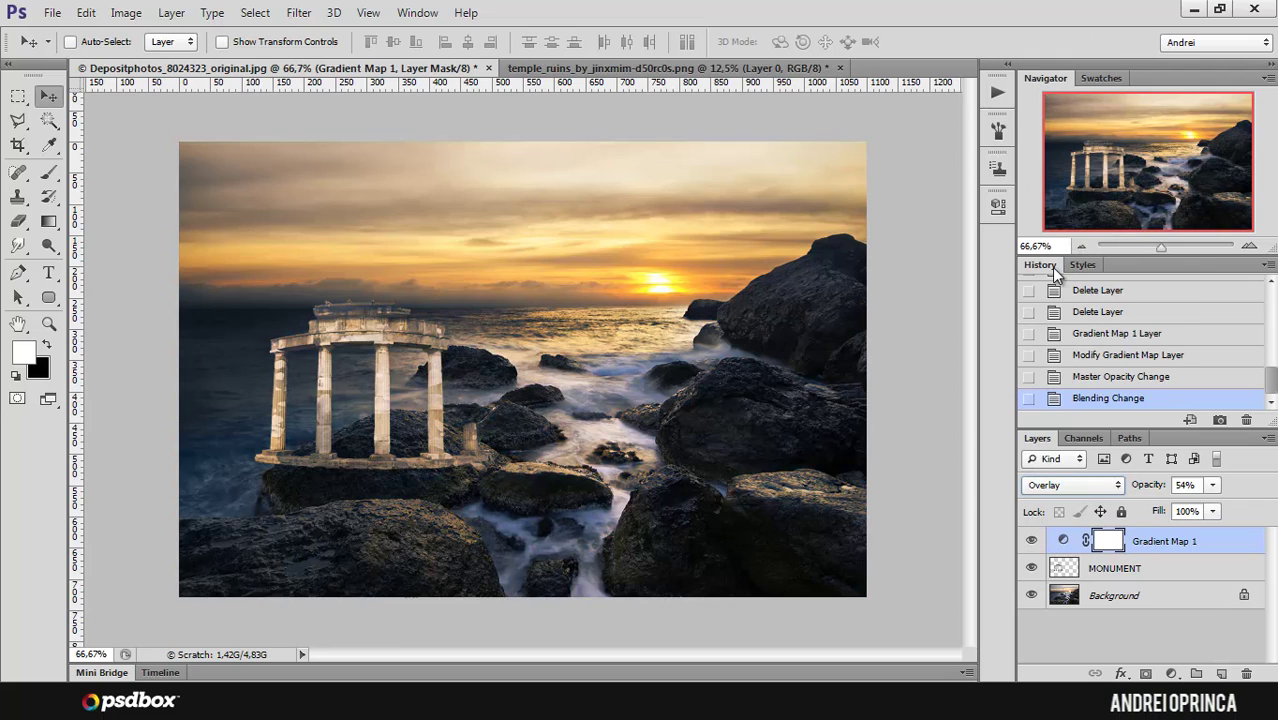
# Step: Set Gradient Map 1 to the Soft Light blend mode at 83% opacity
pyautogui.click(1080, 488)
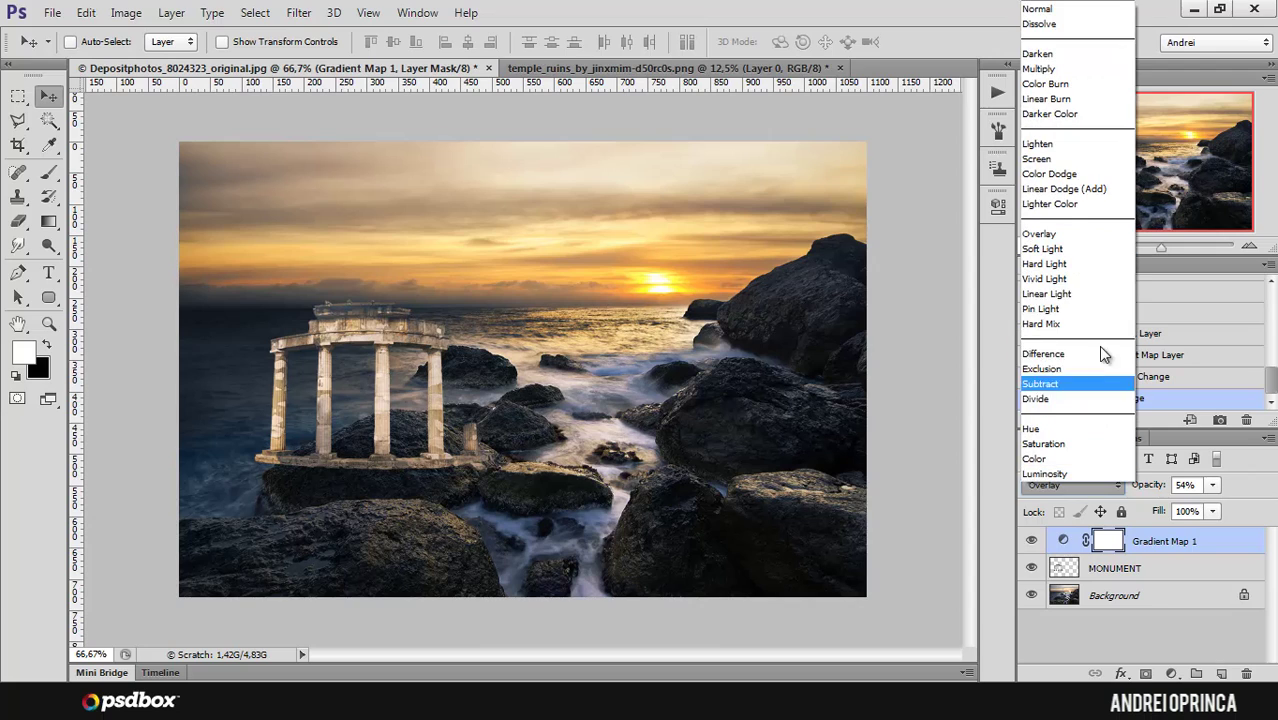
pyautogui.click(1045, 248)
pyautogui.click(1212, 485)
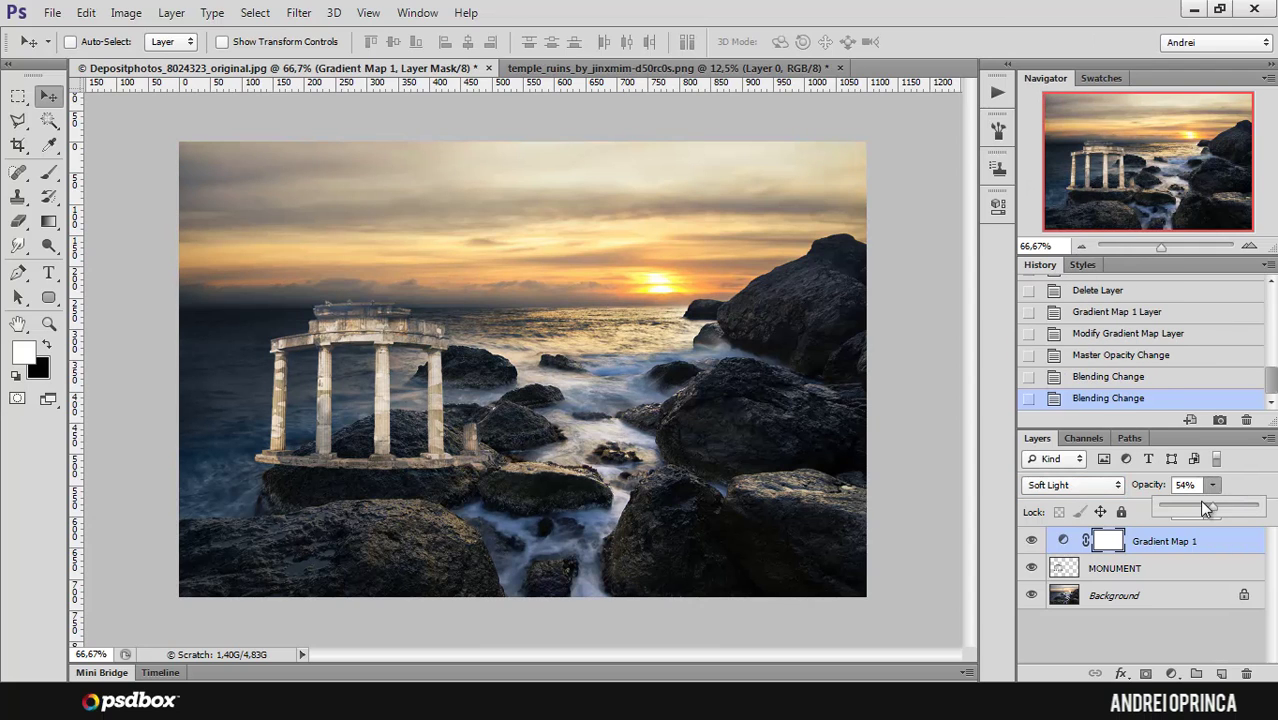
pyautogui.moveTo(1205, 509); pyautogui.dragTo(1240, 508)
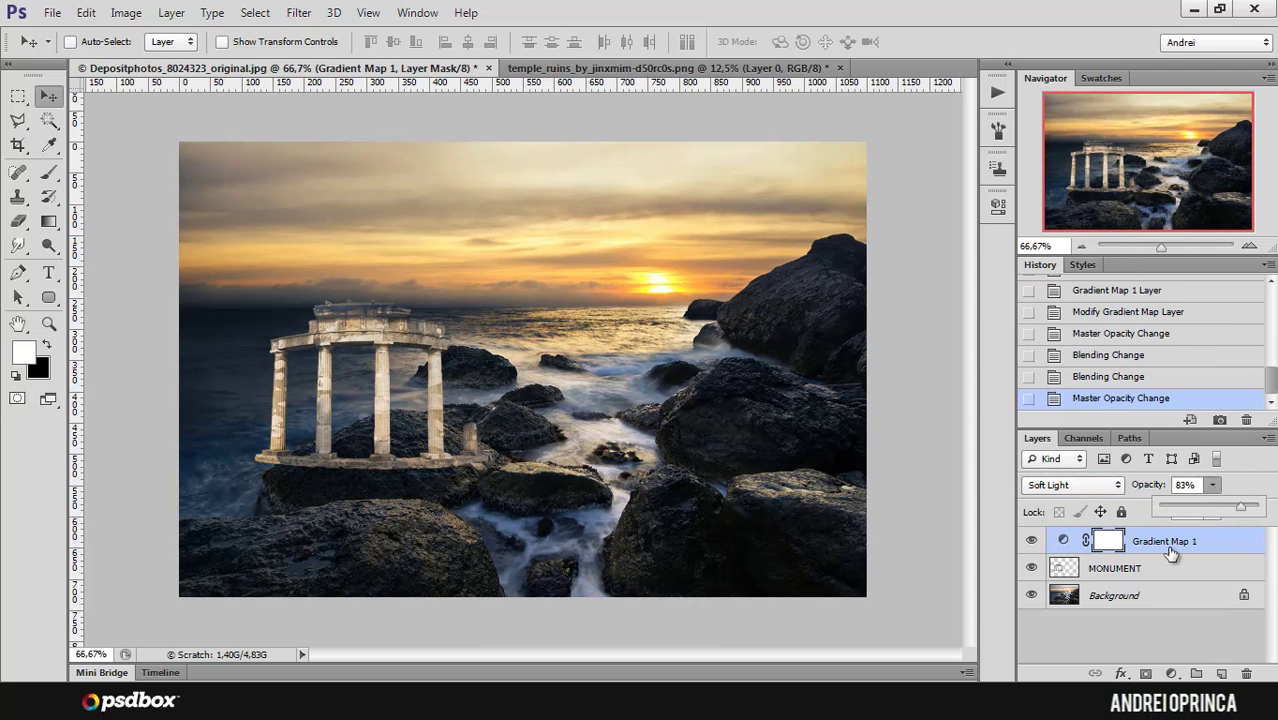
# Step: Hide and show Gradient Map 1 to compare the image with and without it
pyautogui.click(1063, 541)
pyautogui.click(1032, 541)
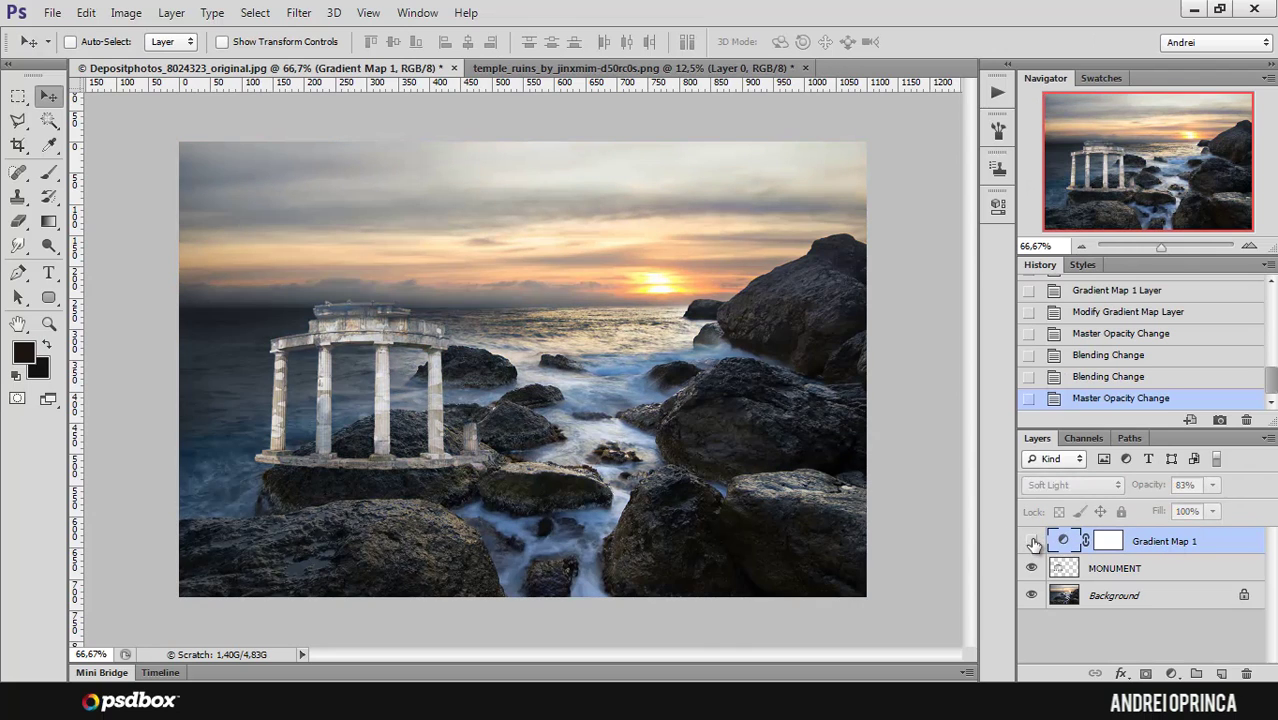
pyautogui.click(1032, 541)
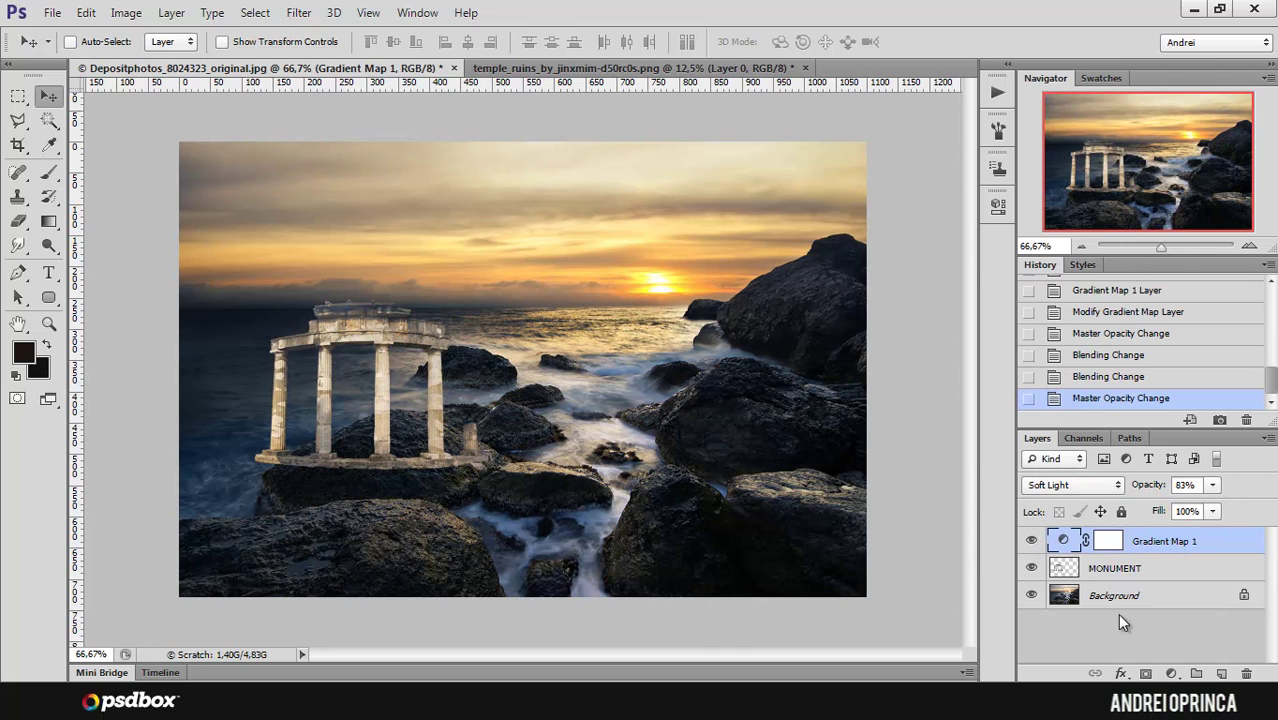
# Step: Add a Photo Filter adjustment layer above Gradient Map 1 with the Deep Red filter at 42% density
pyautogui.click(1171, 673)
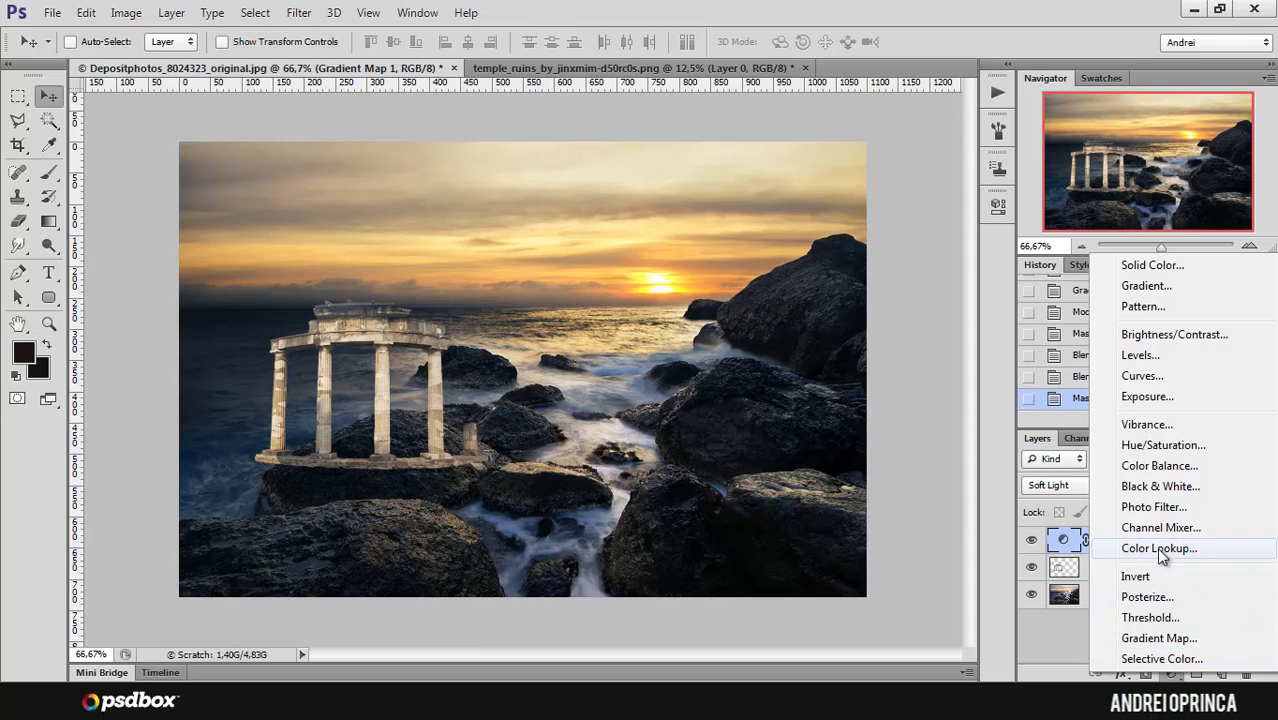
pyautogui.click(1160, 507)
pyautogui.click(830, 252)
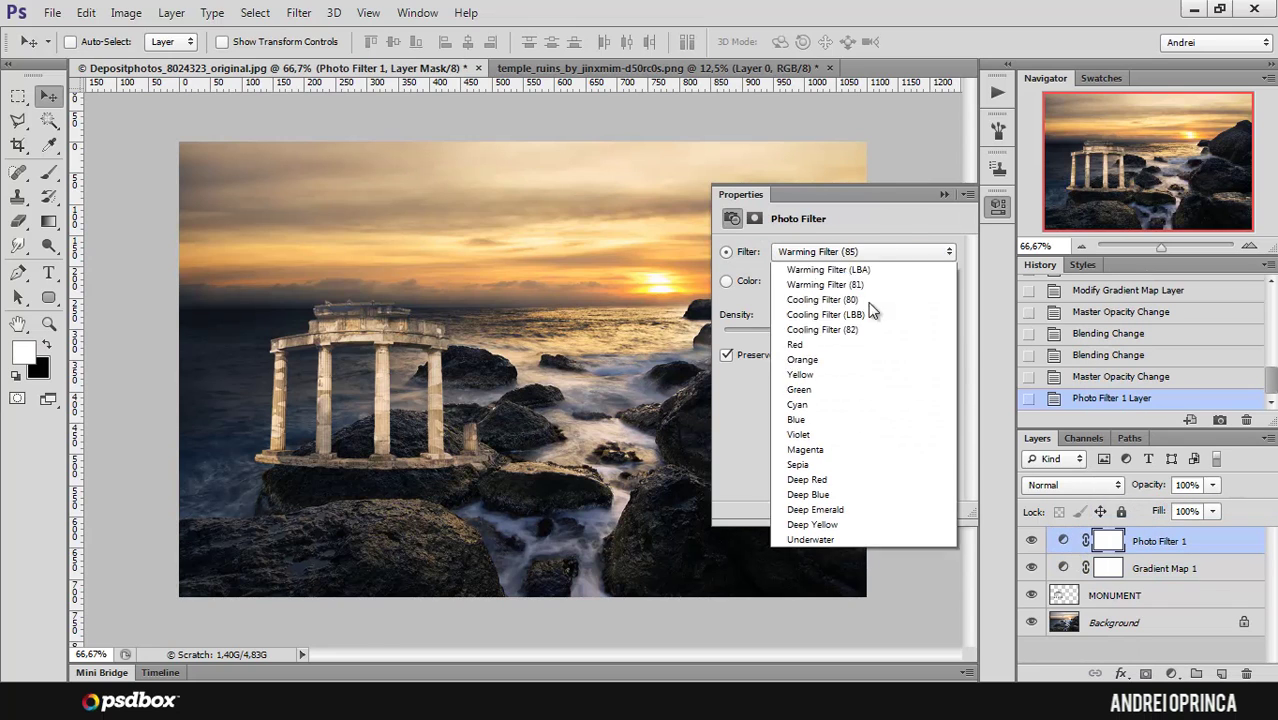
pyautogui.click(818, 498)
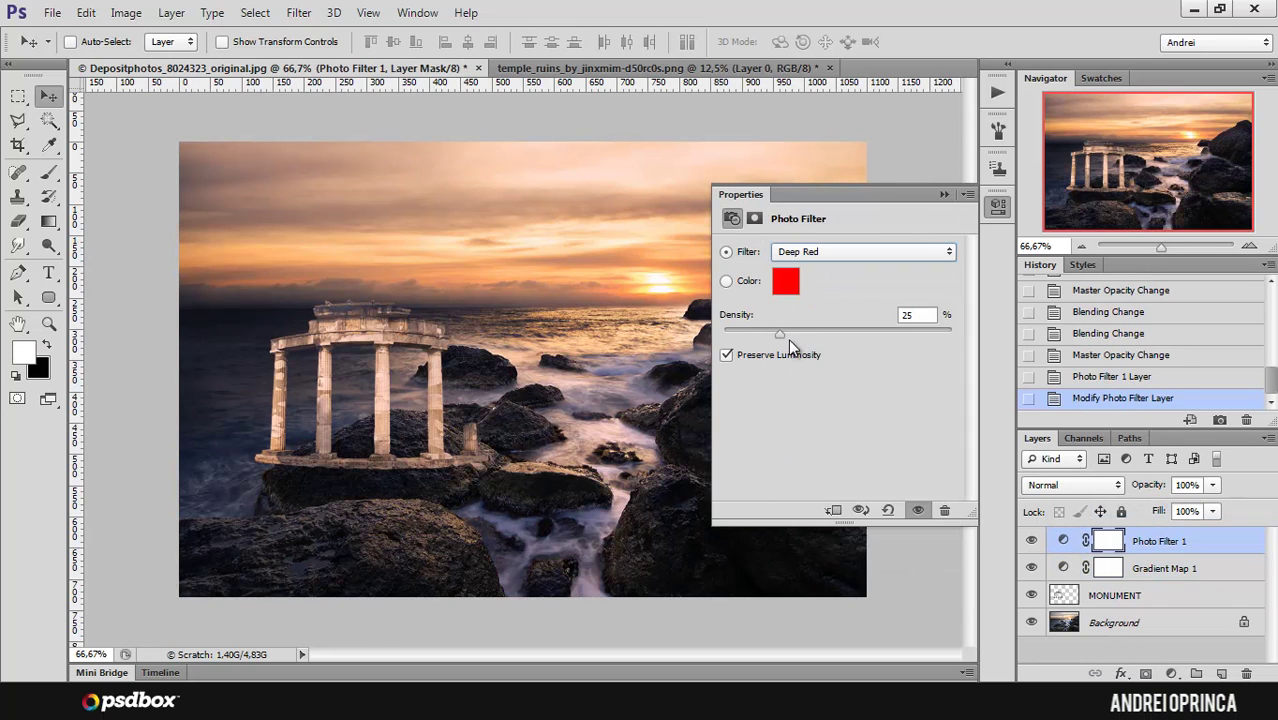
pyautogui.moveTo(788, 338); pyautogui.dragTo(817, 335)
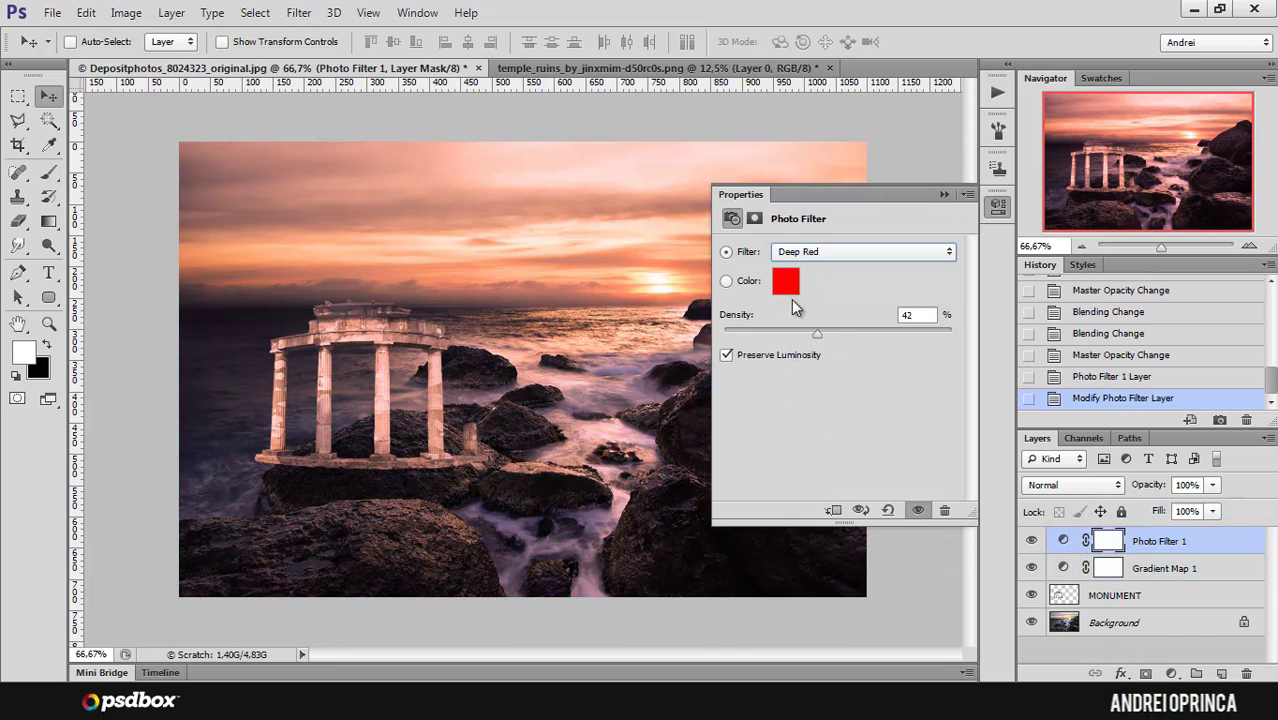
# Step: Try several blend modes on Photo Filter 1, starting from Exclusion, and settle on Pin Light
pyautogui.click(1074, 484)
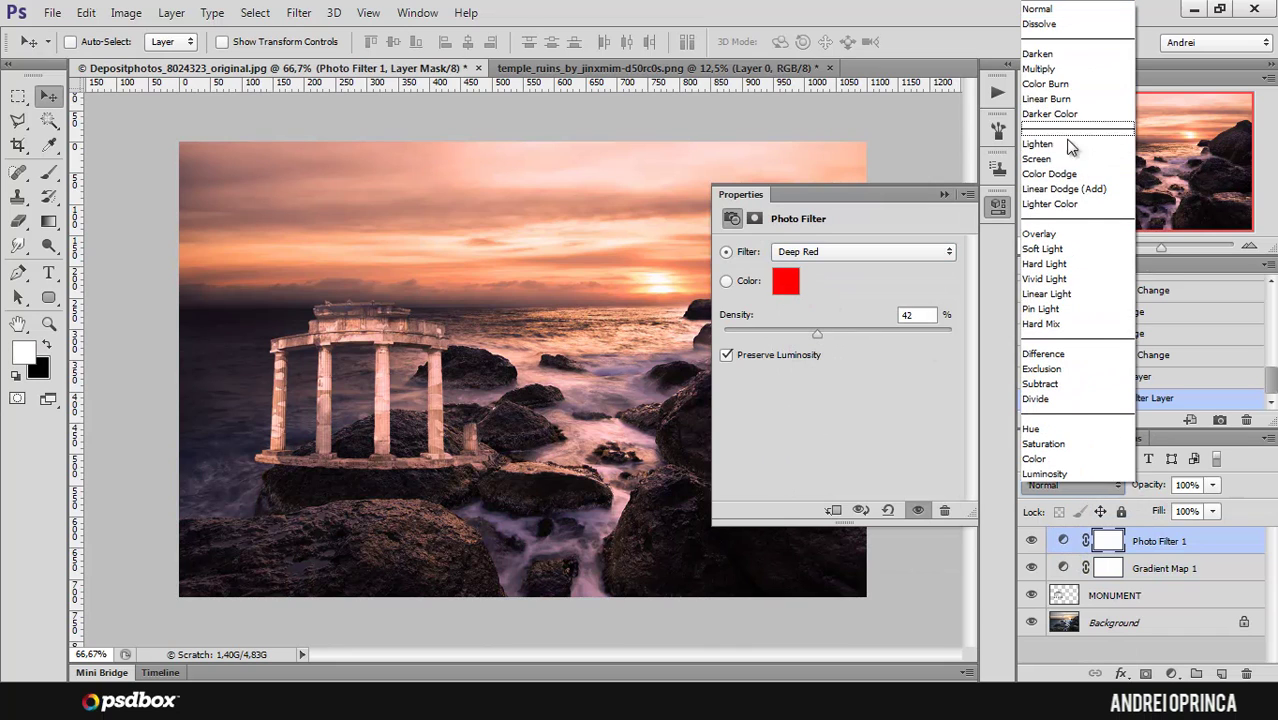
pyautogui.click(1040, 372)
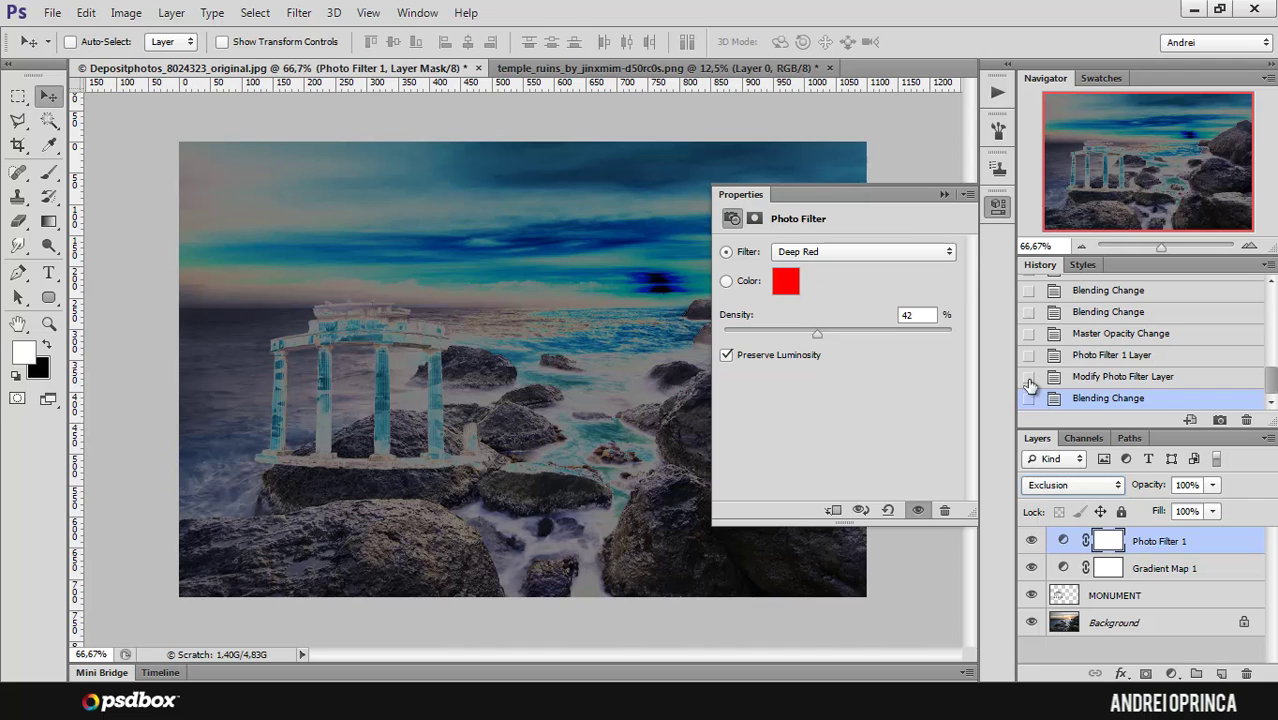
pyautogui.press('Up')
pyautogui.press('Up')
pyautogui.press('Up')
pyautogui.press('Up')
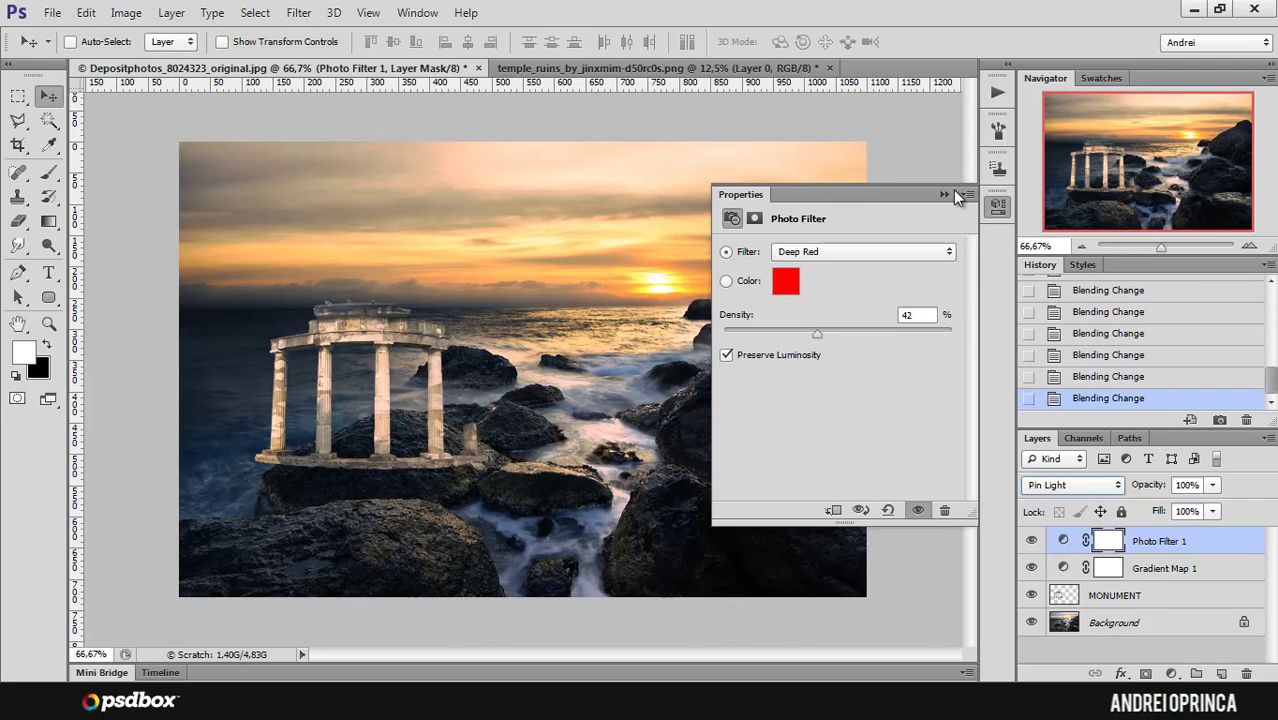
pyautogui.click(953, 190)
# Step: Clip Gradient Map 1 and Photo Filter 1 to MONUMENT, and release both from the clipping mask
pyautogui.keyDown('alt'); pyautogui.click(1169, 578); pyautogui.keyUp('alt')
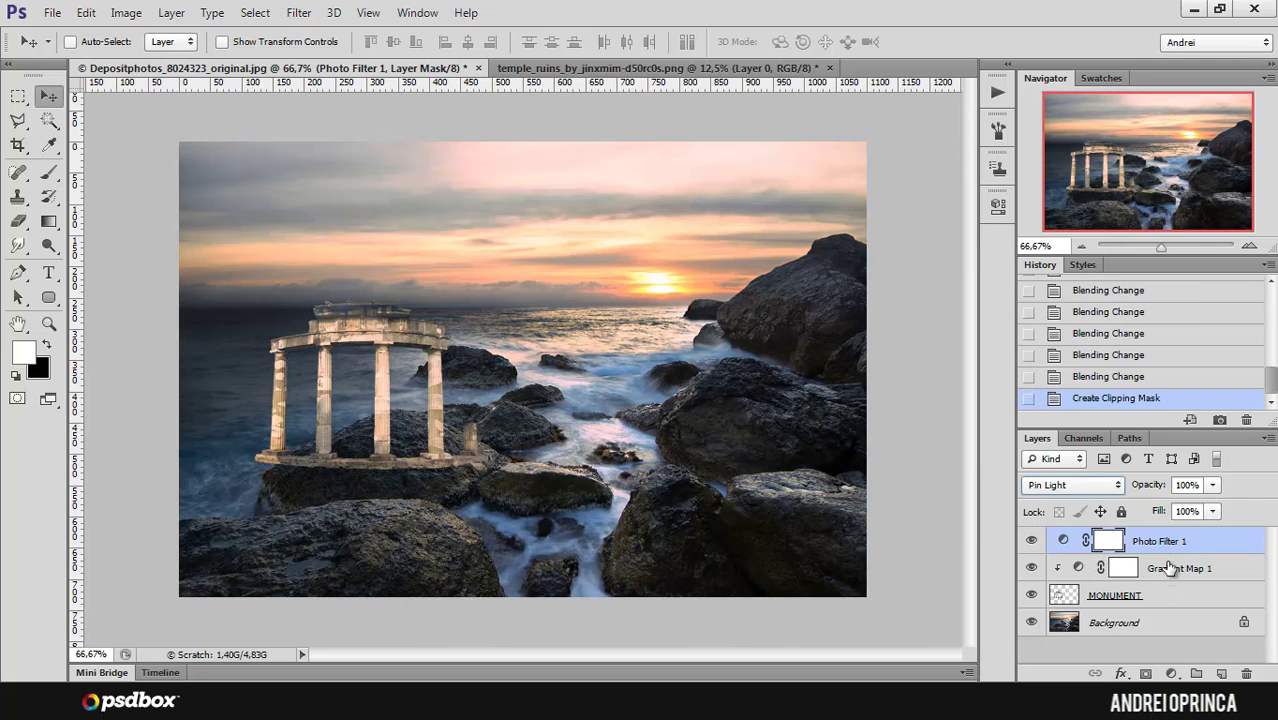
pyautogui.keyDown('alt'); pyautogui.click(1178, 554); pyautogui.keyUp('alt')
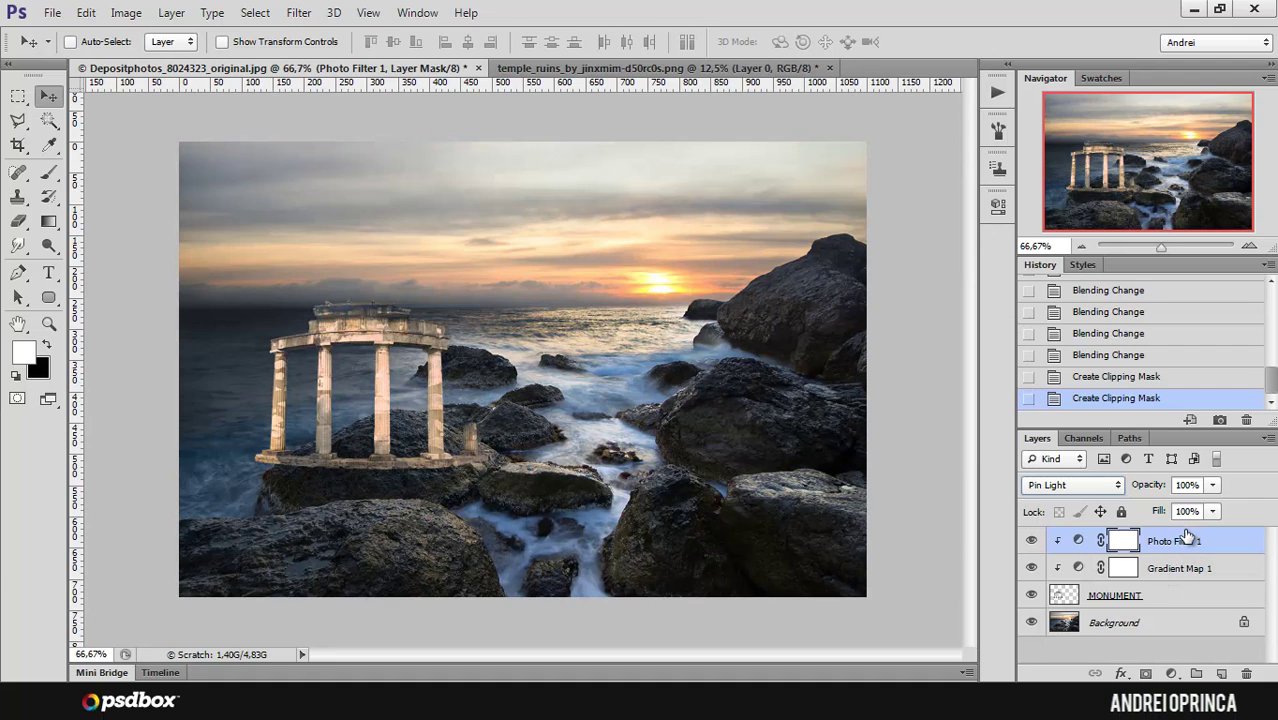
pyautogui.keyDown('alt'); pyautogui.click(1175, 554); pyautogui.keyUp('alt')
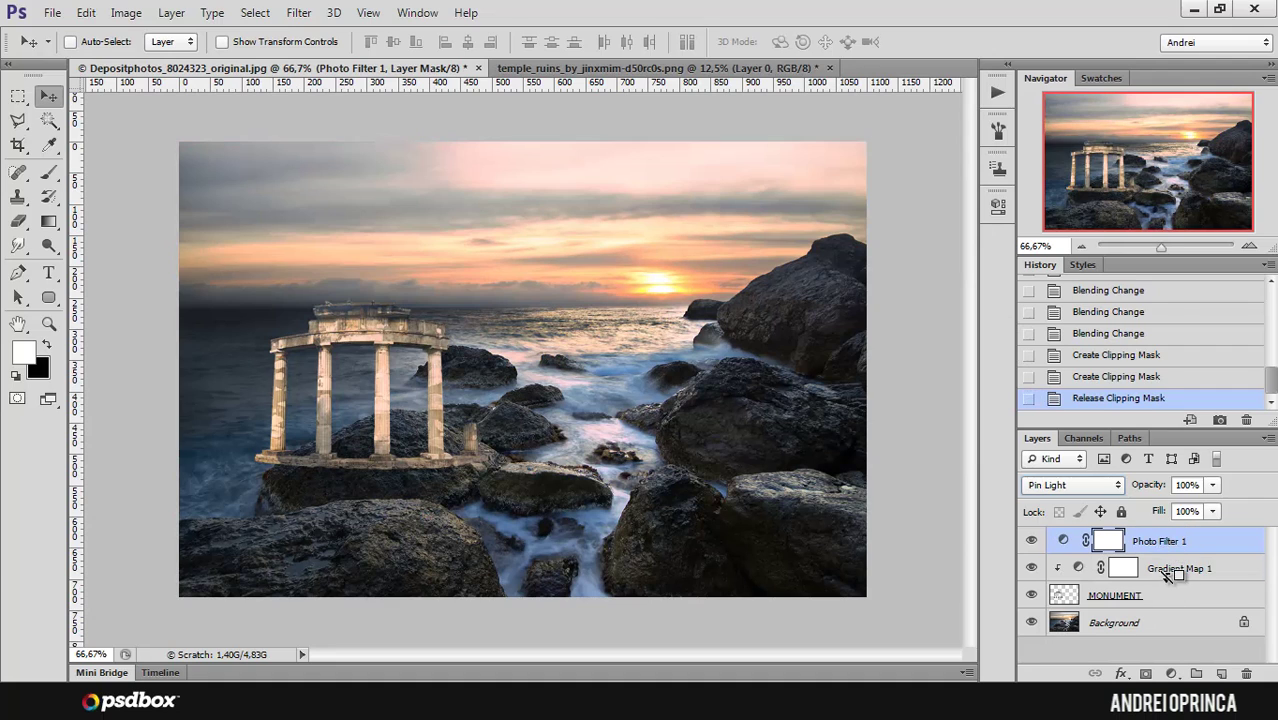
pyautogui.keyDown('alt'); pyautogui.click(1166, 574); pyautogui.keyUp('alt')
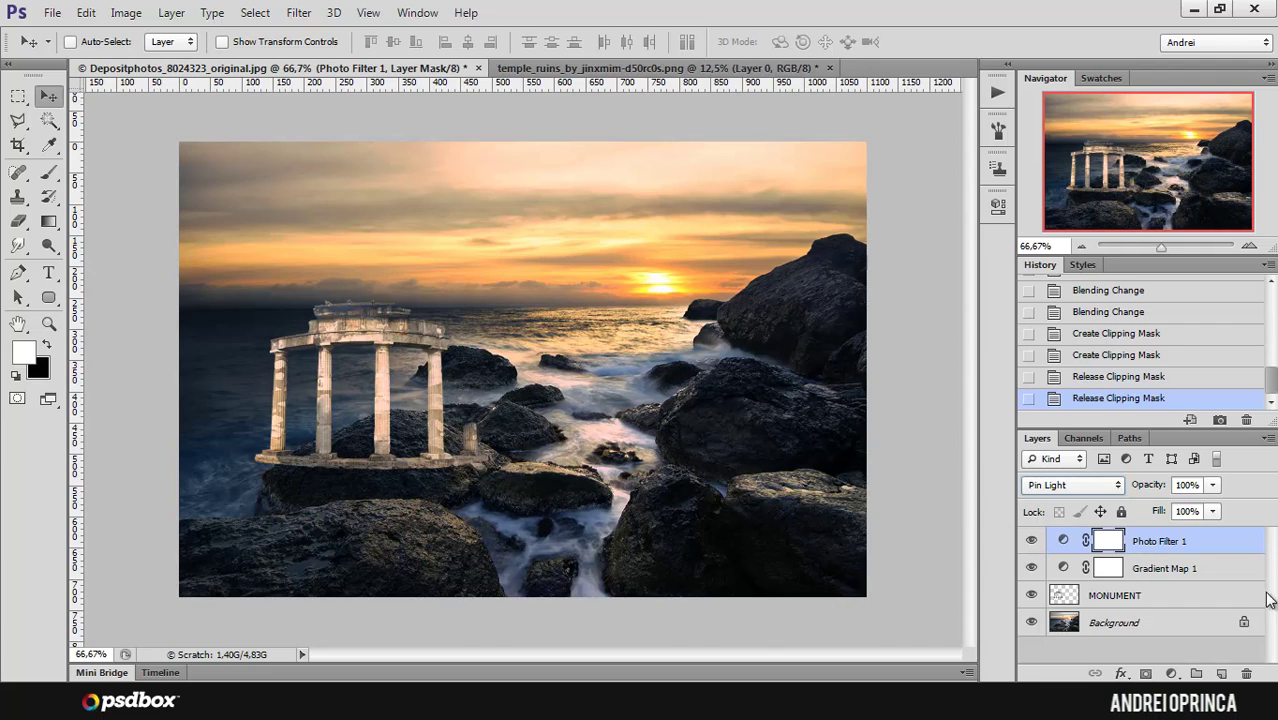
# Step: Compare the Background alone with the full composite by hiding and restoring all other layers, and reselect Photo Filter 1
pyautogui.keyDown('shift'); pyautogui.click(1234, 570); pyautogui.keyUp('shift')
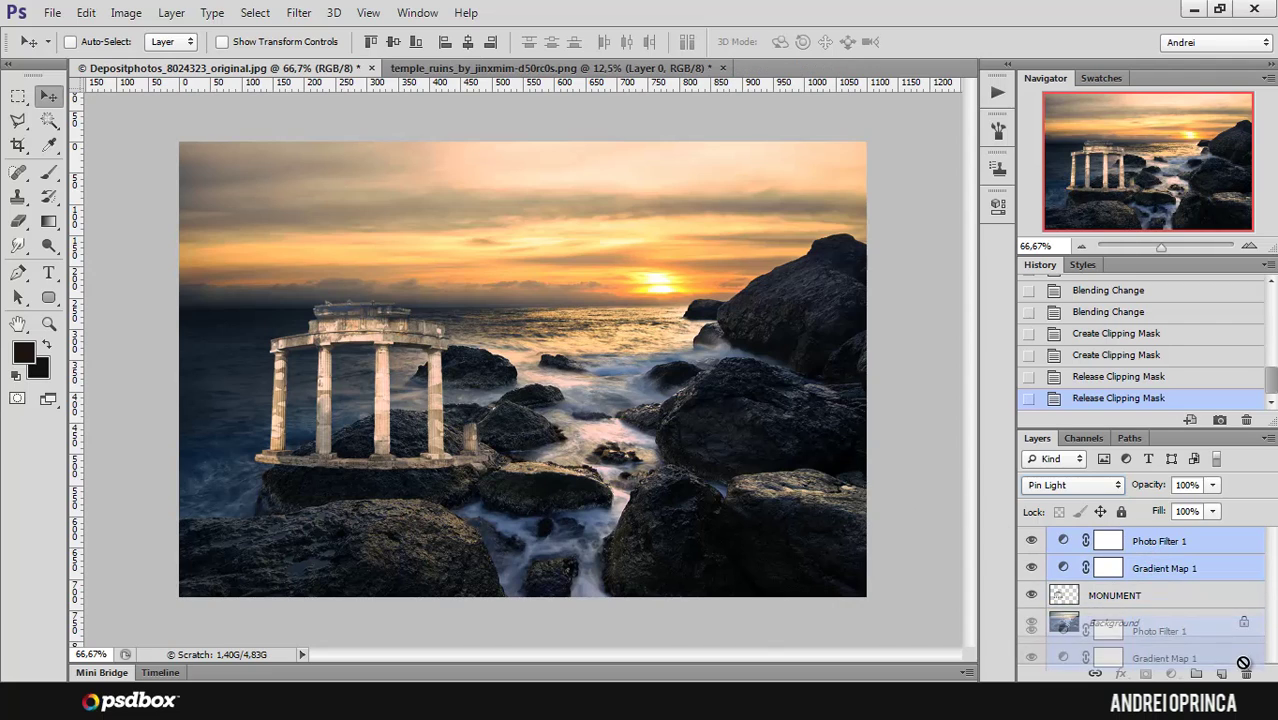
pyautogui.click(1152, 624)
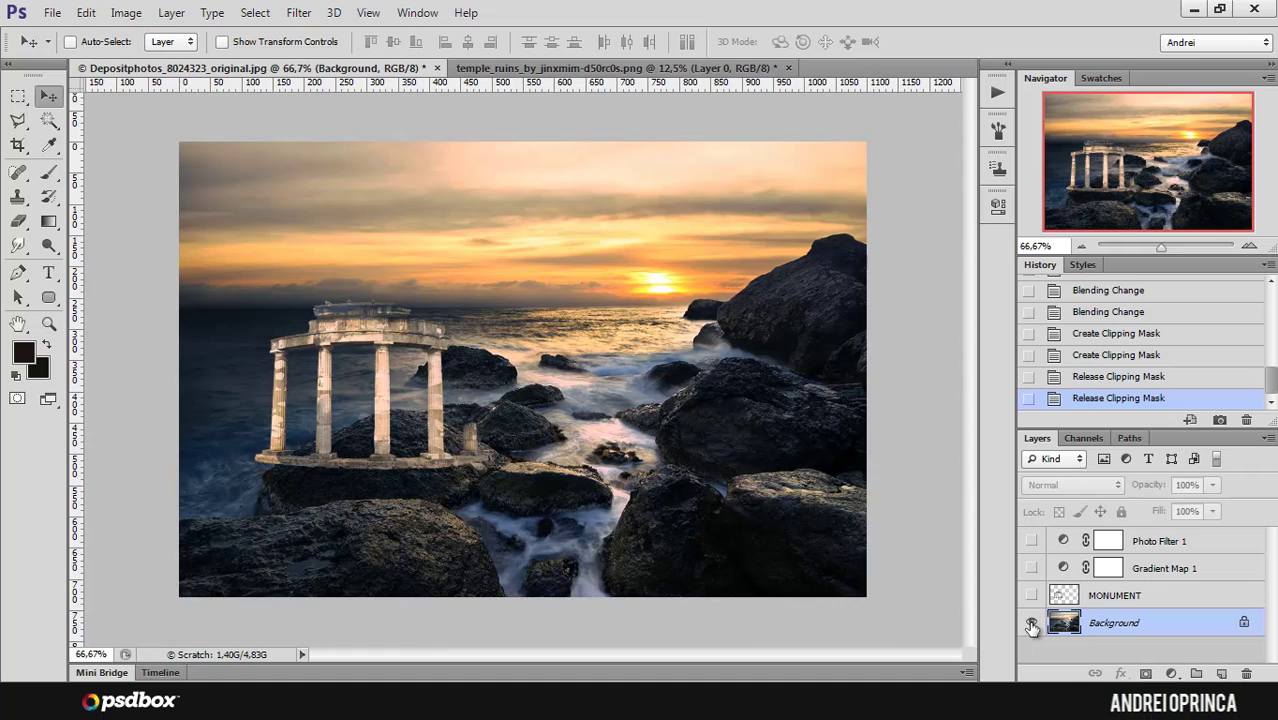
pyautogui.keyDown('alt'); pyautogui.click(1031, 623); pyautogui.keyUp('alt')
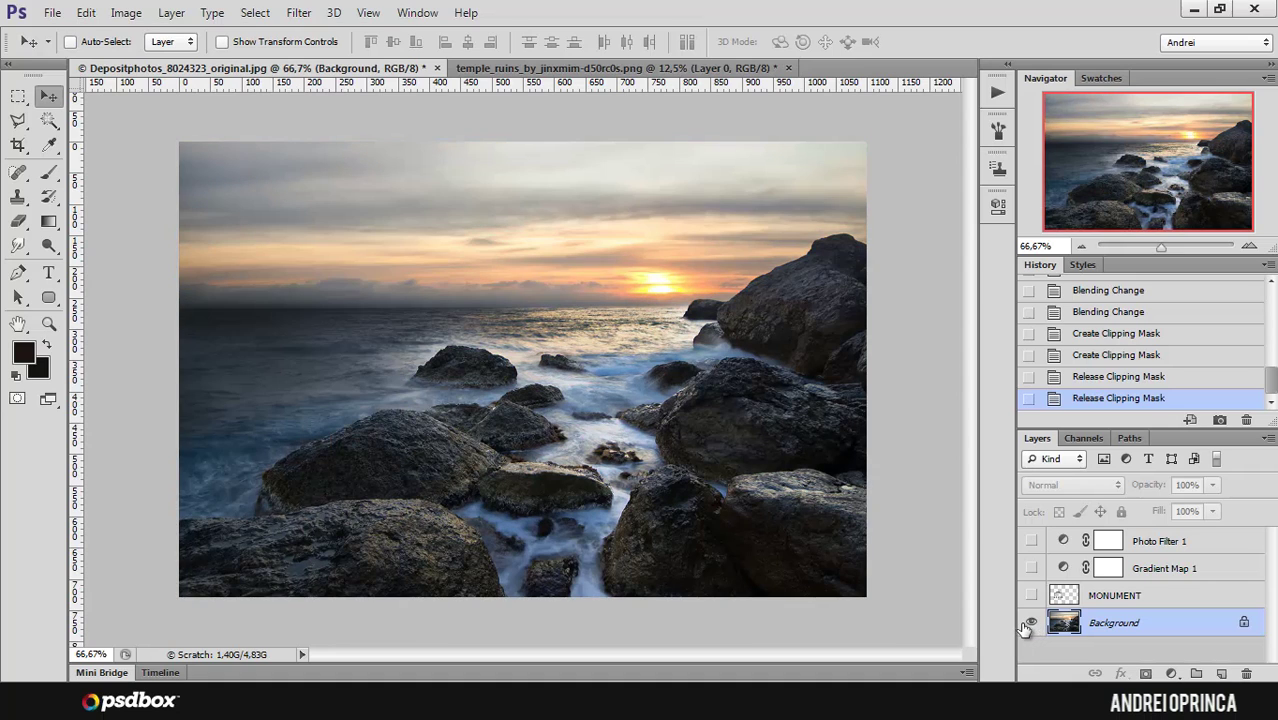
pyautogui.keyDown('alt'); pyautogui.click(1031, 623); pyautogui.keyUp('alt')
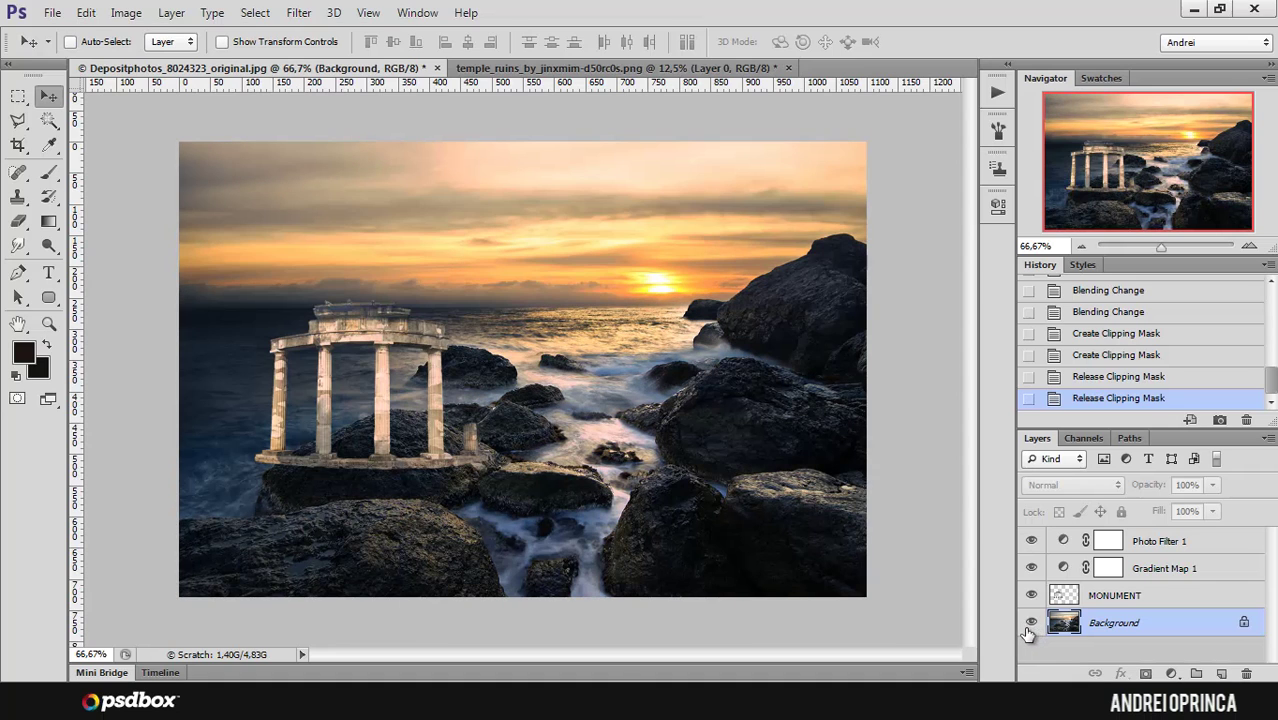
pyautogui.click(1180, 541)
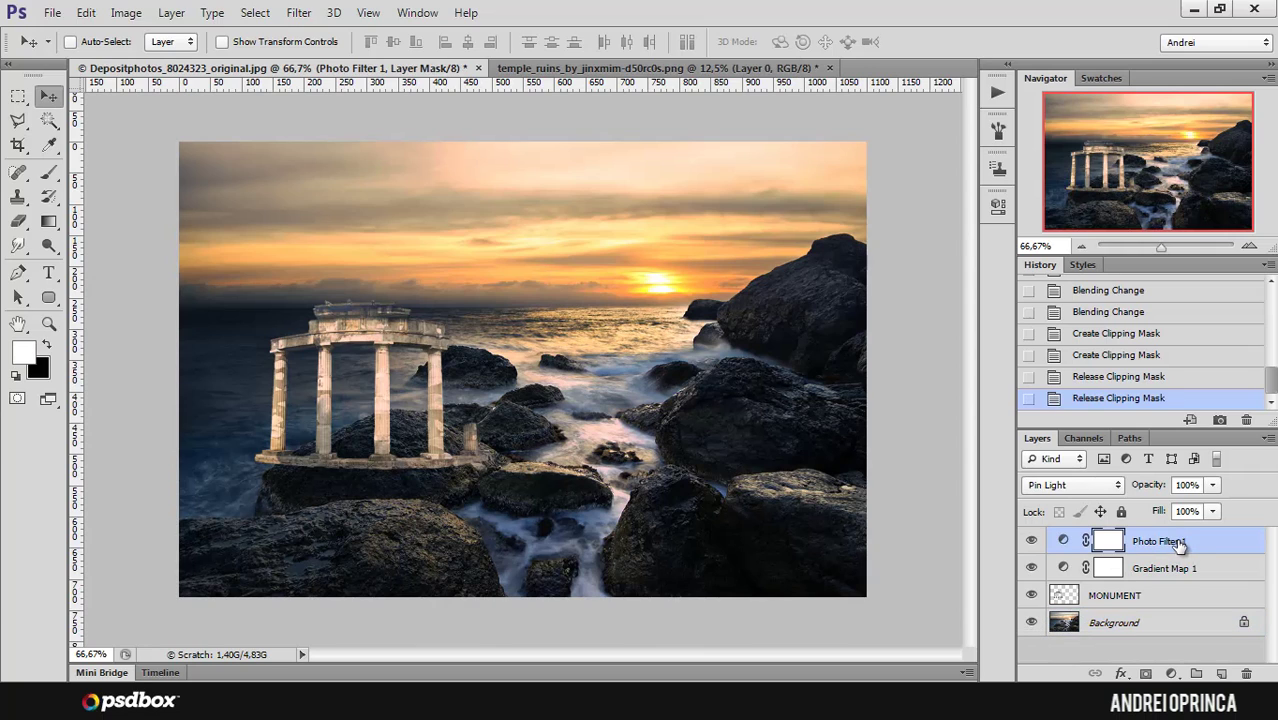
pyautogui.click(1063, 541)
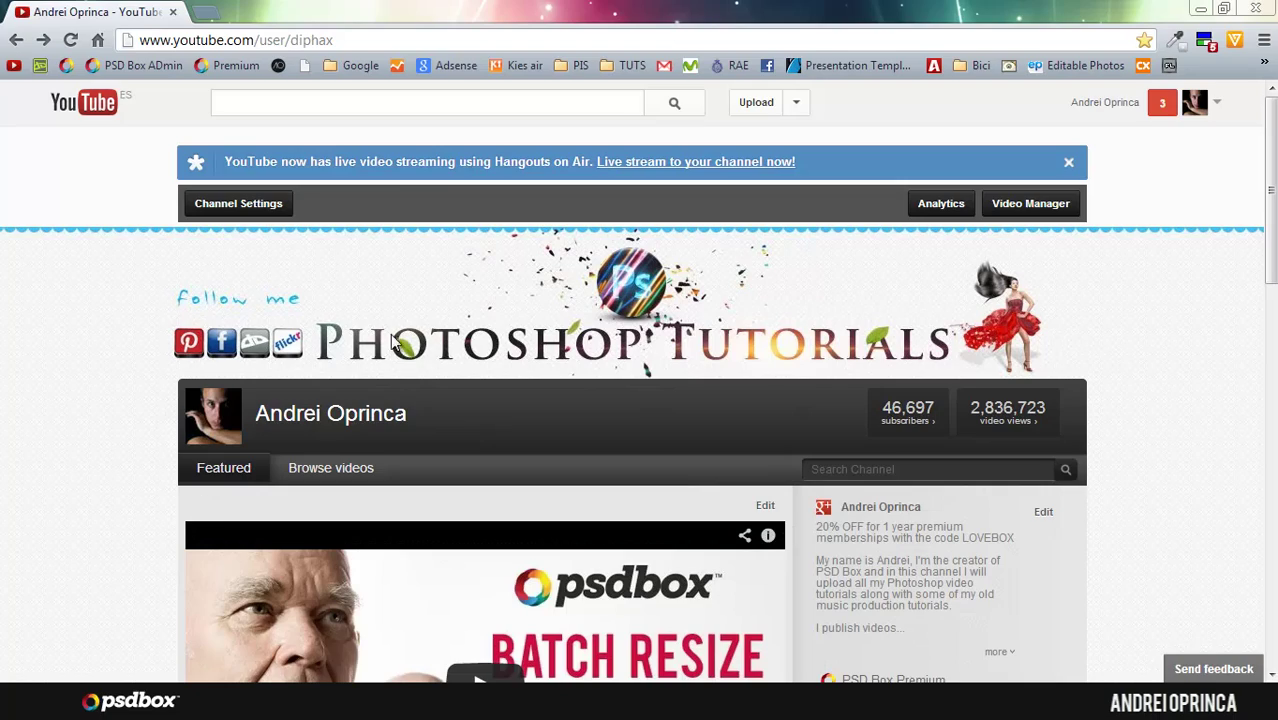
# Step: Browse the YouTube channel page in the web browser down to the recent uploads
pyautogui.scroll(-12, 393, 340)
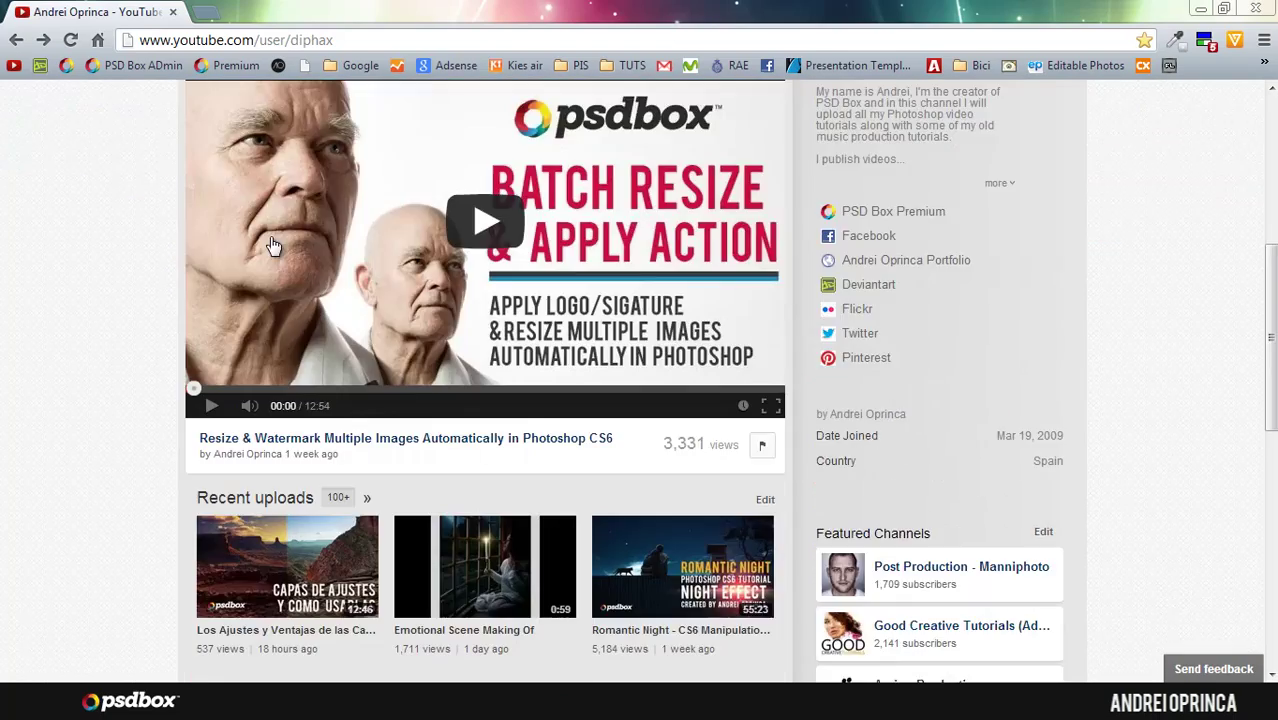
# Step: Open the channel's full list of playlists and browse it down to the Photoshop for beginners playlist
pyautogui.scroll(12, 190, 280)
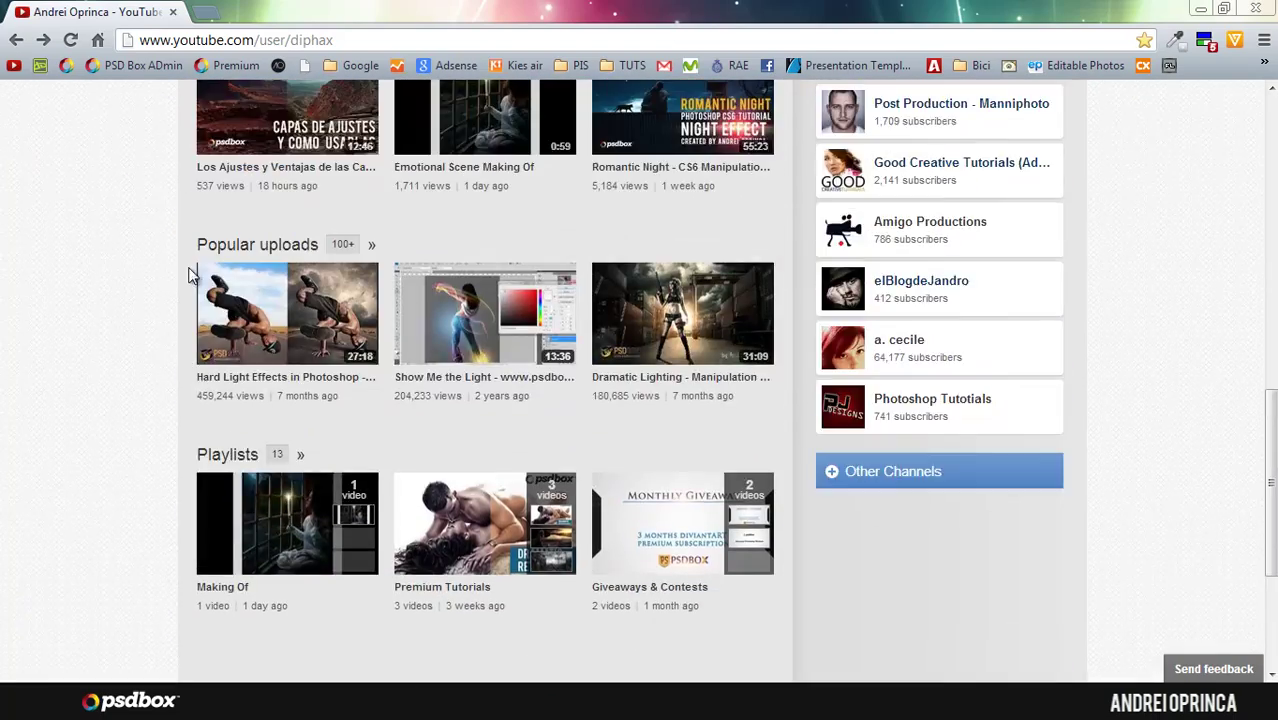
pyautogui.scroll(-9, 168, 303)
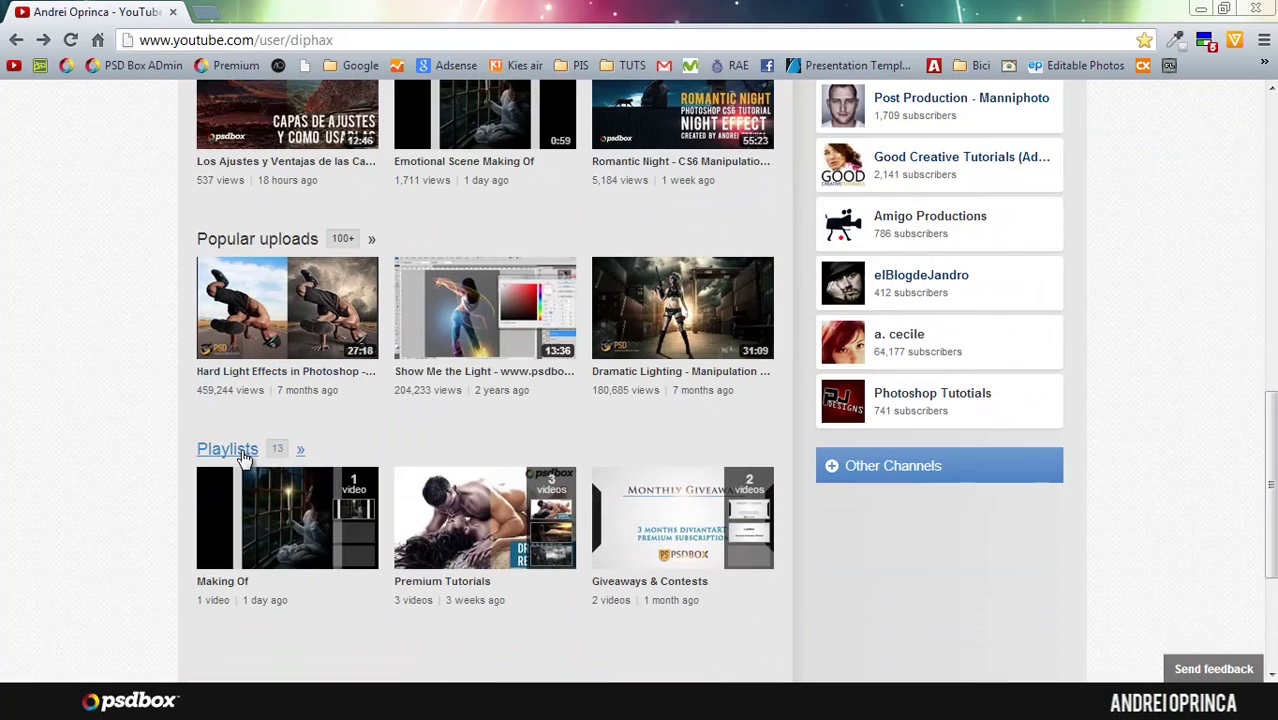
pyautogui.click(301, 452)
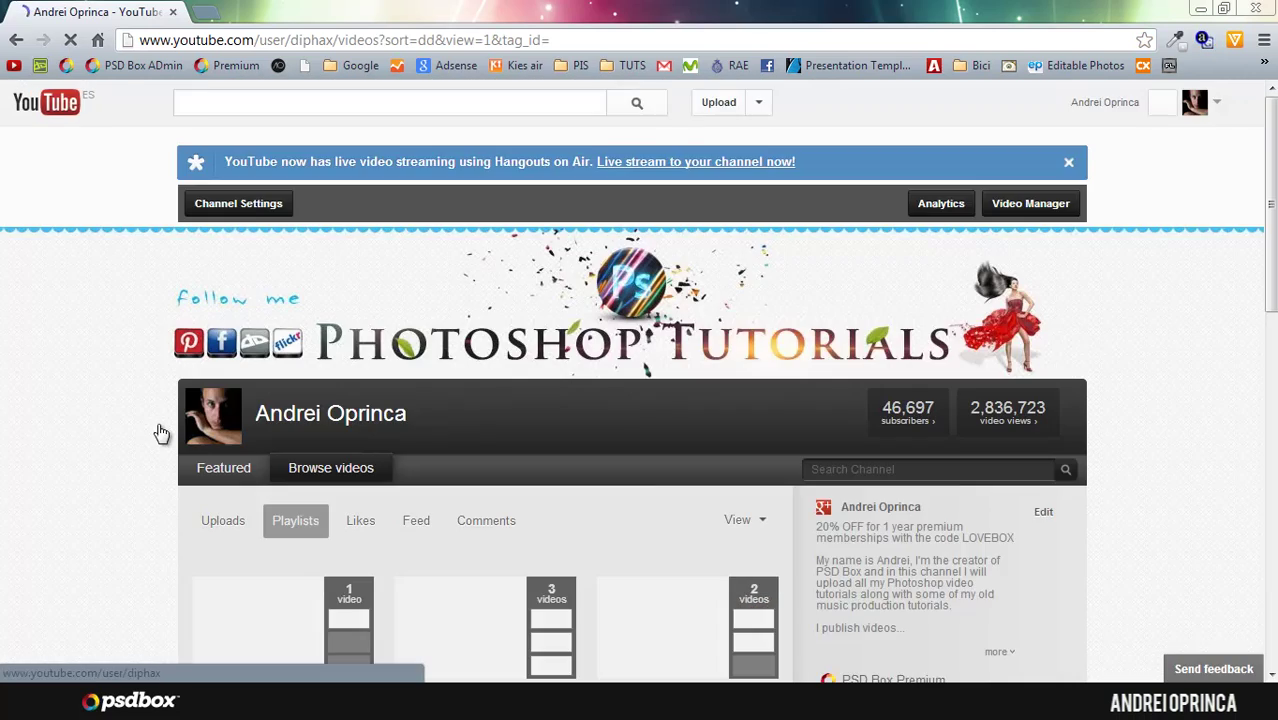
pyautogui.scroll(-4, 149, 433)
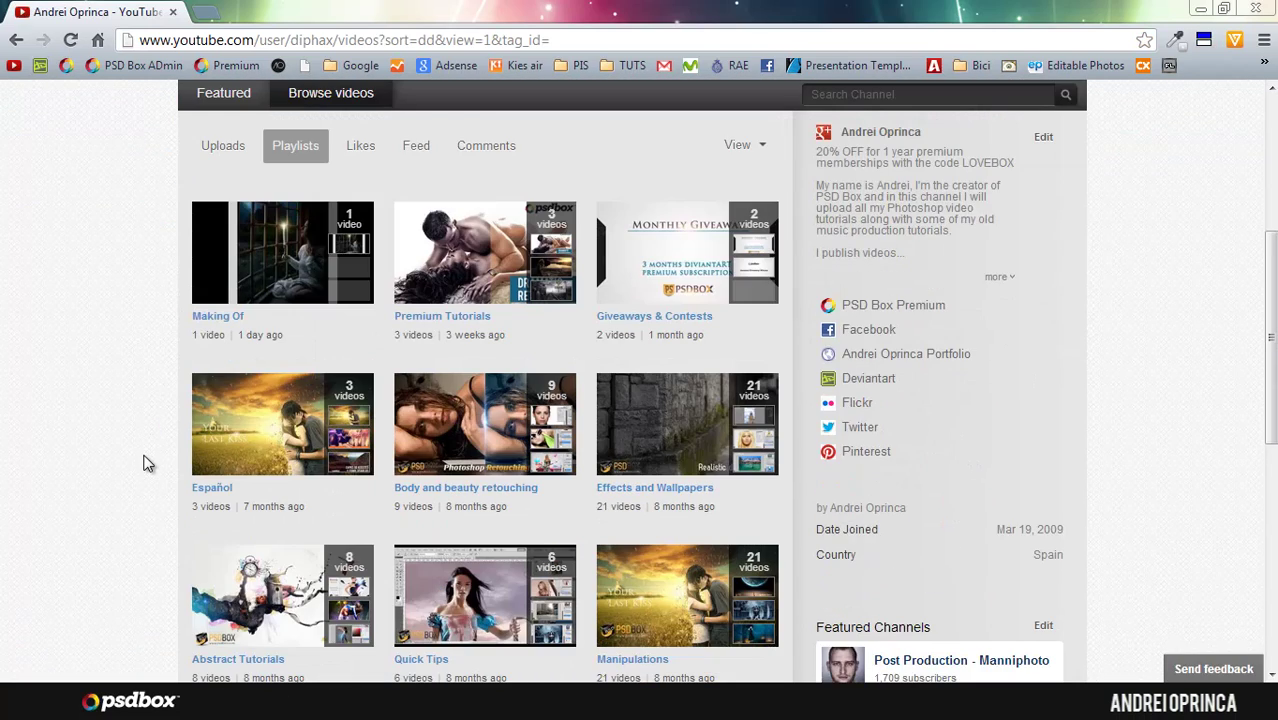
pyautogui.scroll(-3, 147, 463)
pyautogui.scroll(-1, 145, 460)
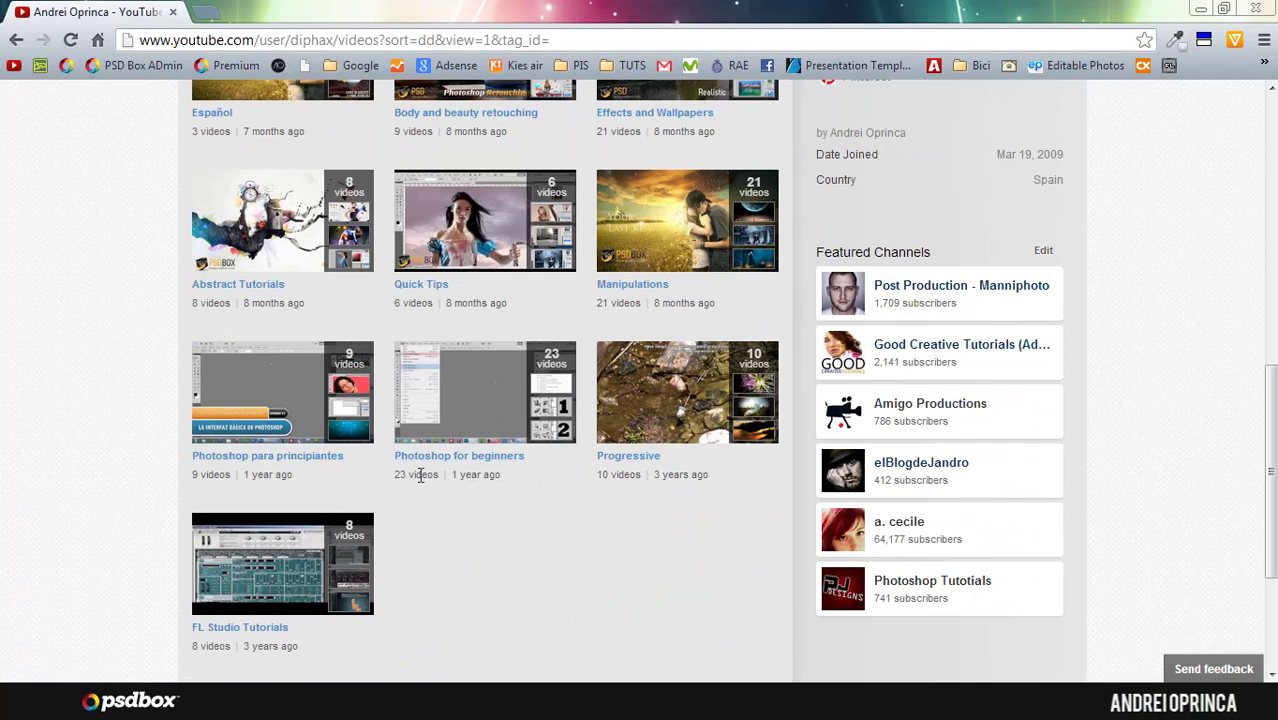
pyautogui.moveTo(530, 418)
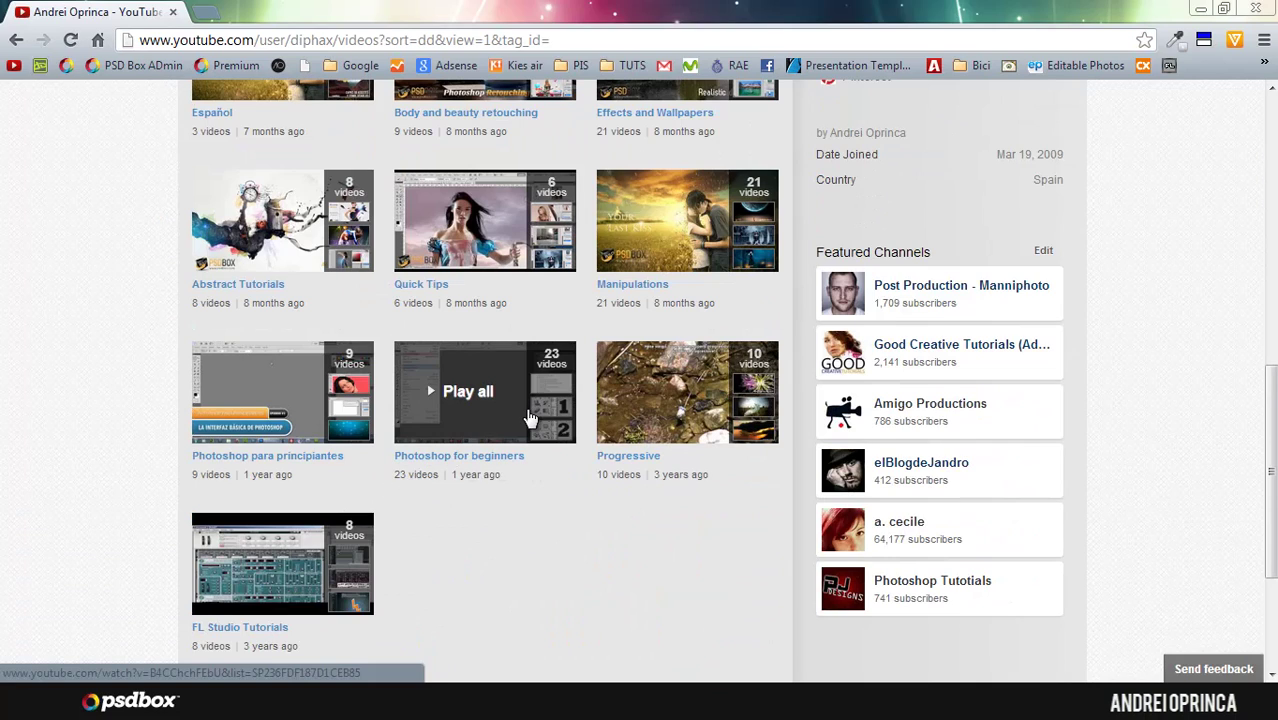
# Step: Open the featured channel Post Production - Manniphoto and browse its uploads to the end of the page
pyautogui.click(1030, 287)
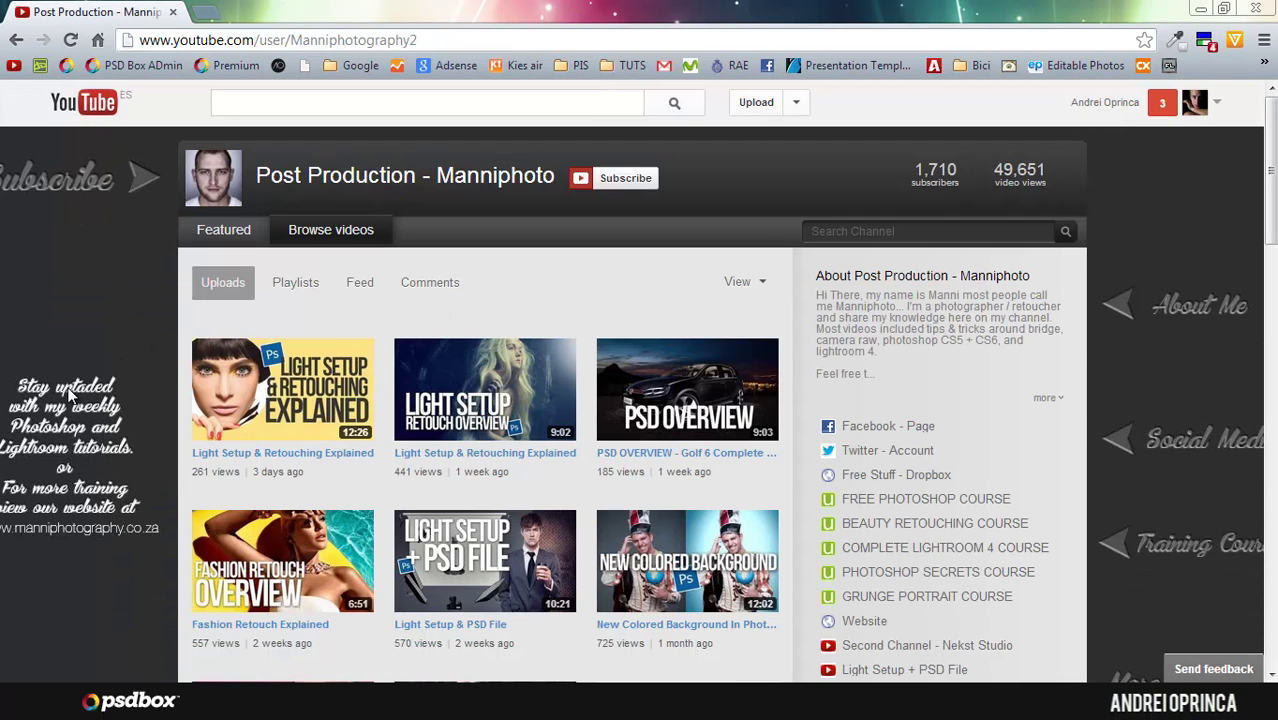
pyautogui.scroll(-5, 70, 395)
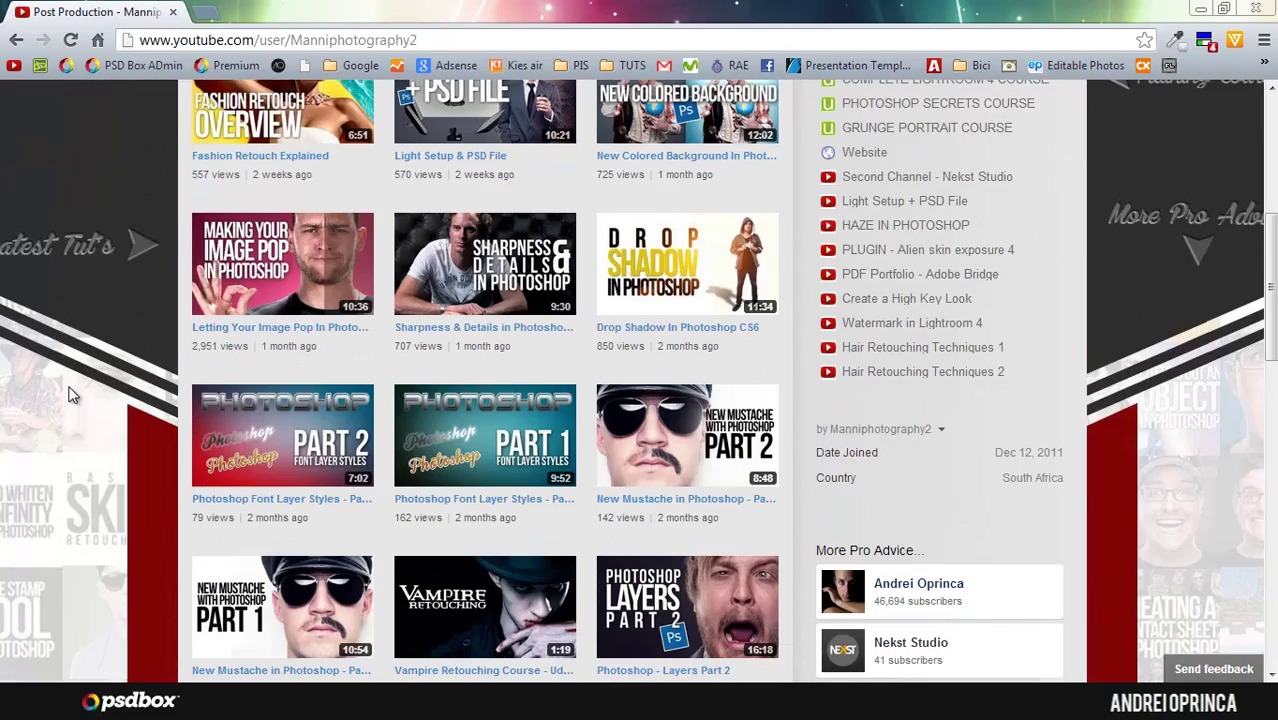
pyautogui.scroll(-15, 70, 395)
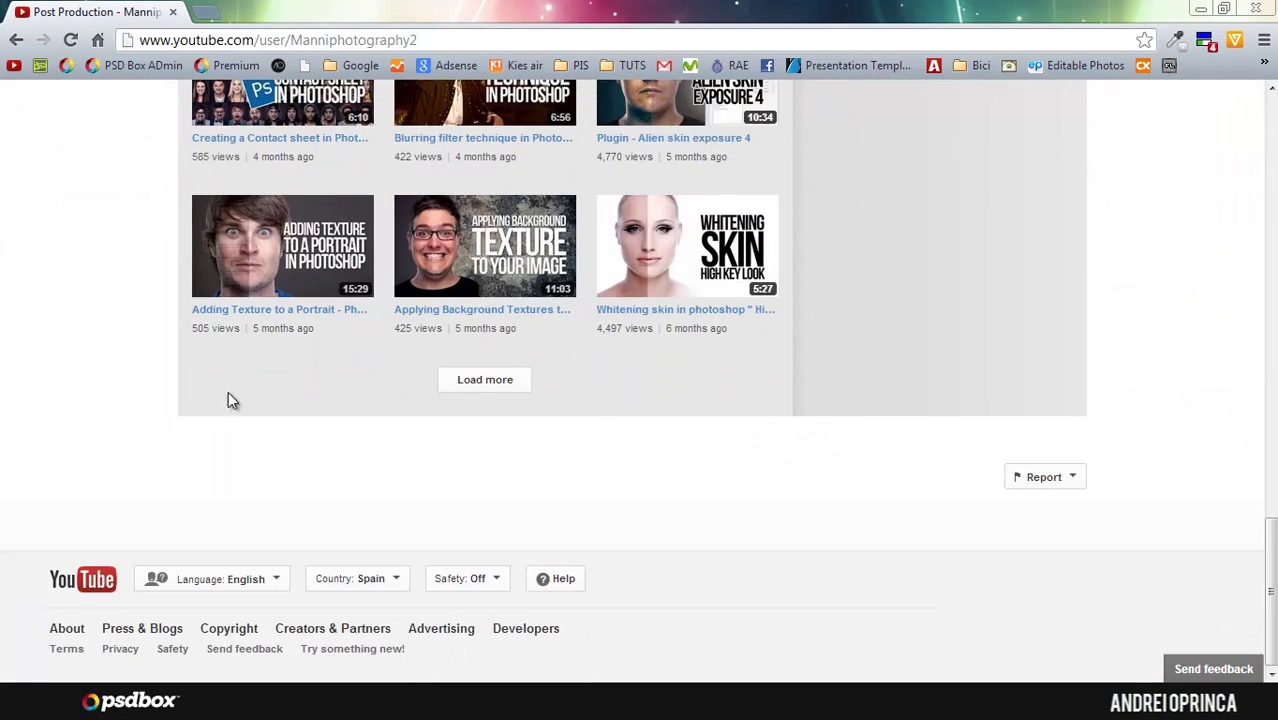
# Step: Load more uploads on the Manniphoto channel, examine the older retouching and Photoshop Basics tutorials, and return to the channel header
pyautogui.click(473, 390)
pyautogui.scroll(-4, 30, 395)
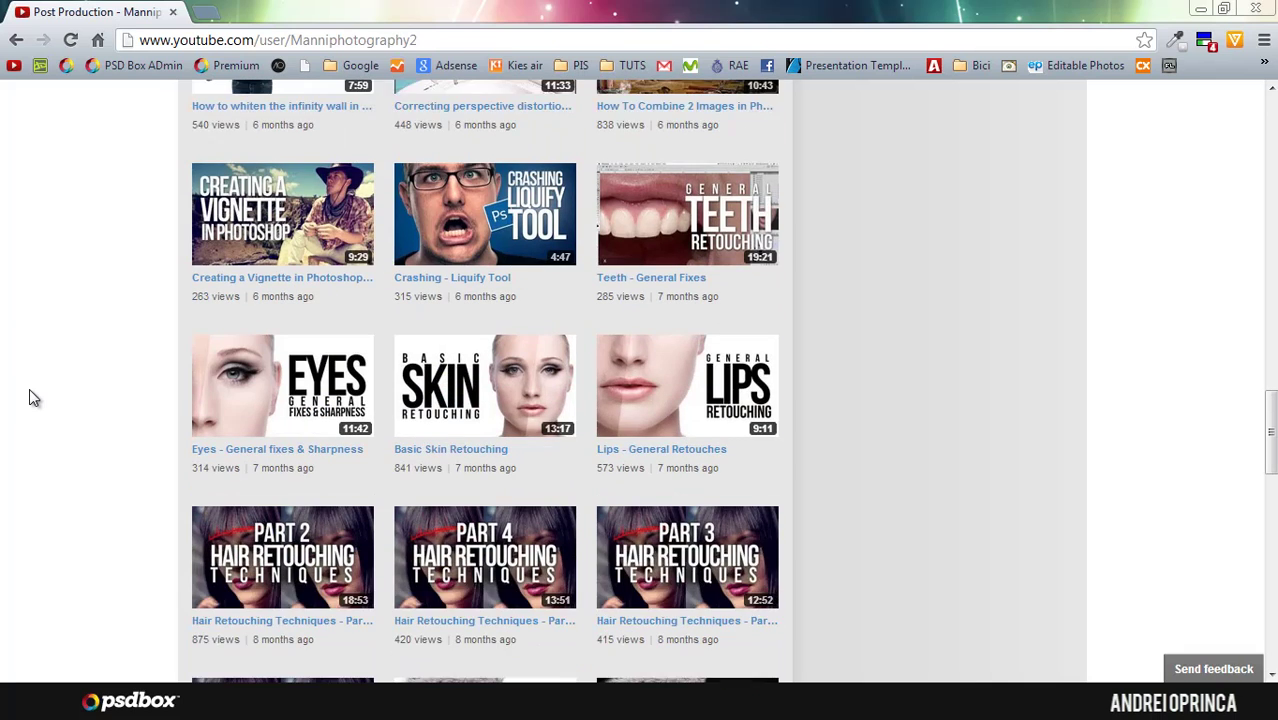
pyautogui.scroll(-2, 30, 395)
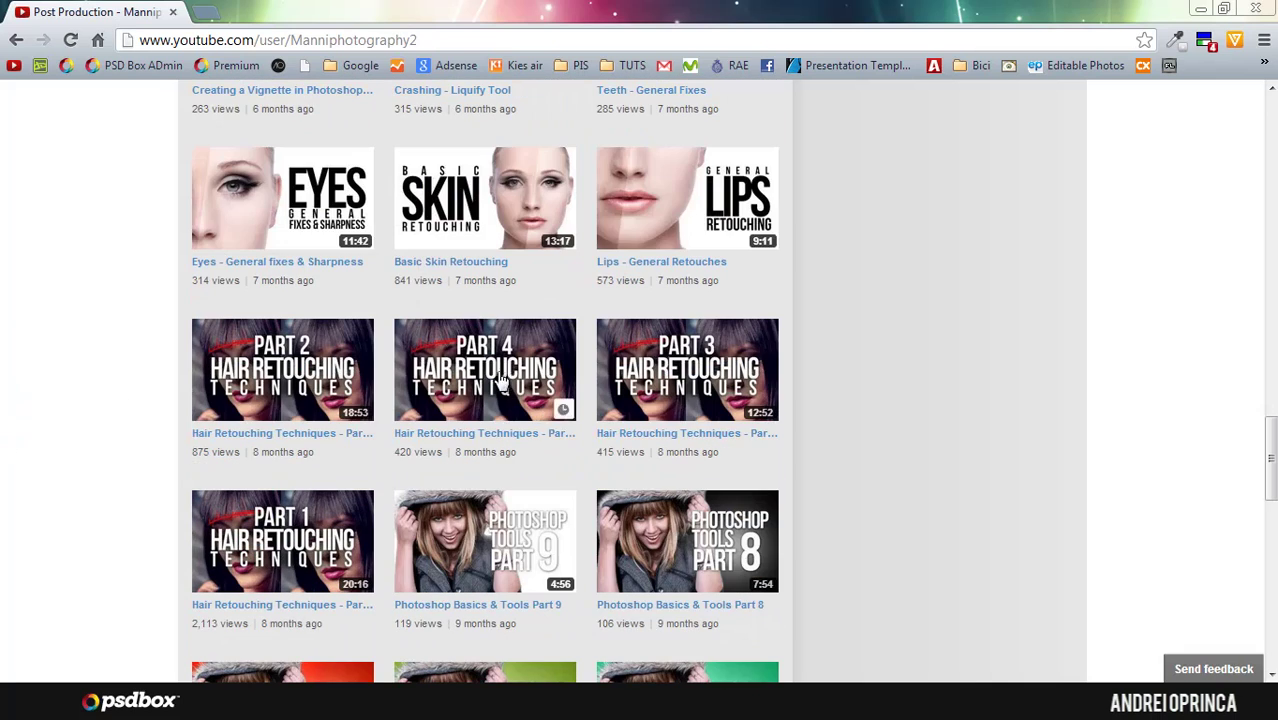
pyautogui.scroll(-2, 28, 348)
pyautogui.scroll(4, 405, 311)
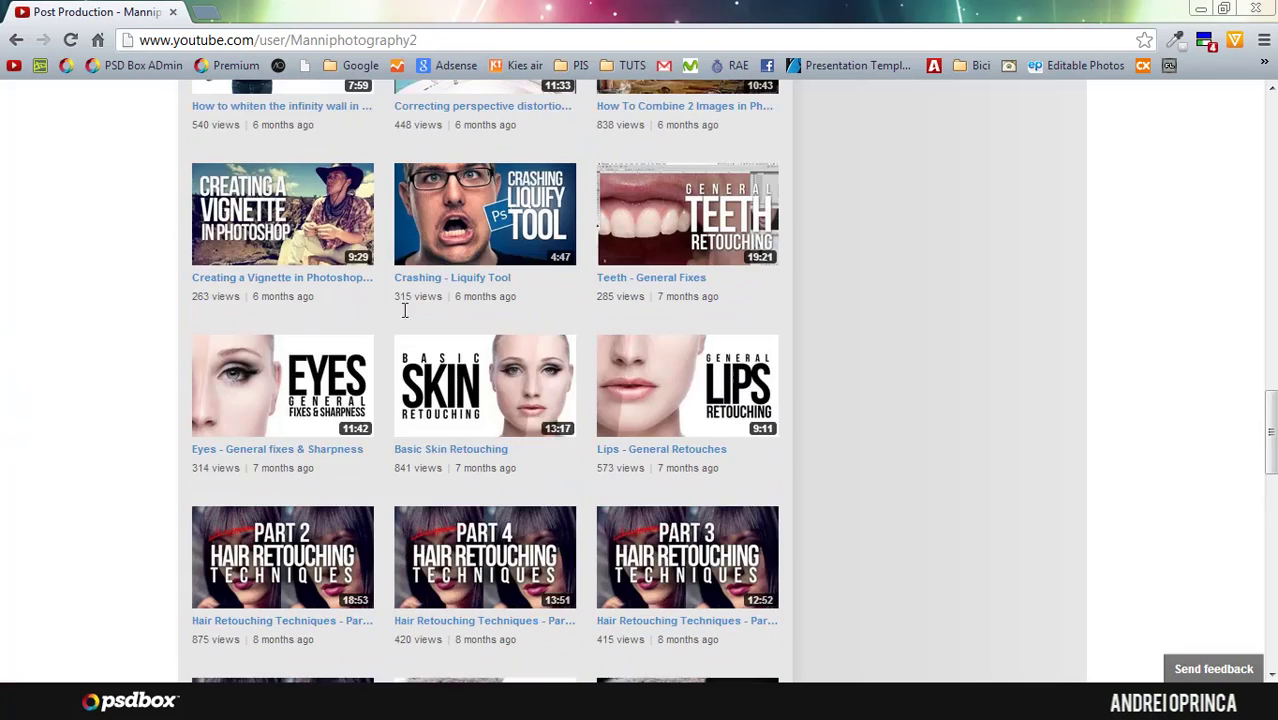
pyautogui.scroll(-7, 122, 385)
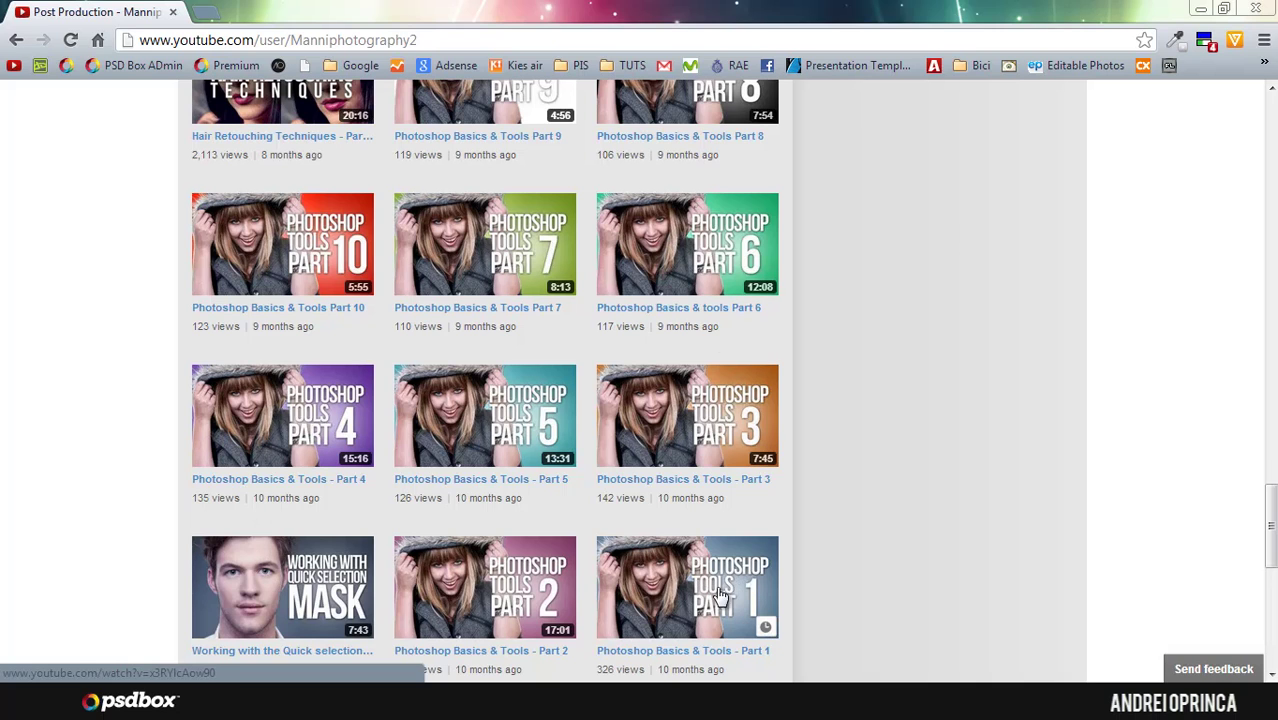
pyautogui.scroll(-2, 345, 560)
pyautogui.scroll(-3, 200, 470)
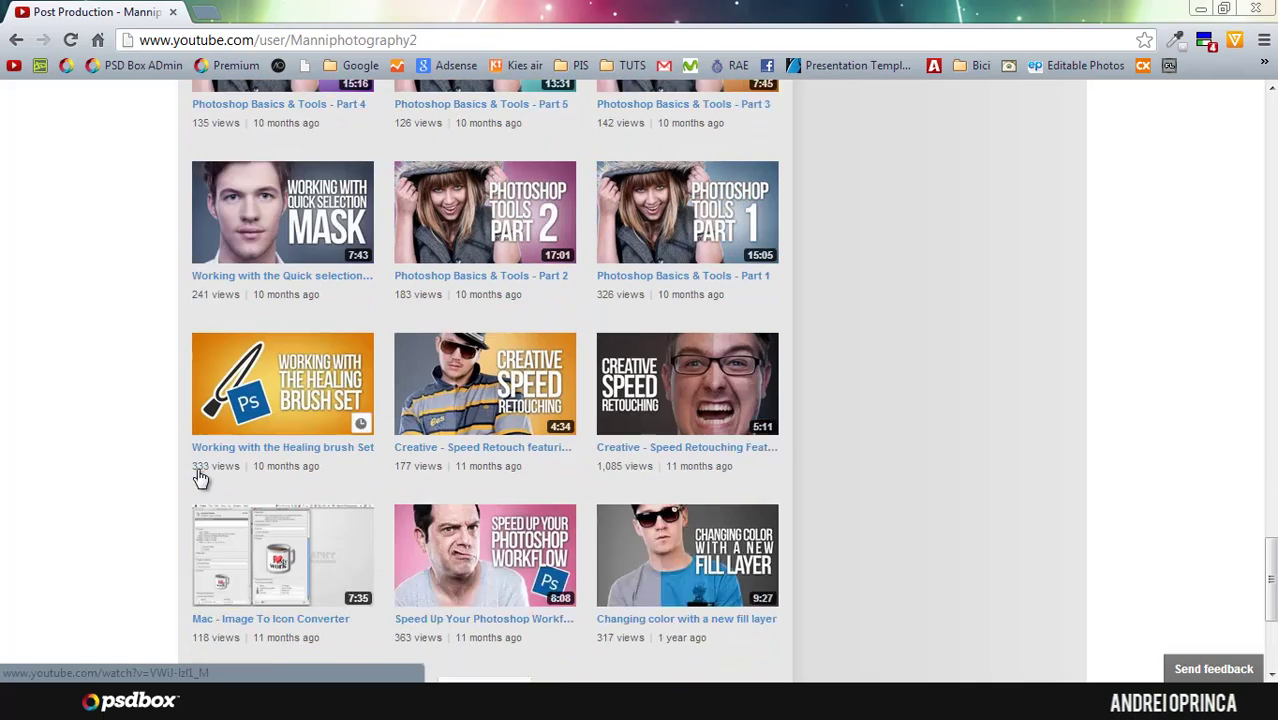
pyautogui.scroll(1, 165, 450)
pyautogui.scroll(15, 222, 440)
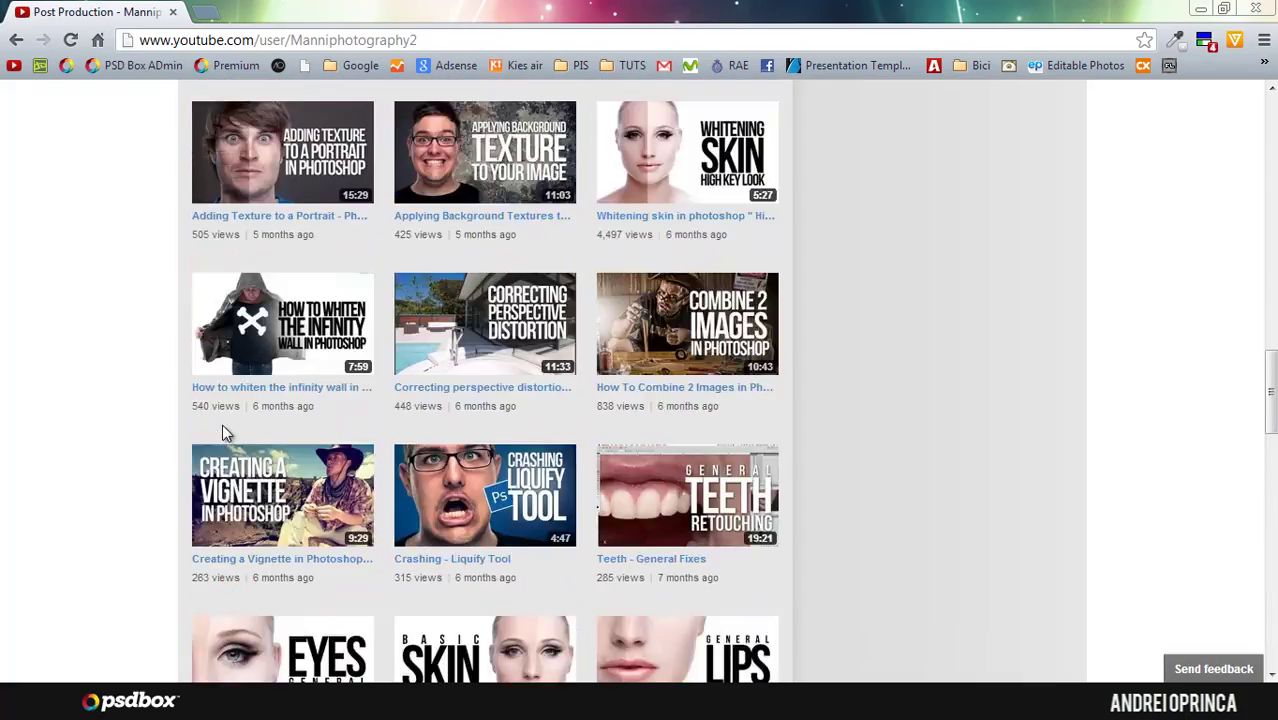
pyautogui.scroll(8, 222, 445)
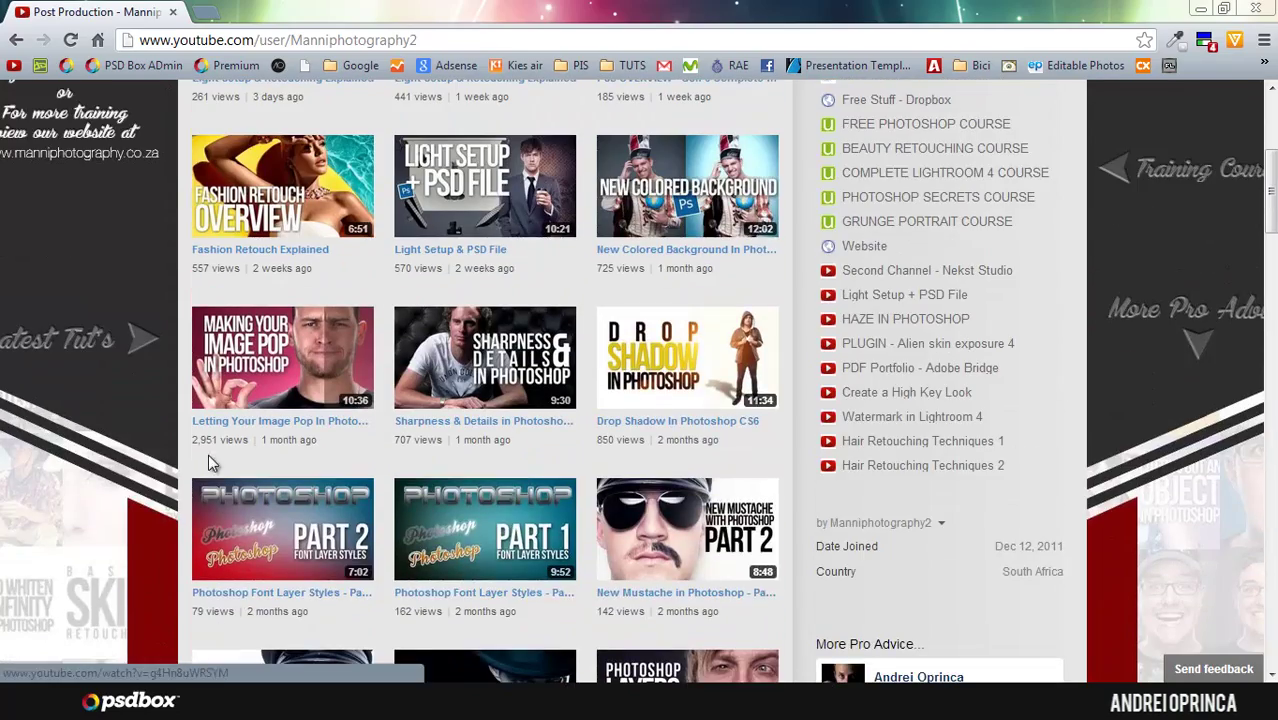
pyautogui.scroll(4, 185, 450)
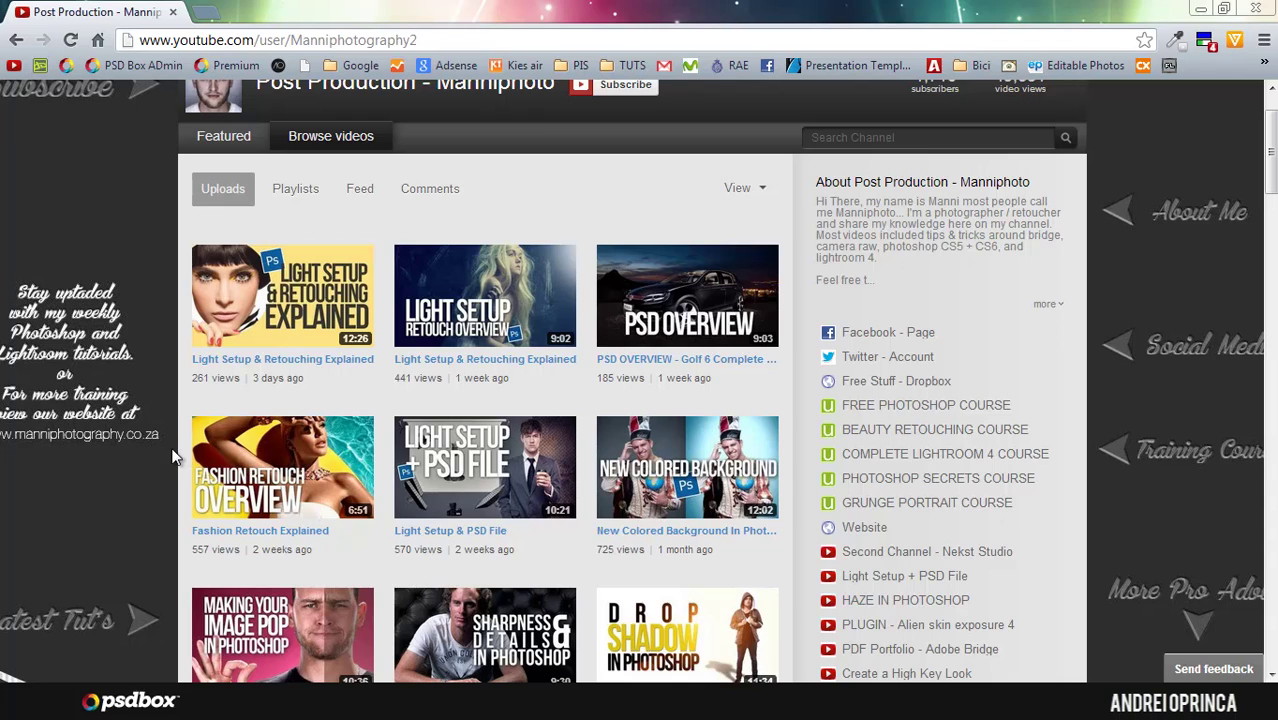
pyautogui.scroll(2, 432, 428)
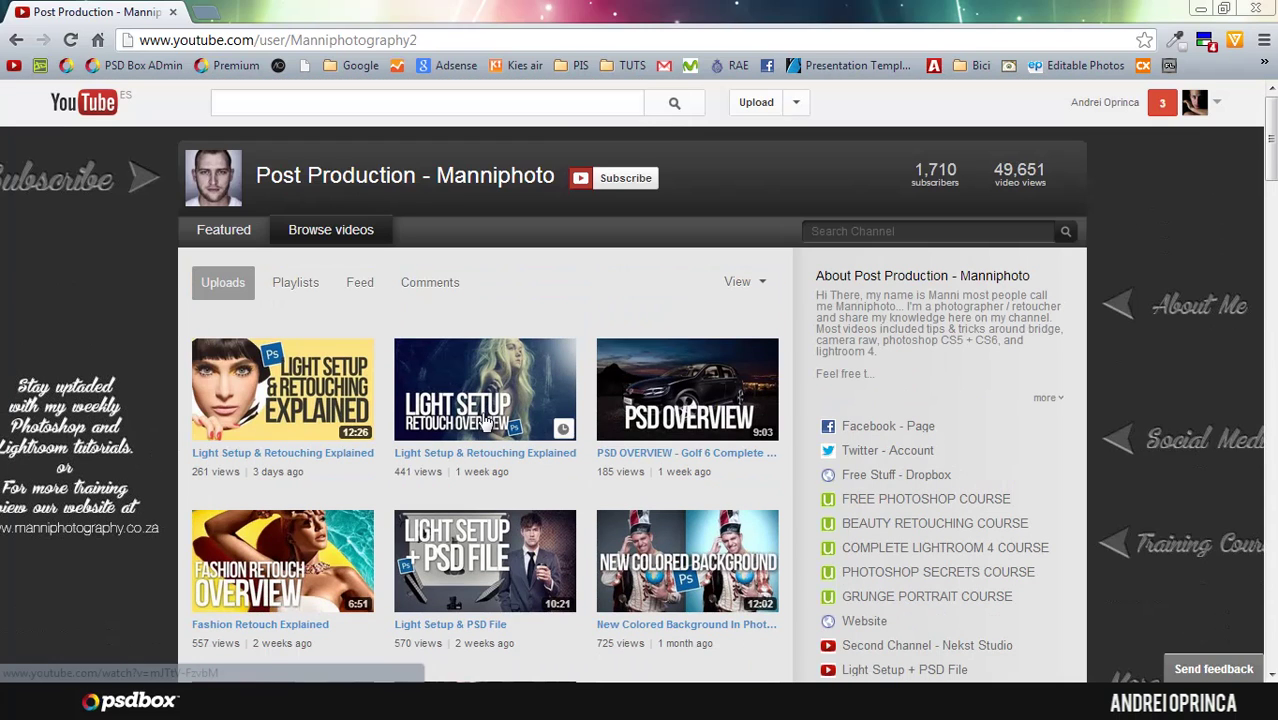
# Step: Return to the signed-in account's own channel page and look over its featured video, uploads and featured channels
pyautogui.click(1083, 106)
pyautogui.click(906, 166)
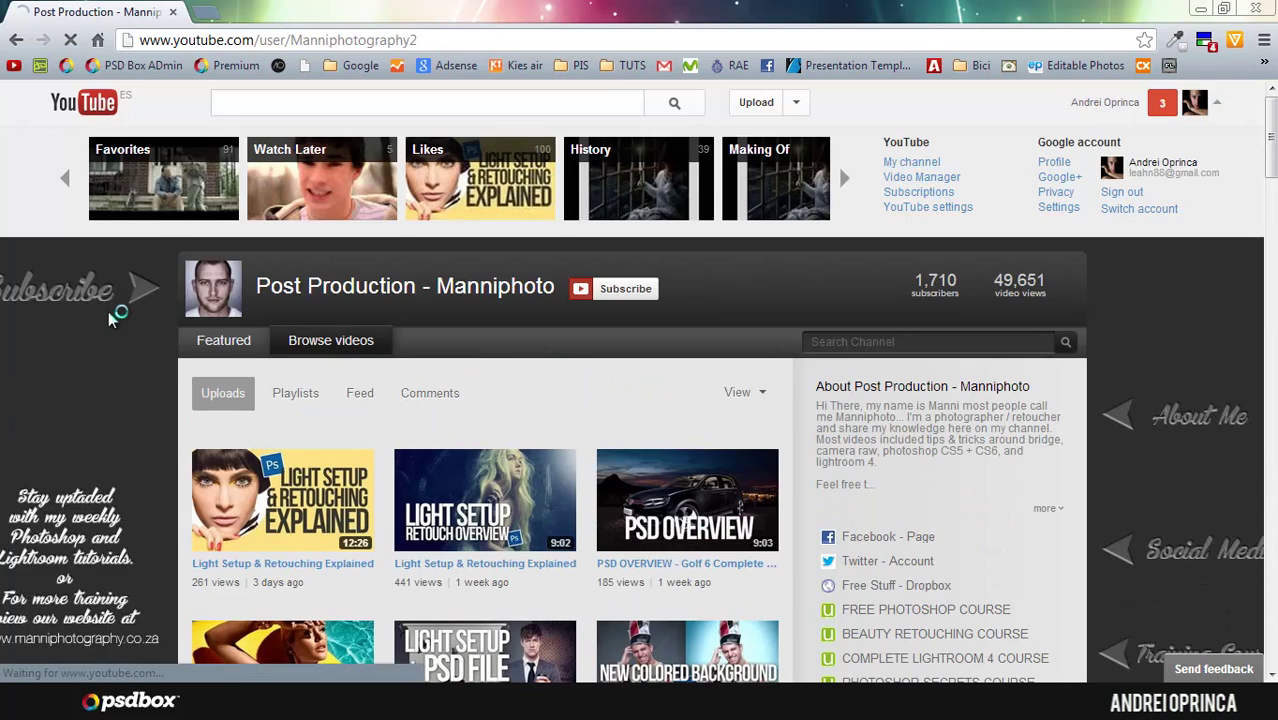
pyautogui.scroll(-5, 107, 313)
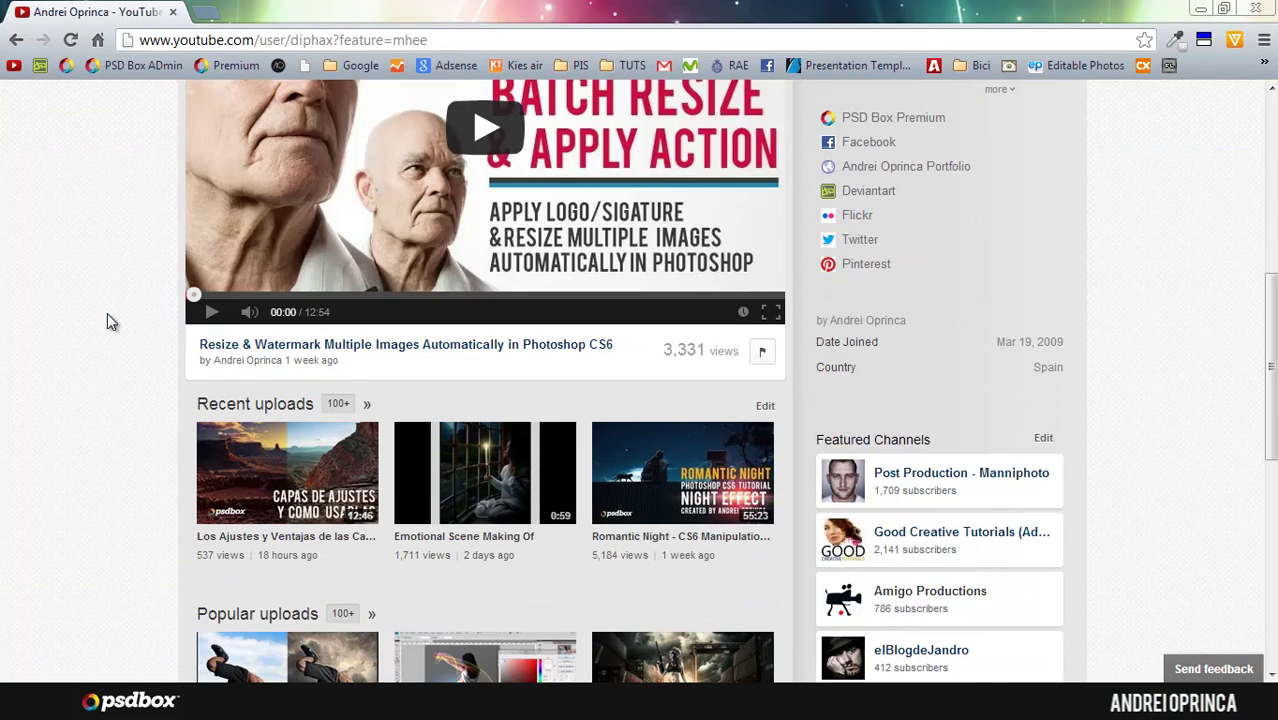
pyautogui.scroll(-2, 107, 313)
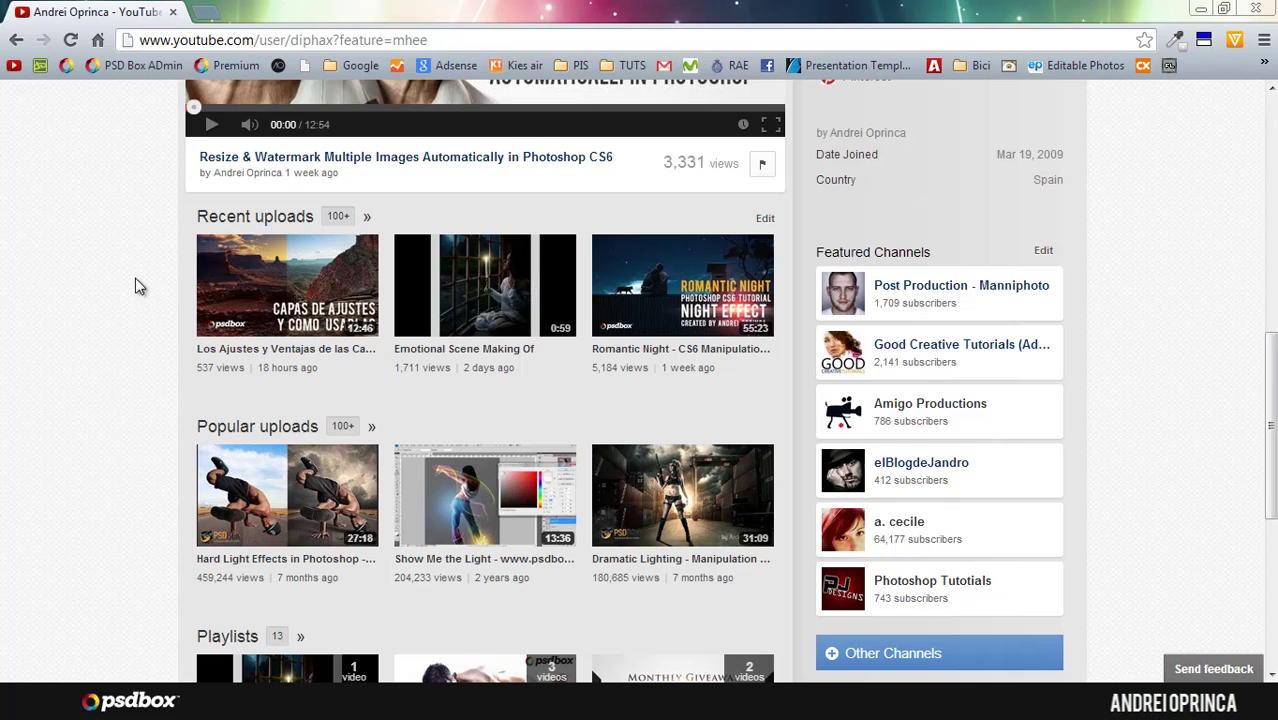
pyautogui.scroll(6, 63, 385)
pyautogui.scroll(-2, 63, 385)
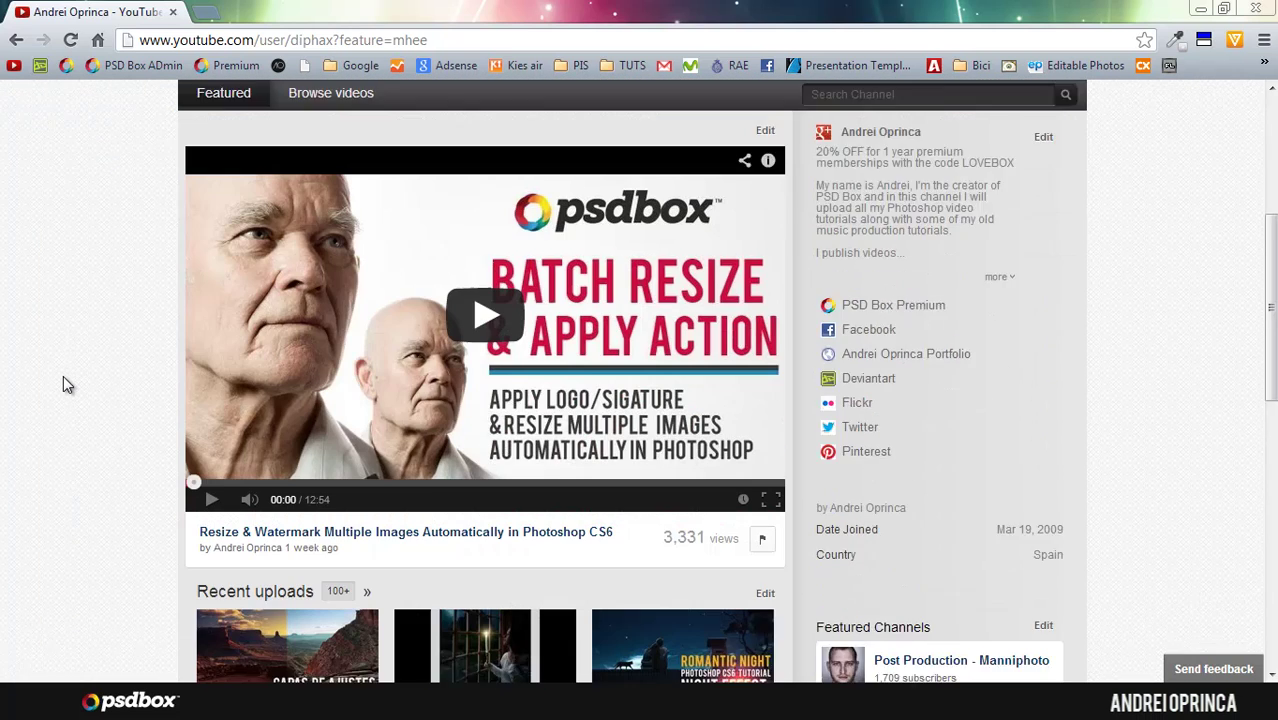
pyautogui.scroll(-1, 63, 385)
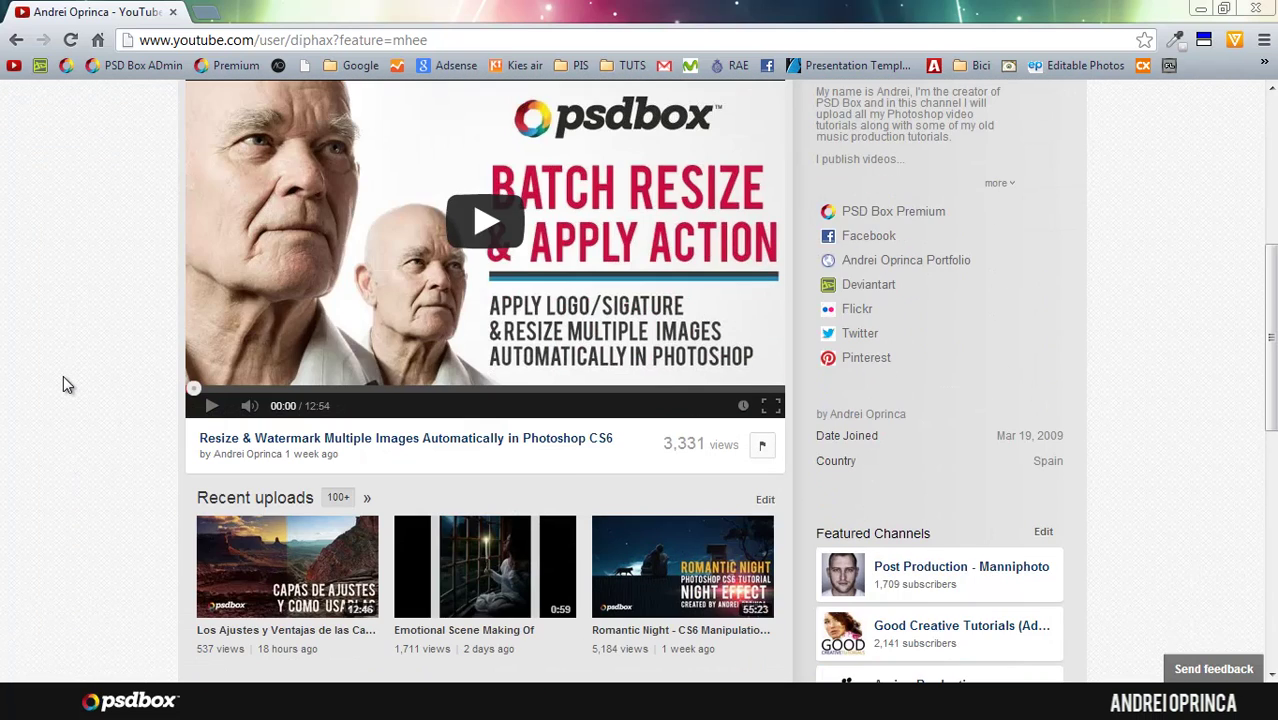